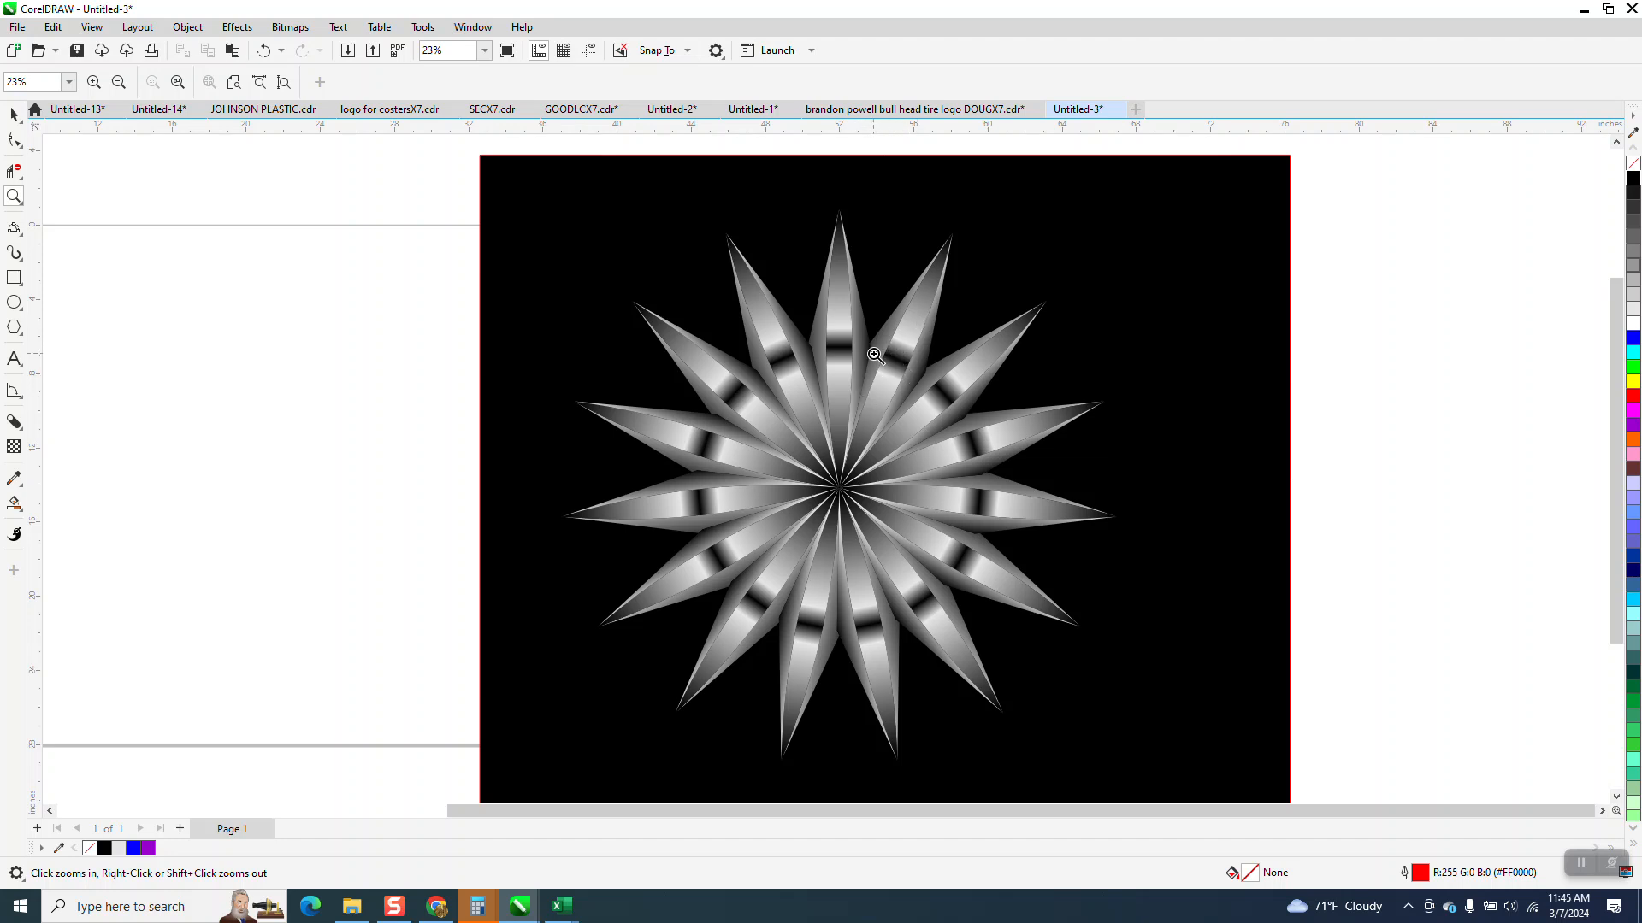
- Move the metallic starburst and its black background together off the page to clear the drawing area
scroll(898, 360, down, 1)
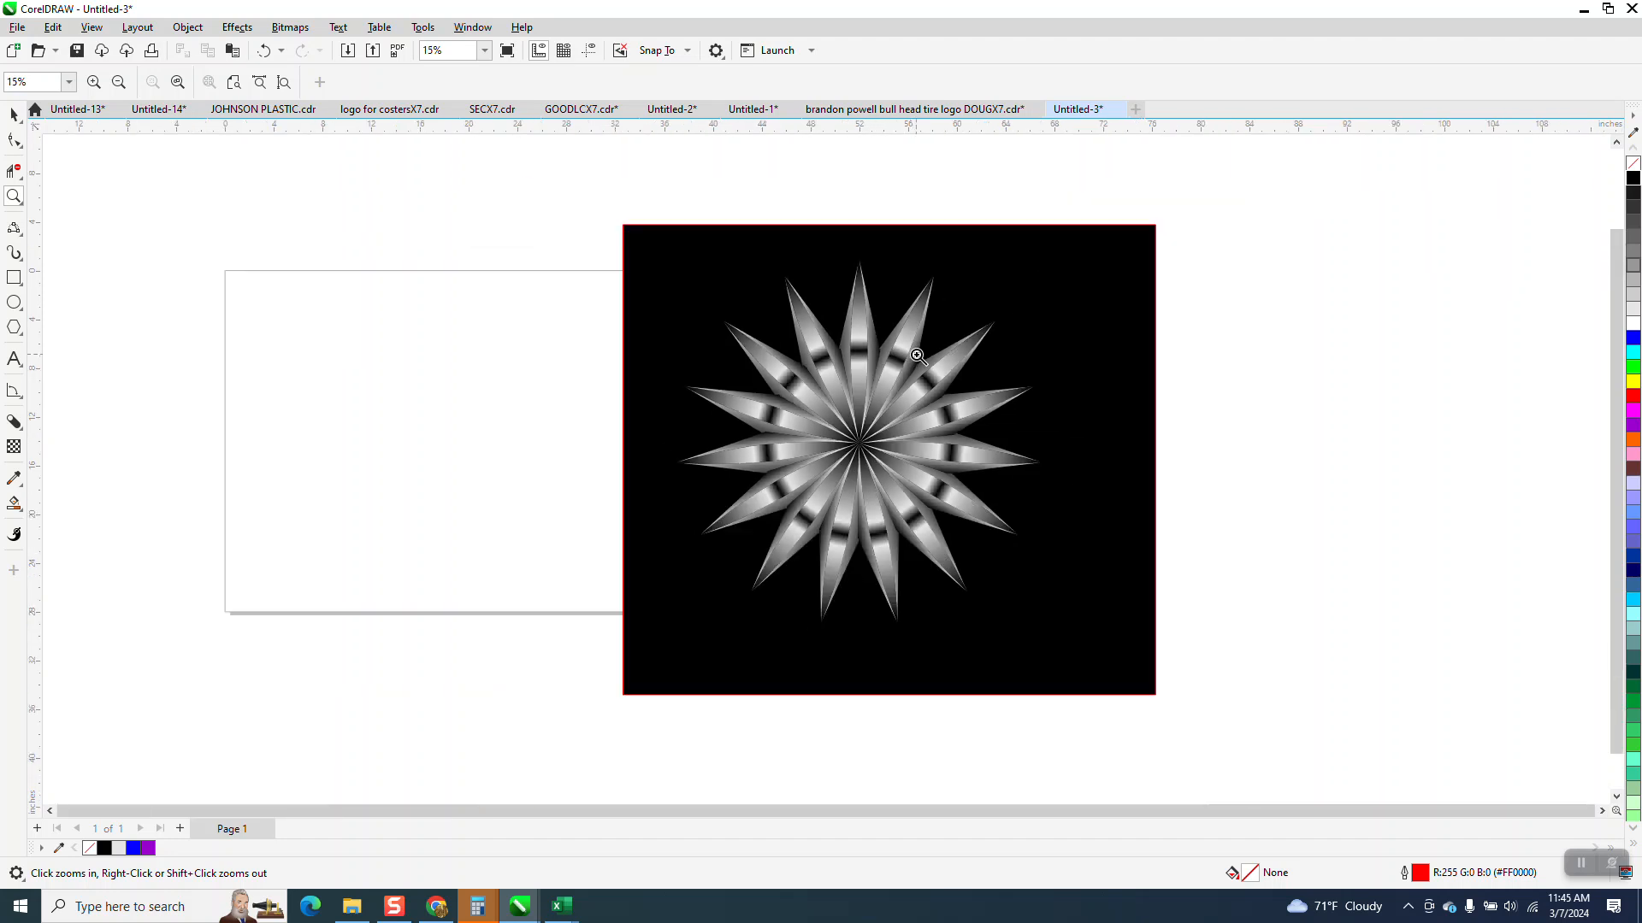
drag(894, 484, 894, 484)
scroll(1001, 446, down, 4)
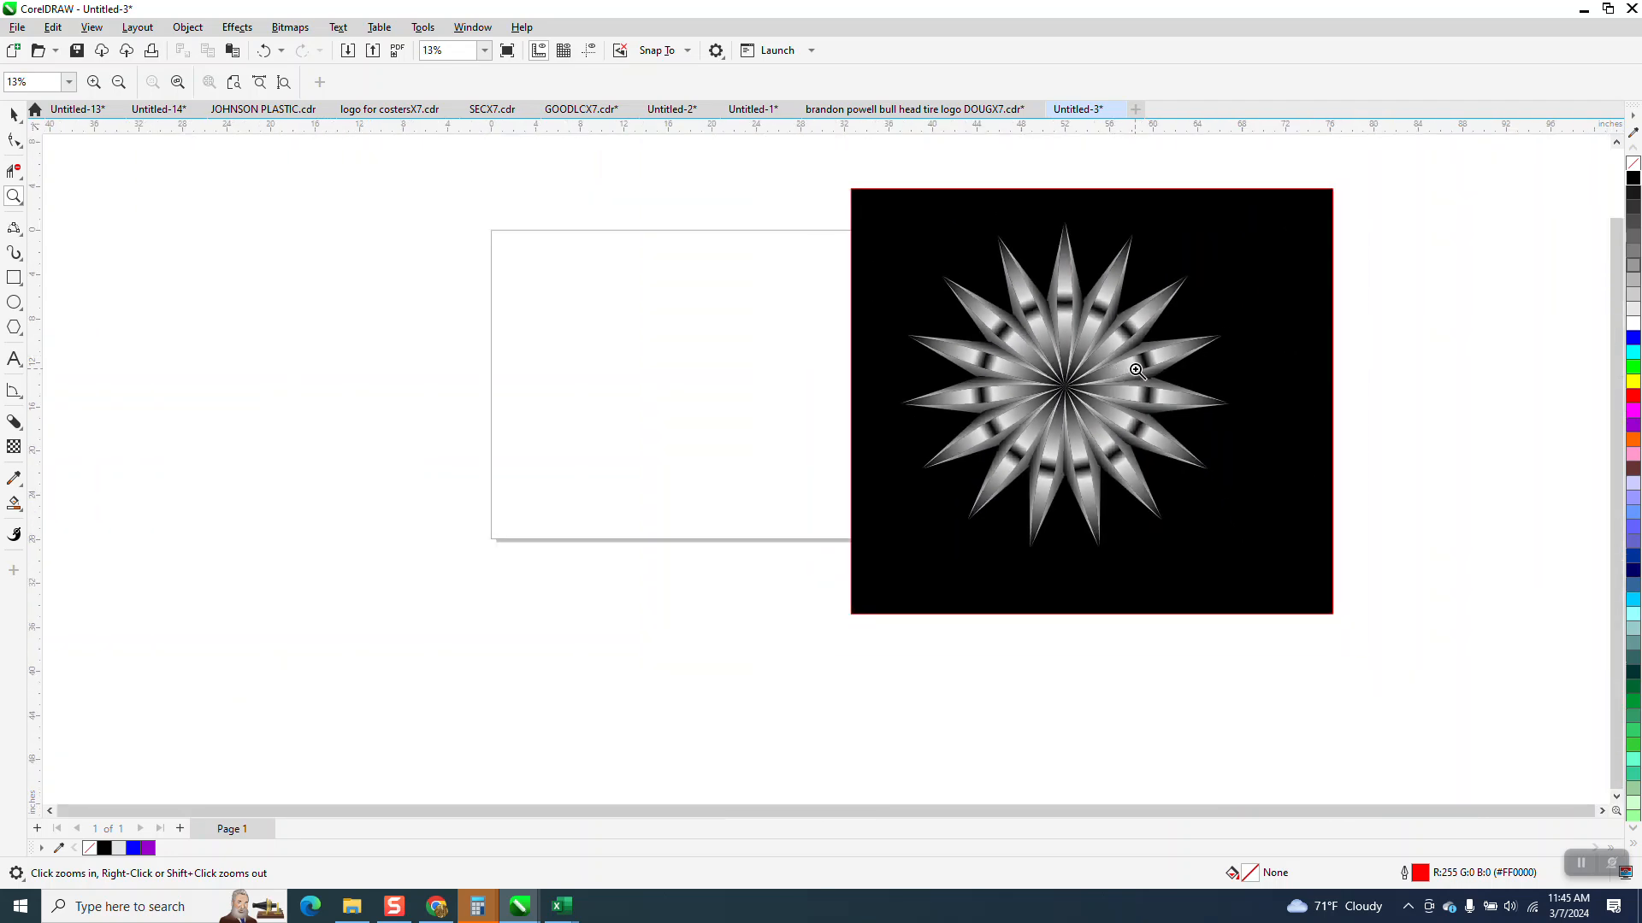
click(13, 114)
drag(803, 177, 1435, 670)
drag(1103, 424, 1359, 441)
- Draw a narrow upright four-sided polygon about 2.8 by 11.6 inches near the middle of the page
click(21, 334)
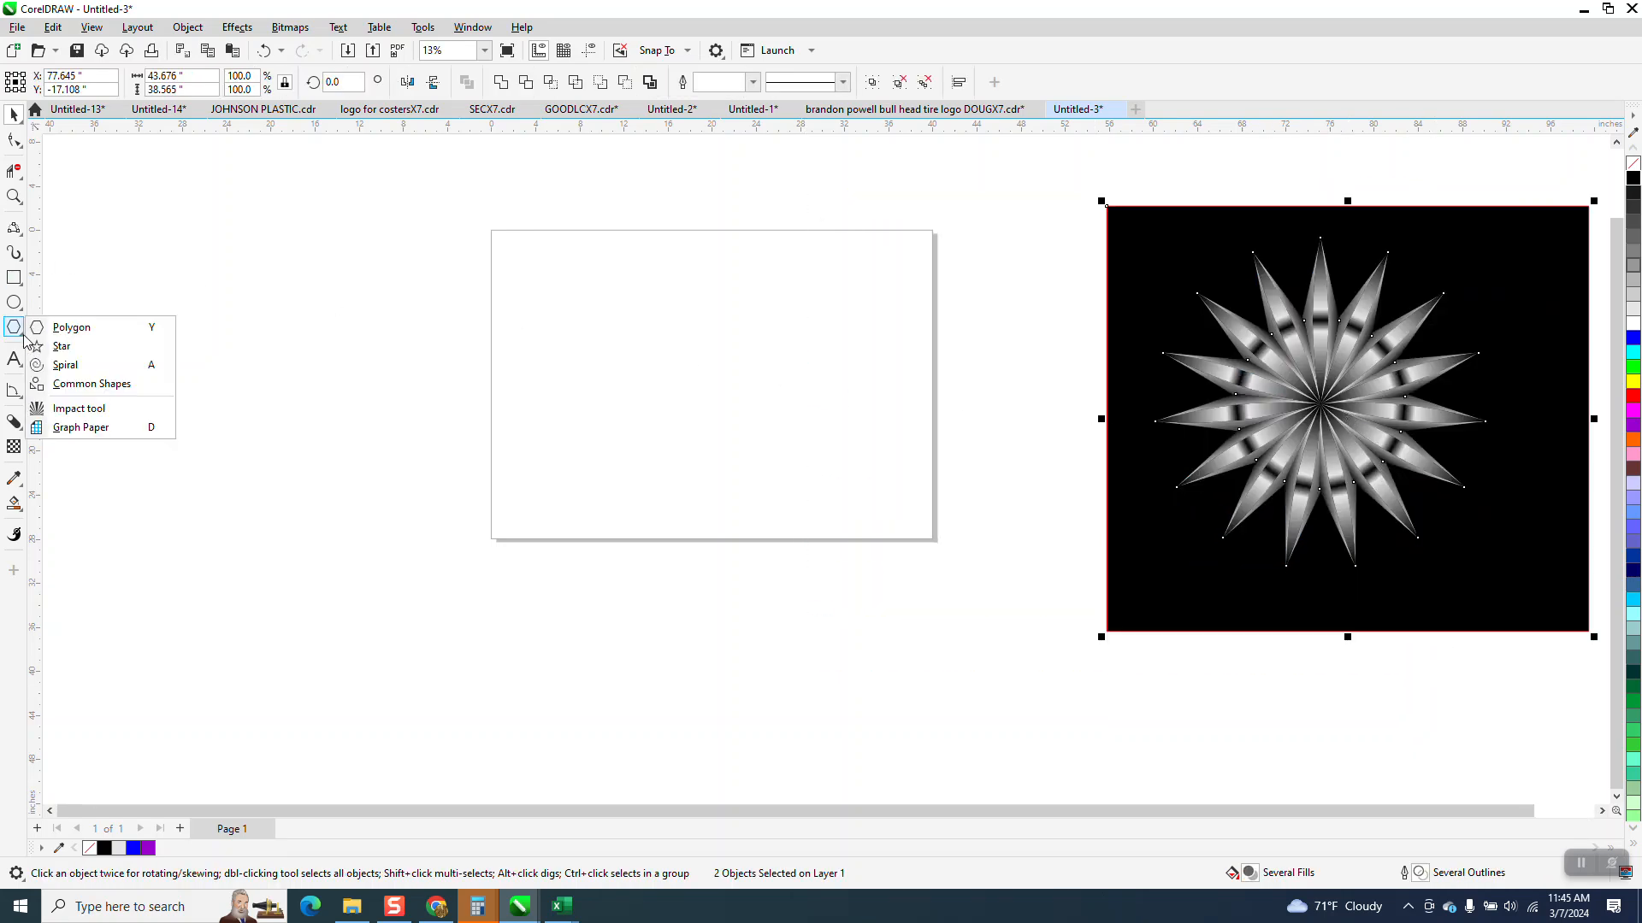
click(51, 328)
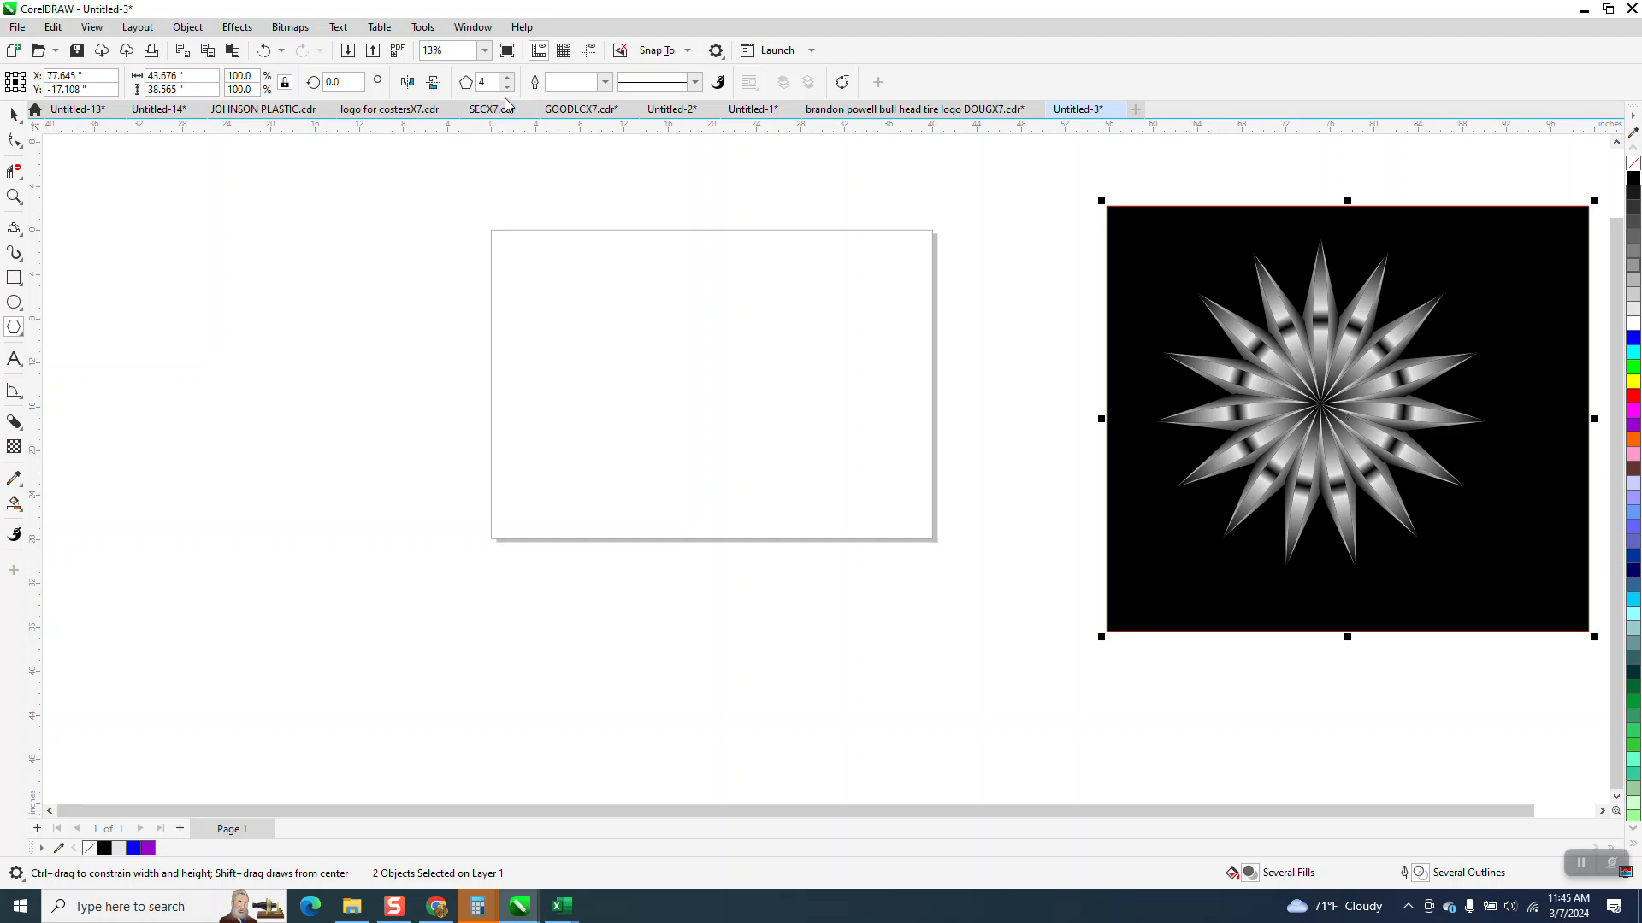
drag(740, 282, 711, 409)
click(14, 197)
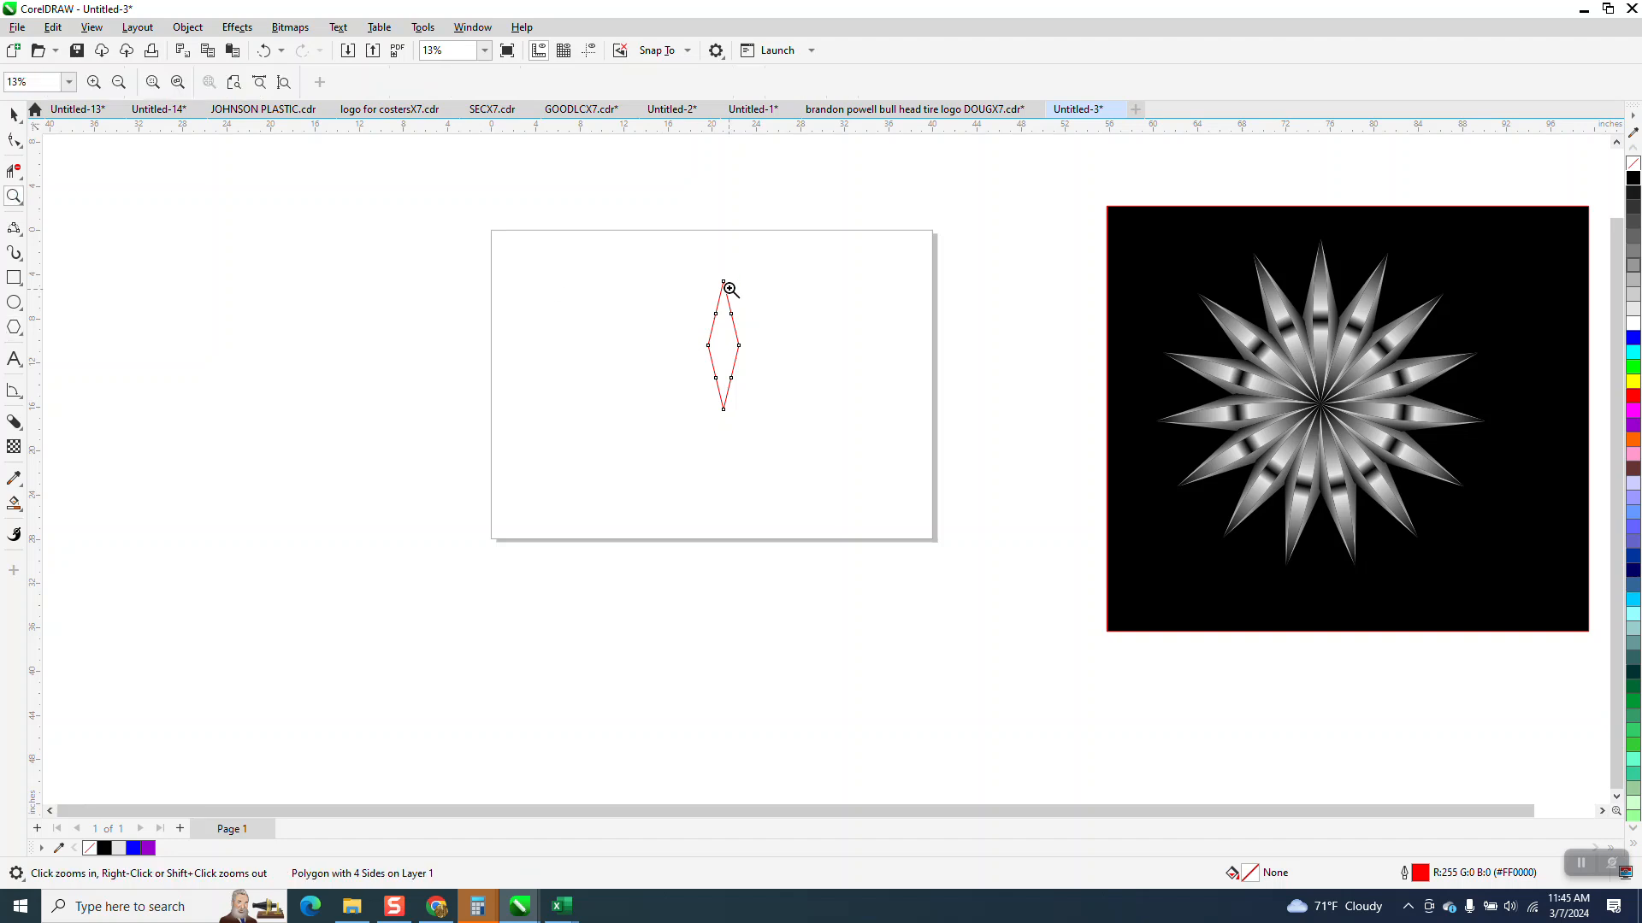
drag(907, 504, 907, 504)
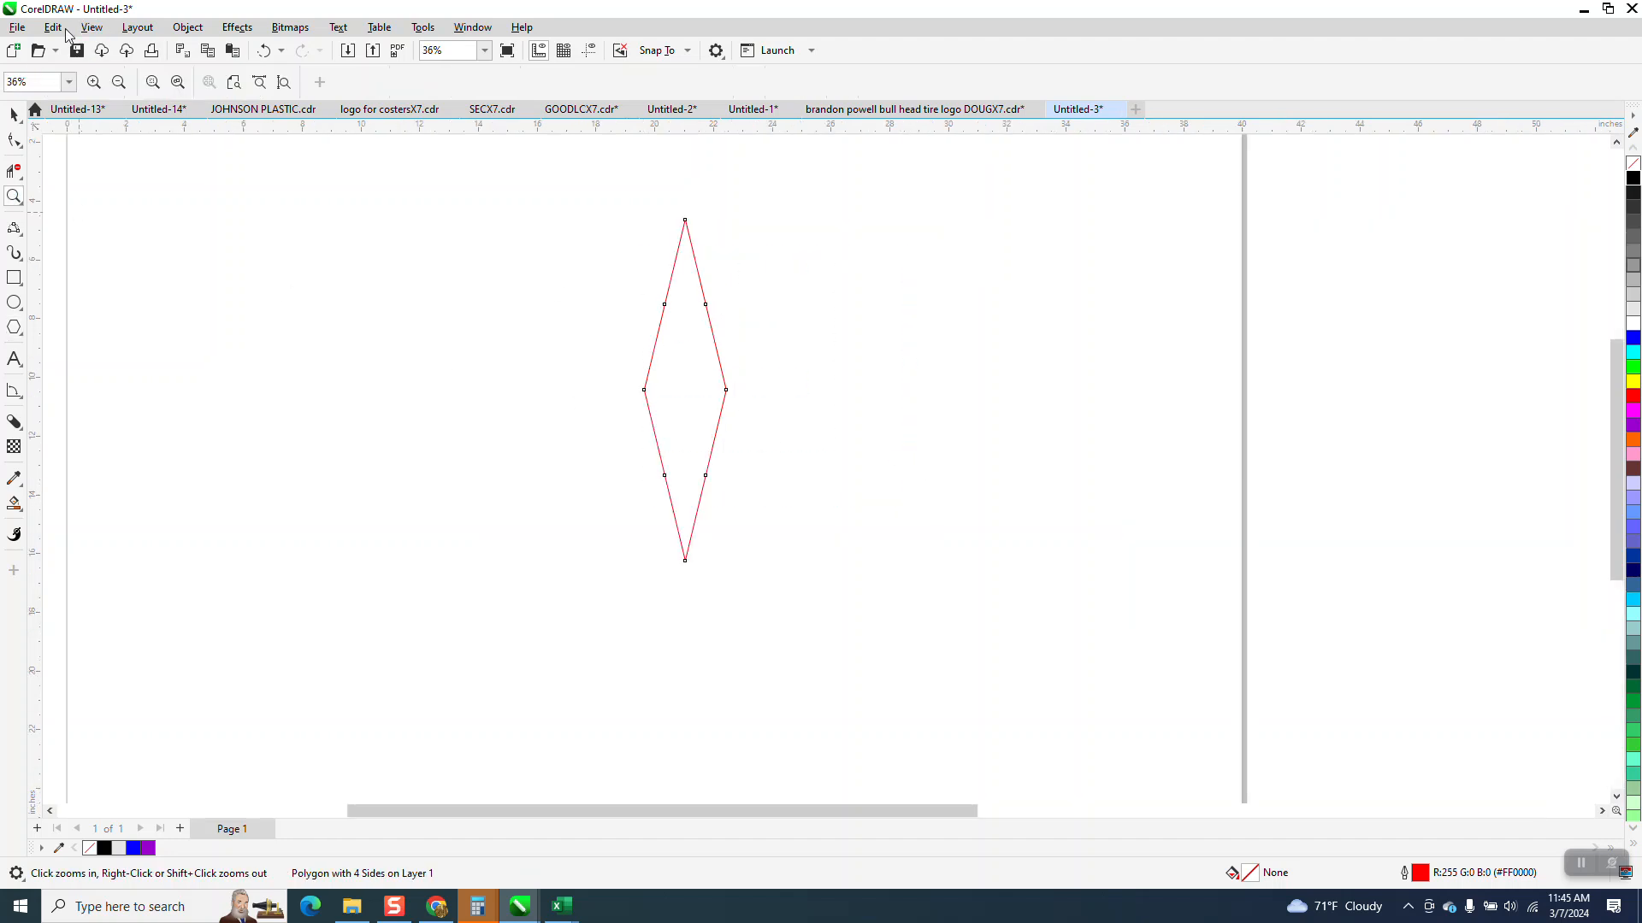
- Draw a 3-Point Curve from the diamond's bottom tip to its top tip, bowing slightly to the left
click(14, 114)
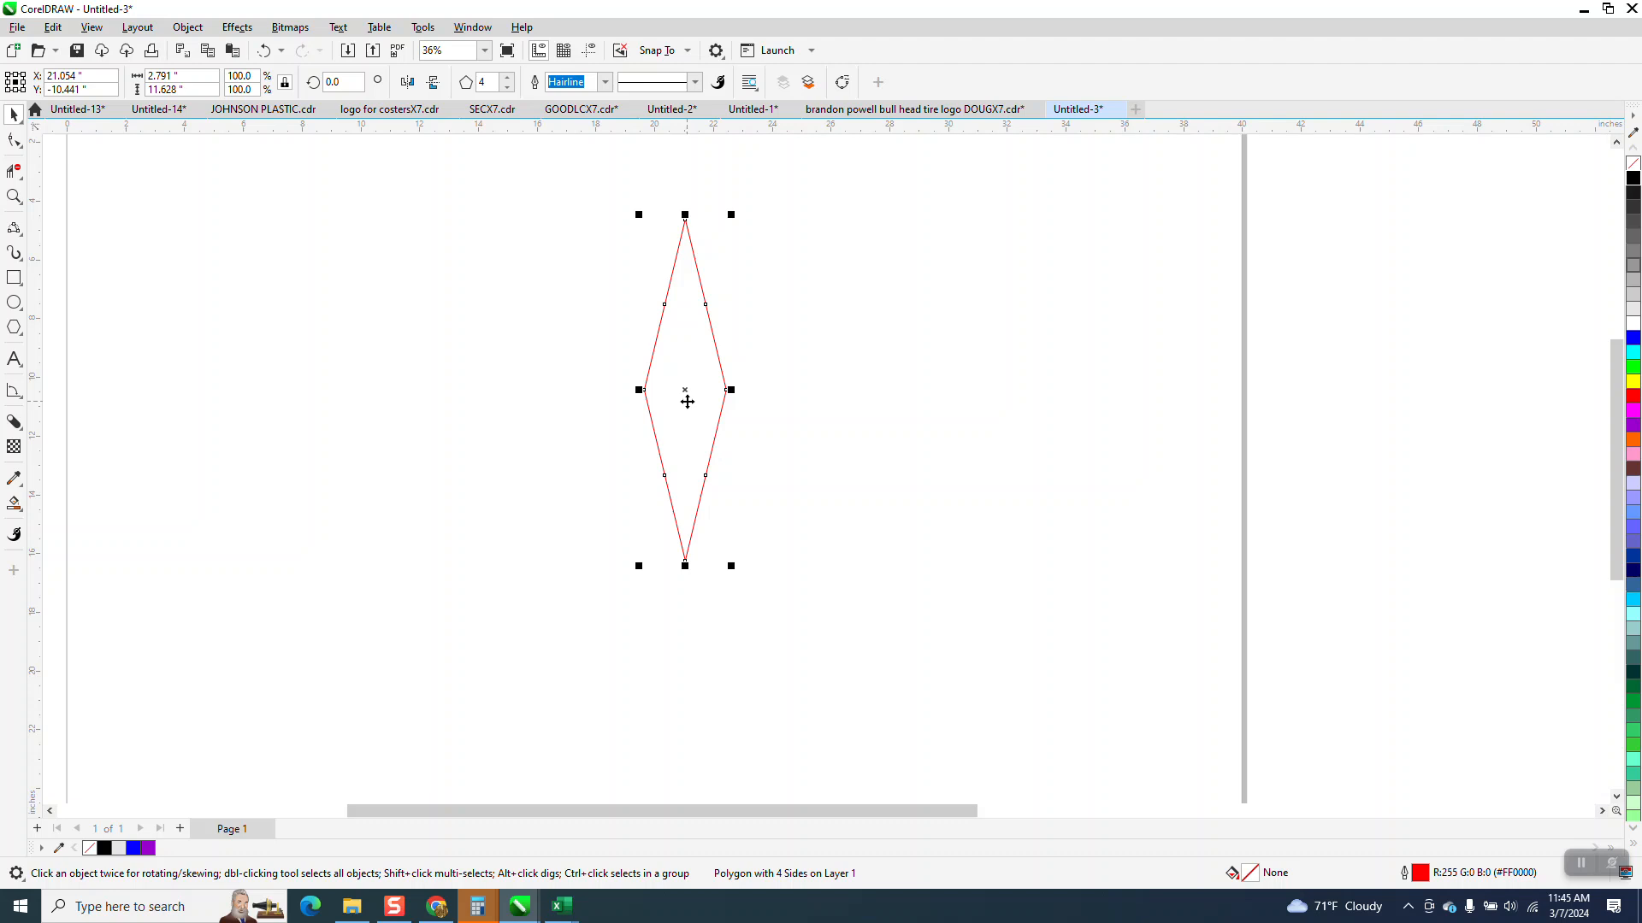
click(22, 238)
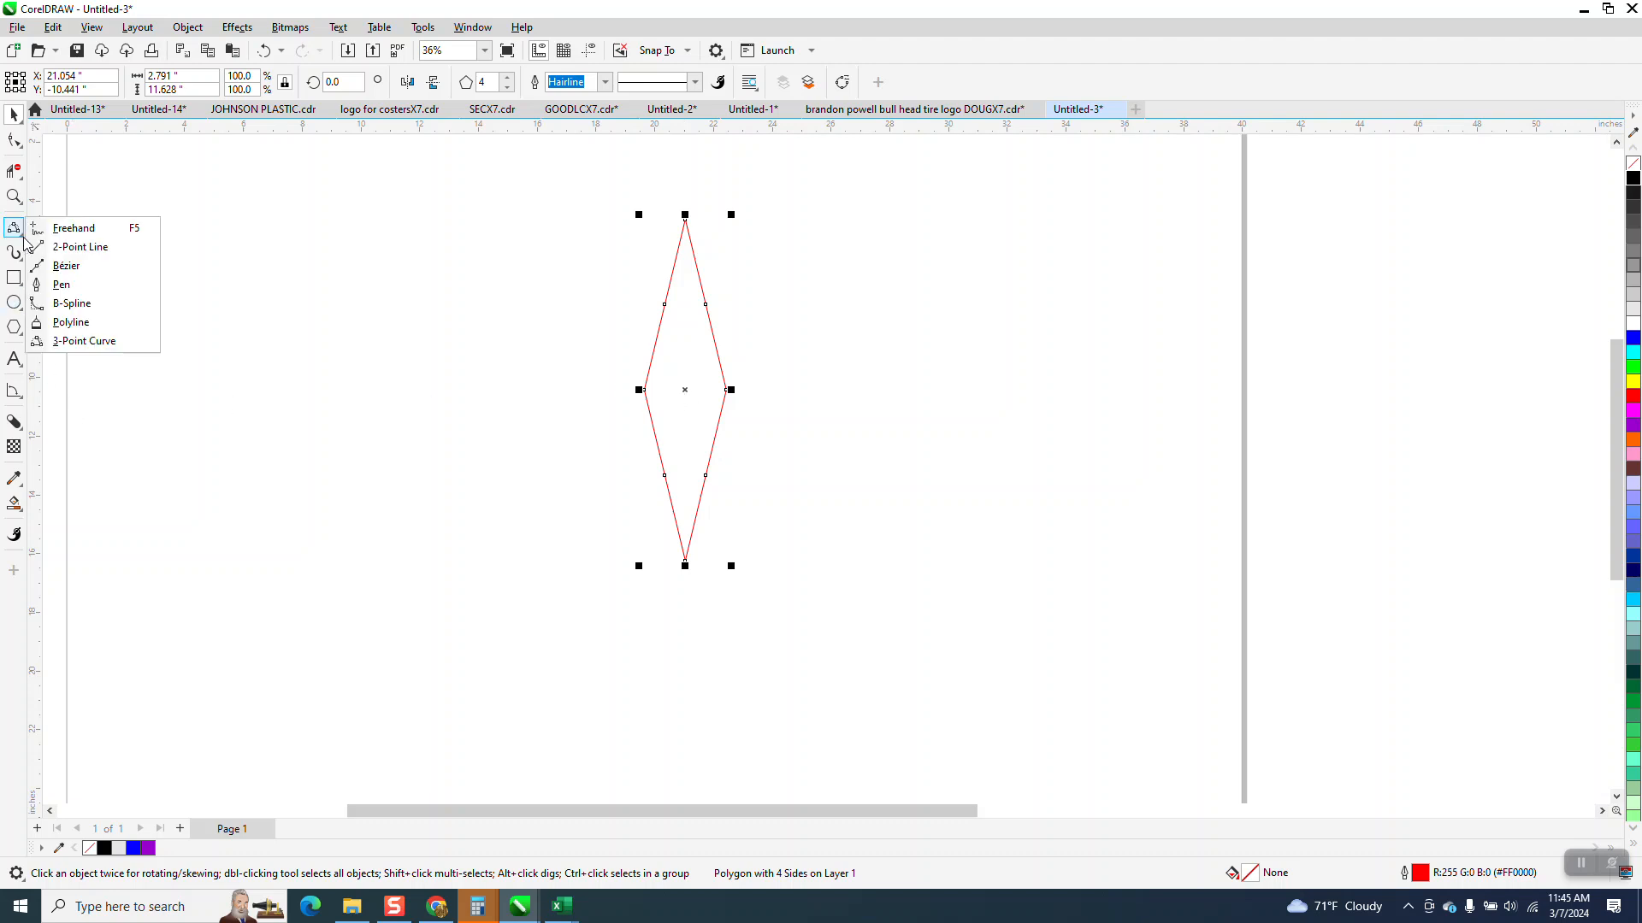
click(97, 341)
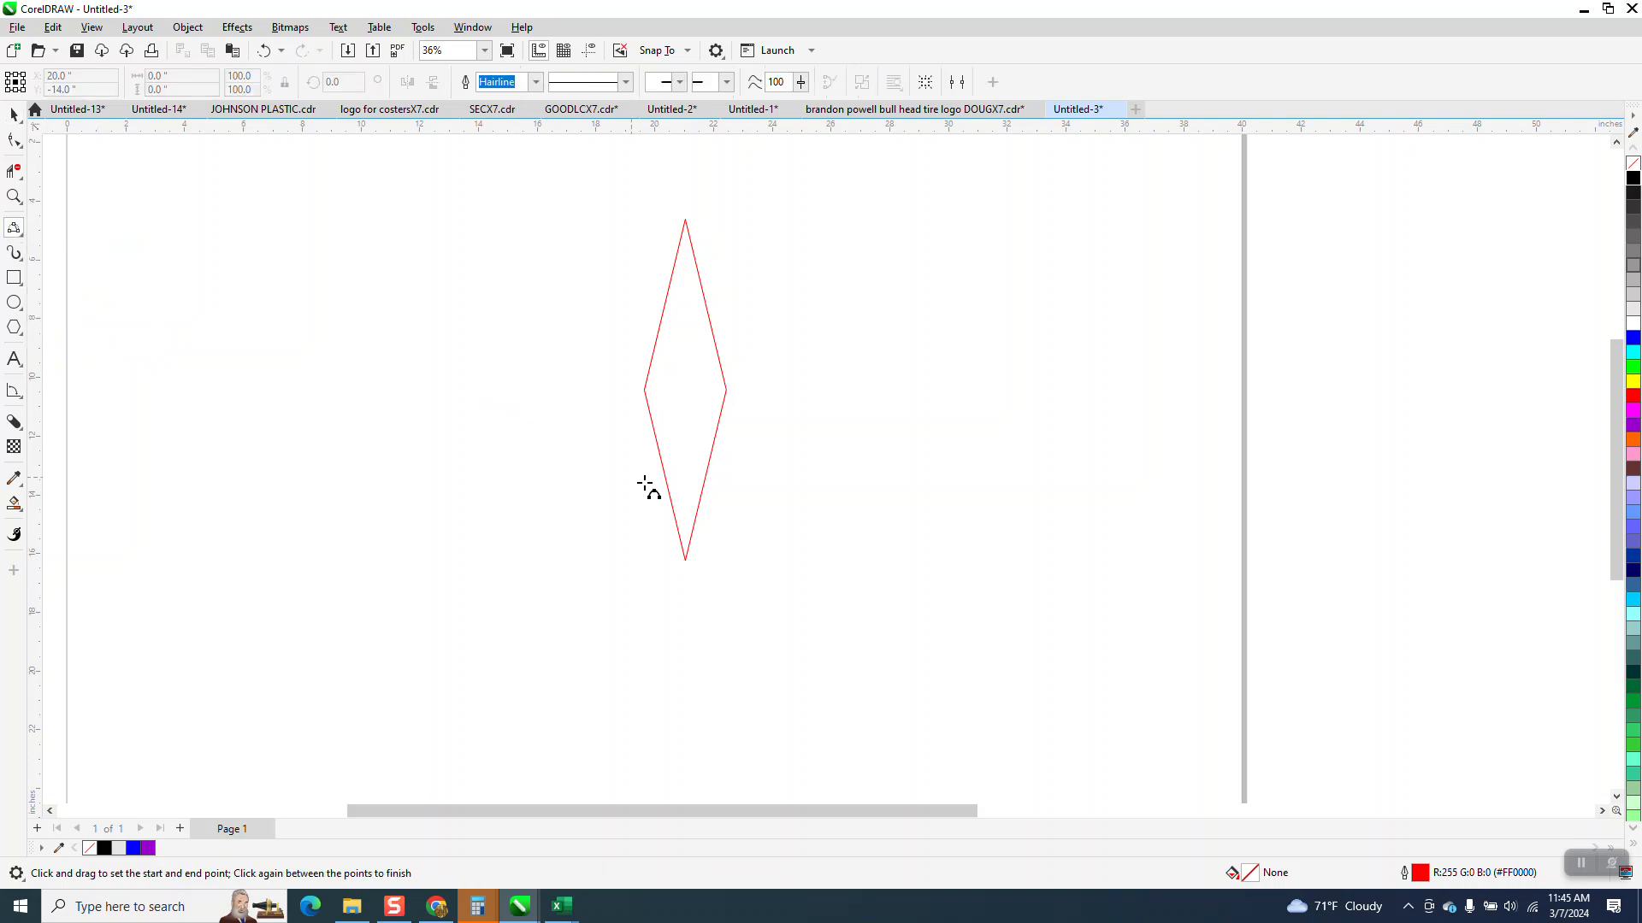
drag(685, 560, 686, 220)
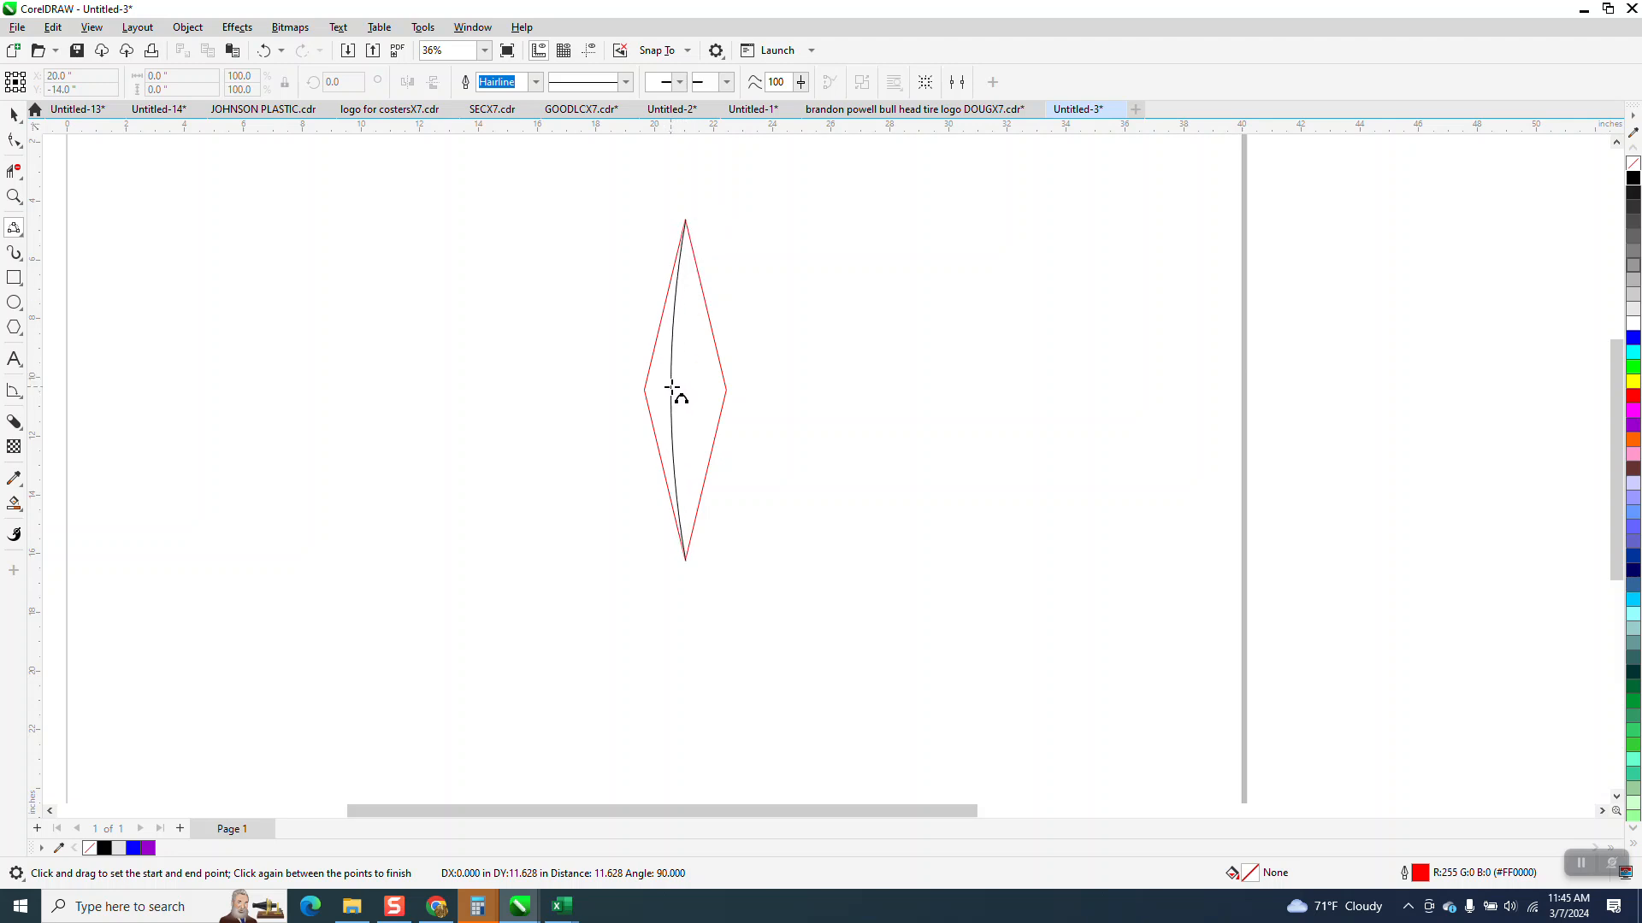
click(668, 388)
- Create a horizontally mirrored copy of the curve and snap its ends to the diamond's top and bottom tips
click(13, 113)
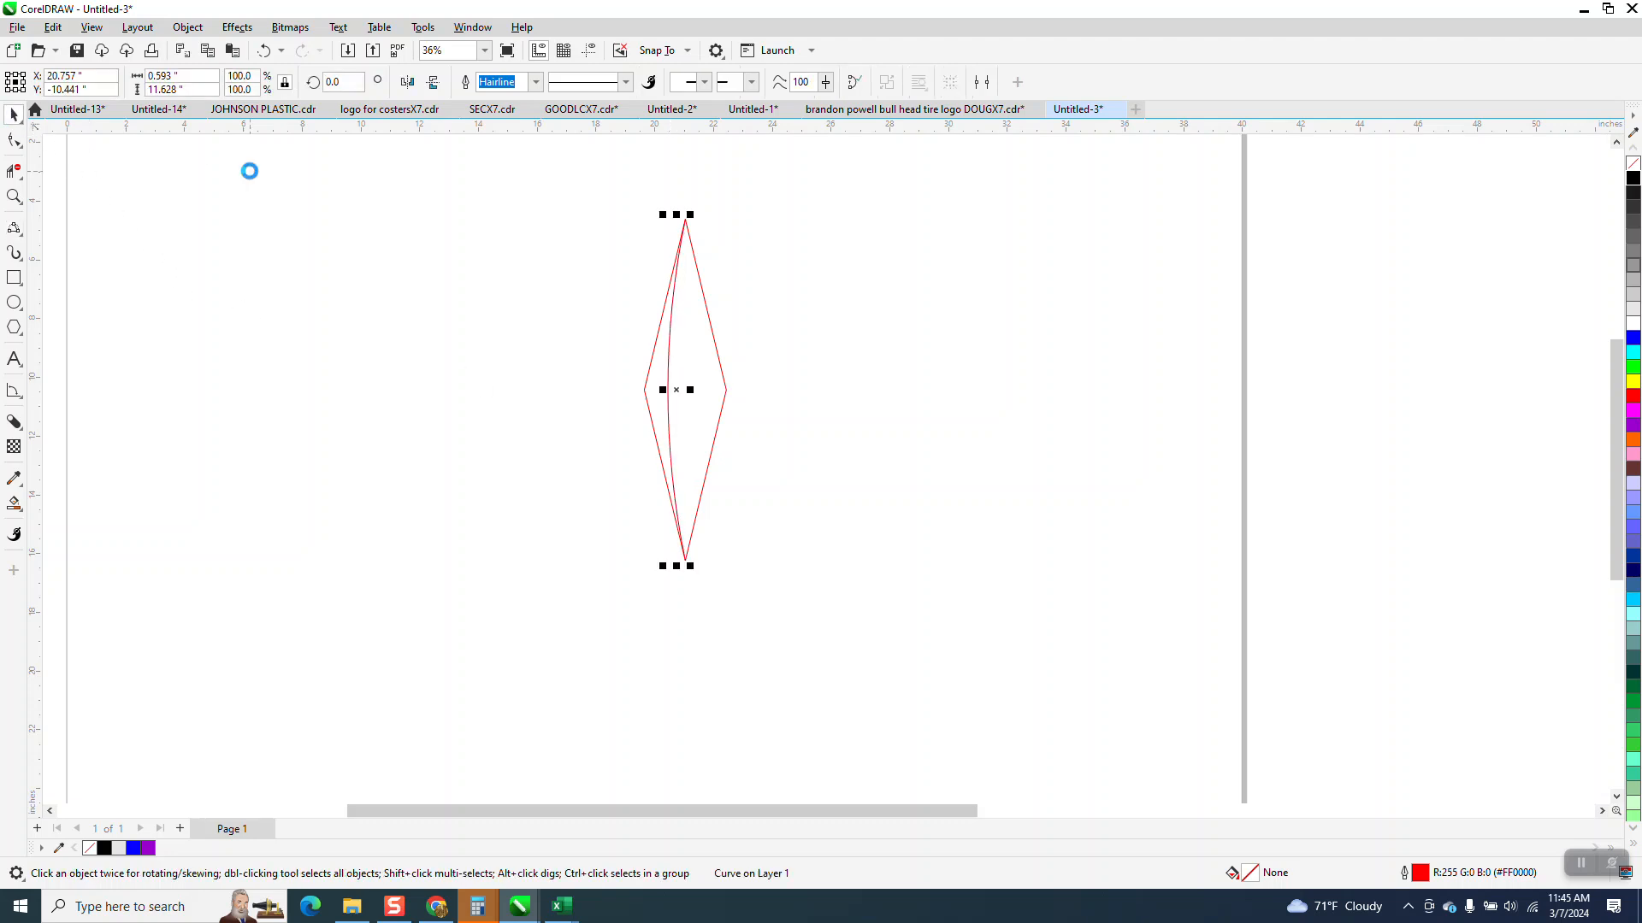
click(410, 83)
click(15, 197)
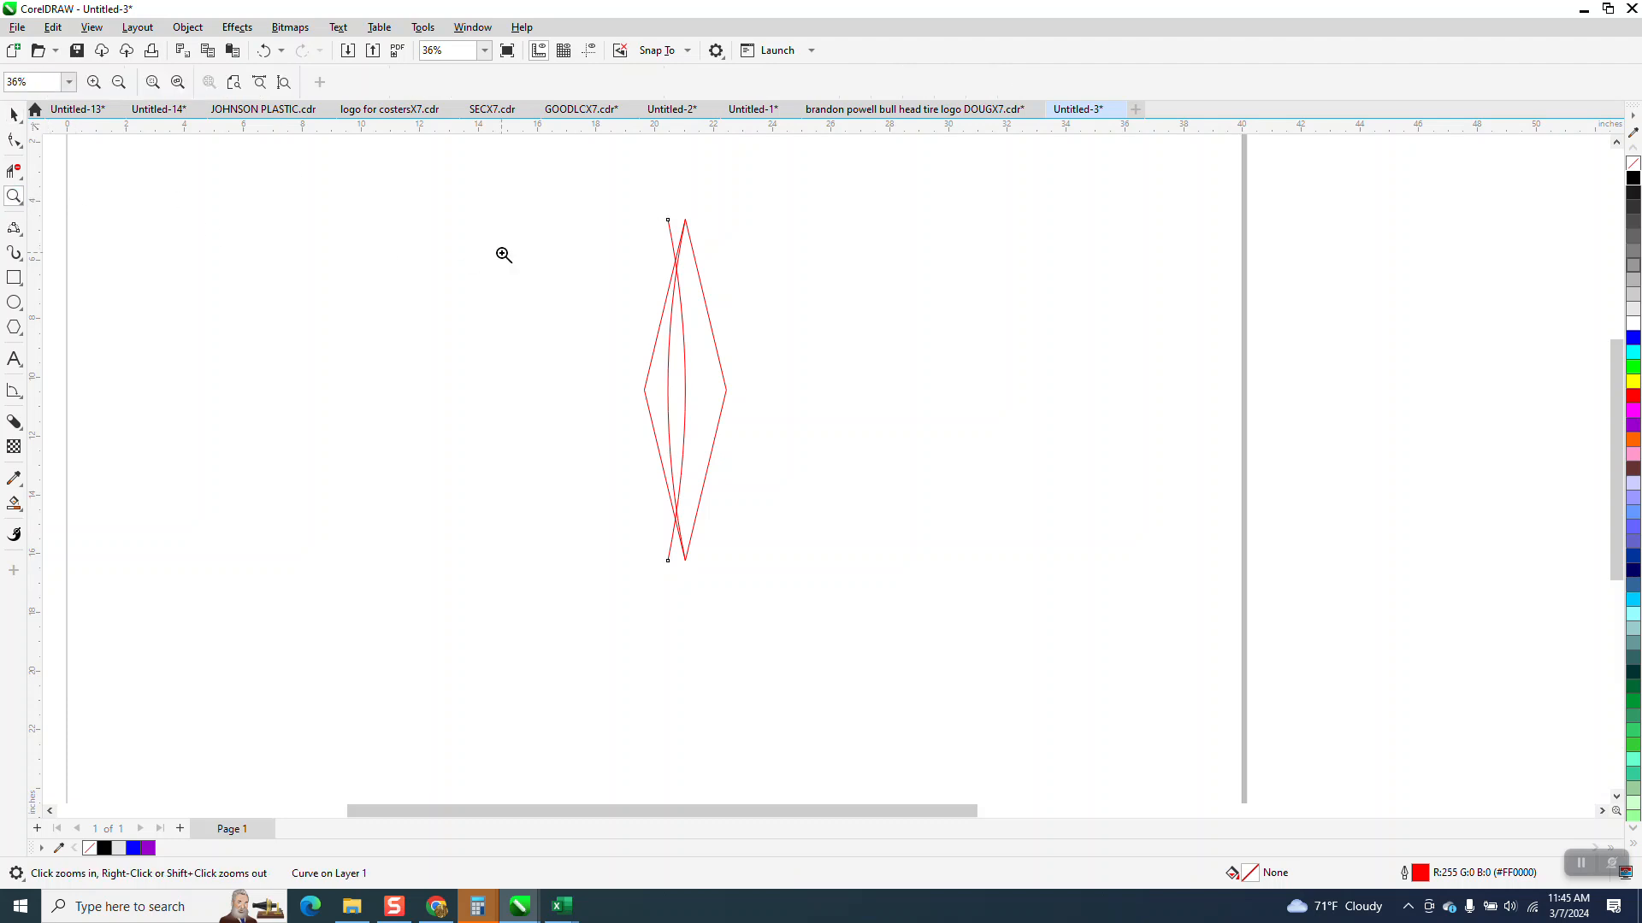
drag(852, 512, 852, 511)
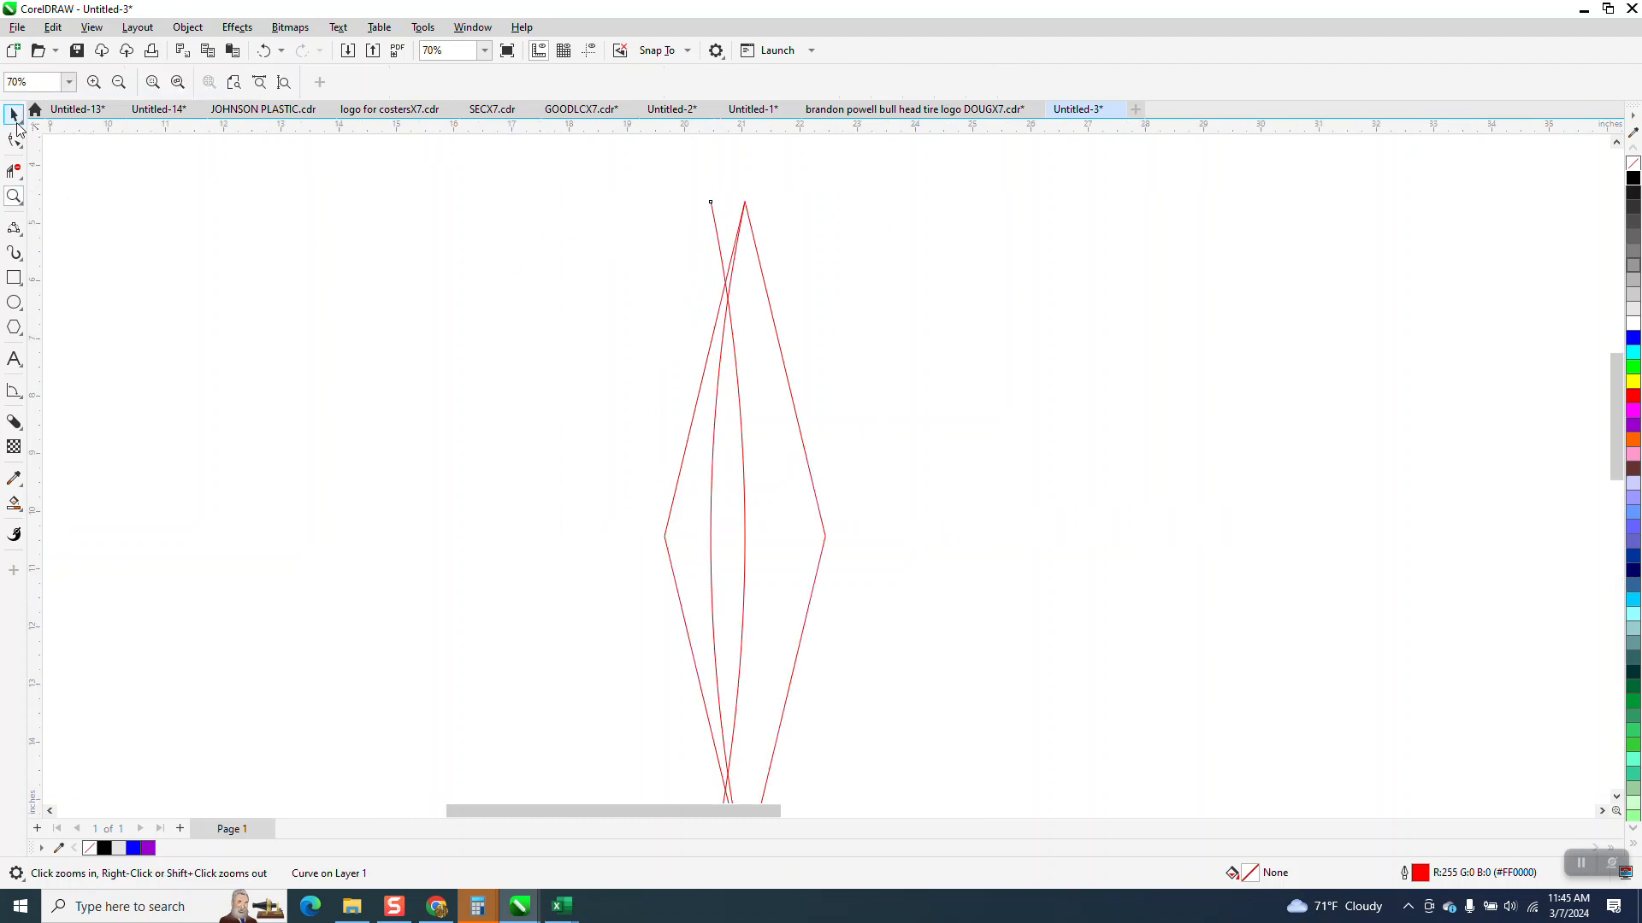
click(15, 113)
drag(710, 201, 748, 214)
scroll(864, 377, down, 2)
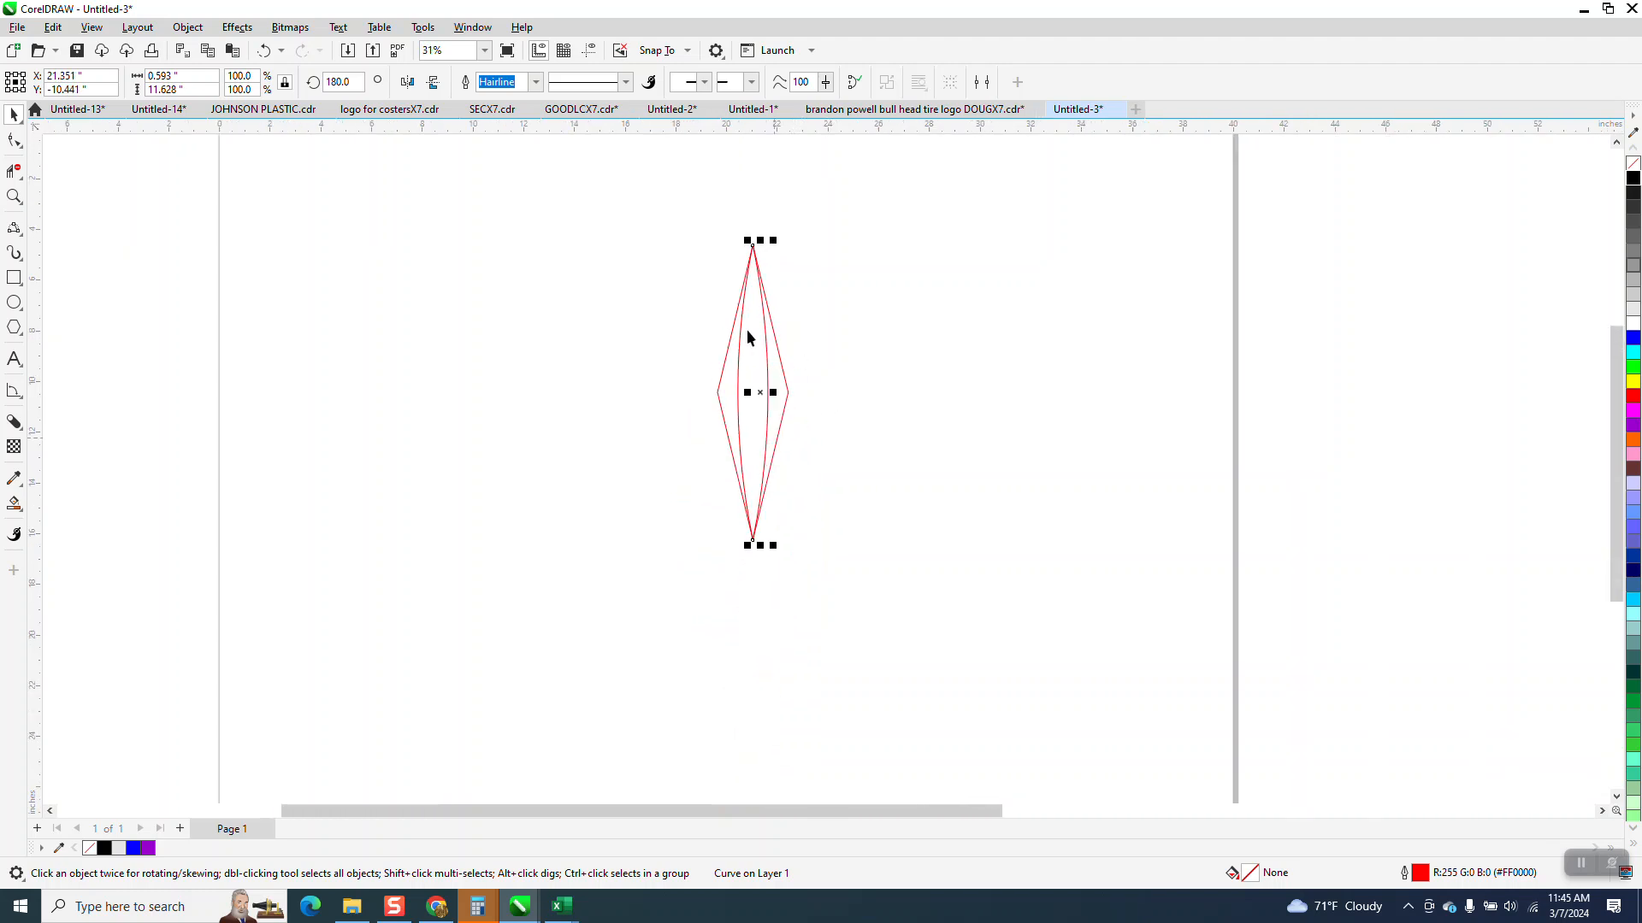
- Group the diamond with its two curves and rotate a copy 24 degrees counterclockwise about the bottom tip
drag(683, 207, 985, 631)
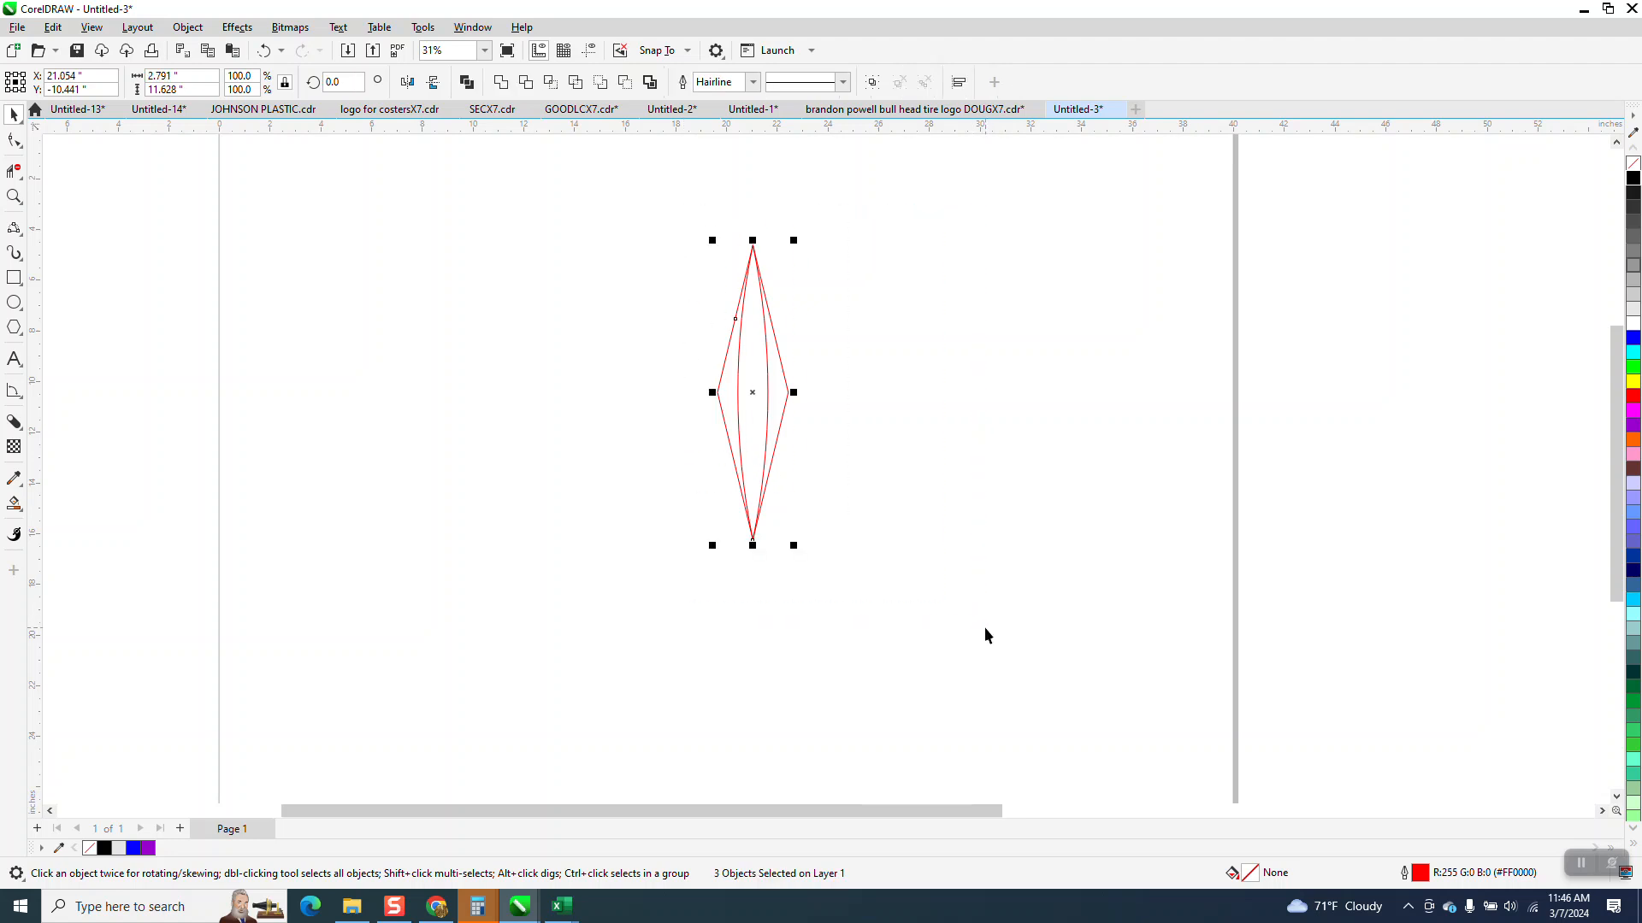
key(ctrl+g)
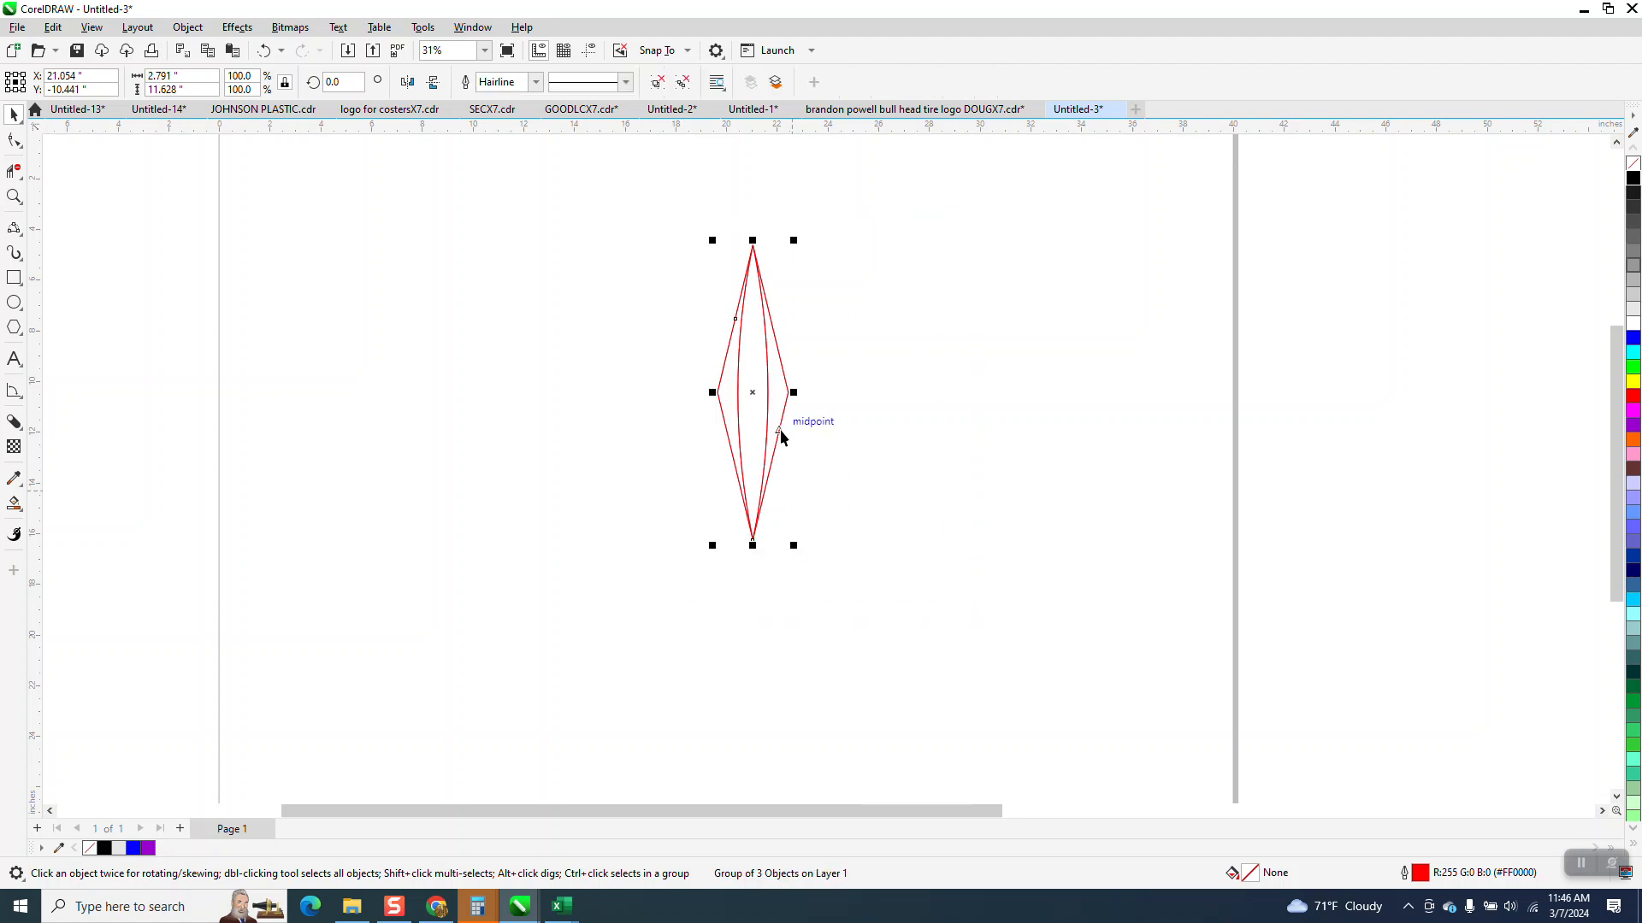
click(753, 392)
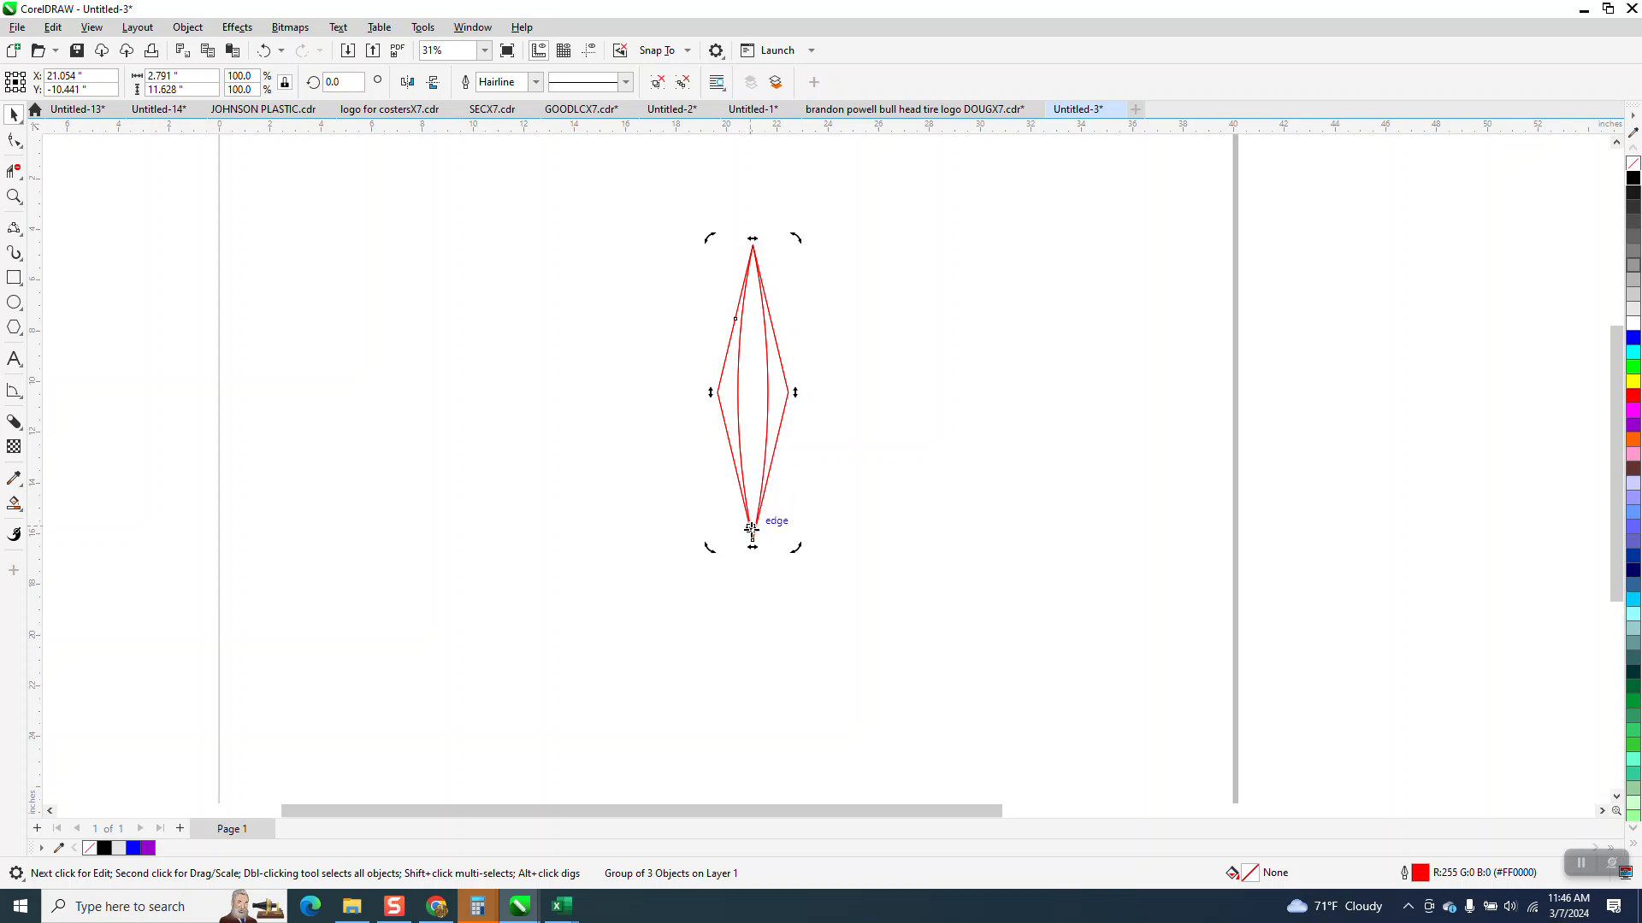
drag(795, 236, 671, 280)
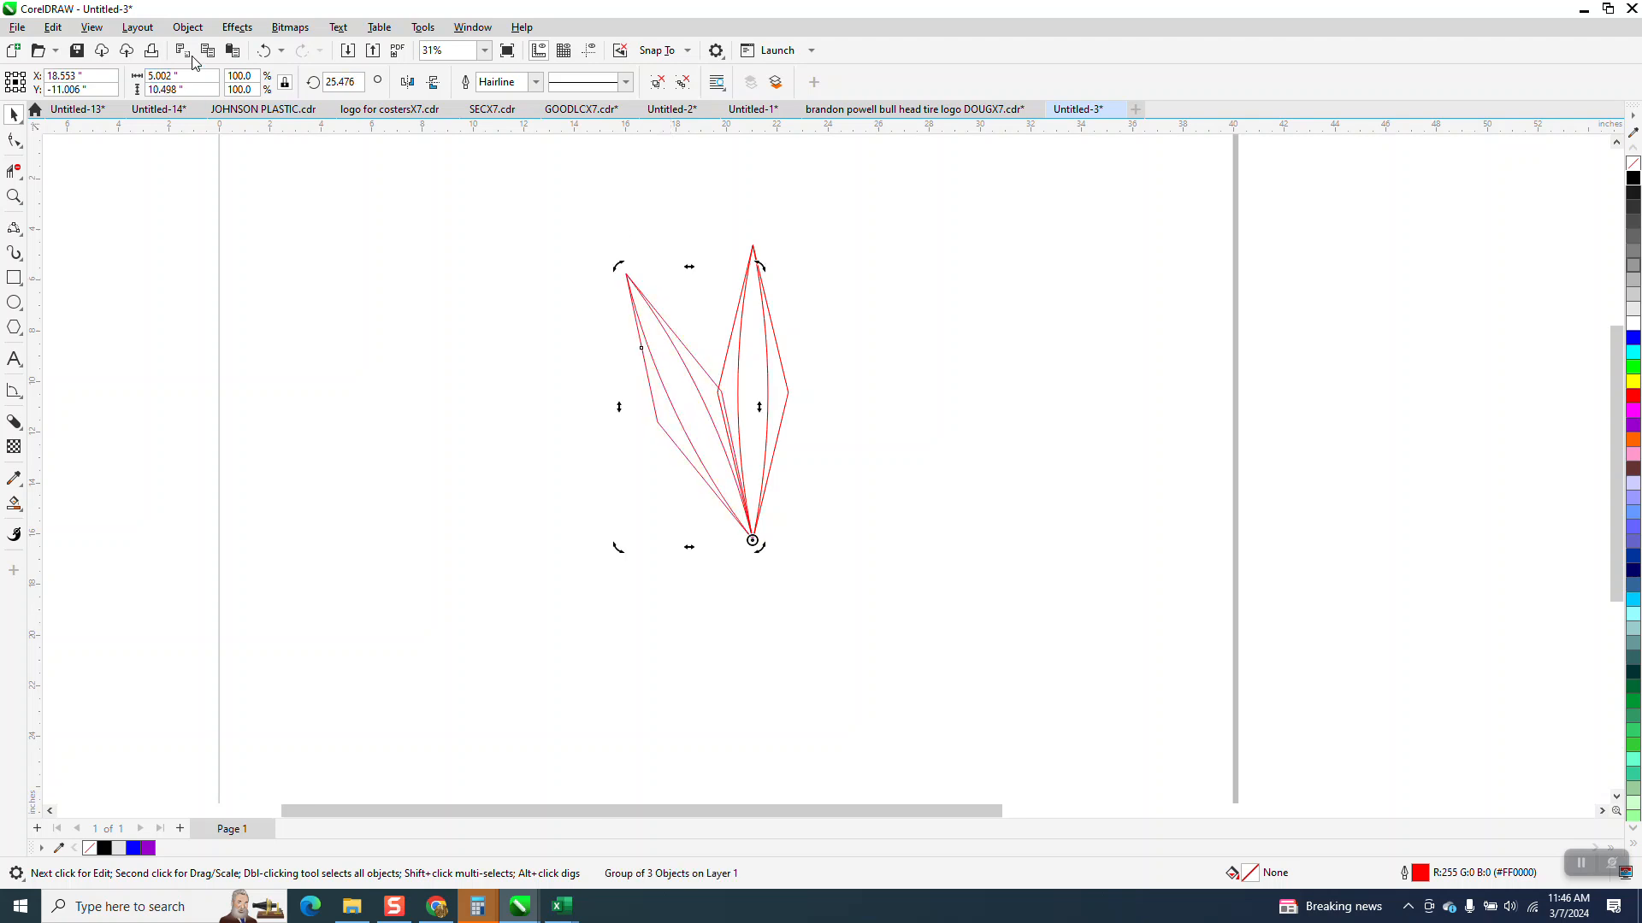
double_click(362, 83)
text(24)
key(Return)
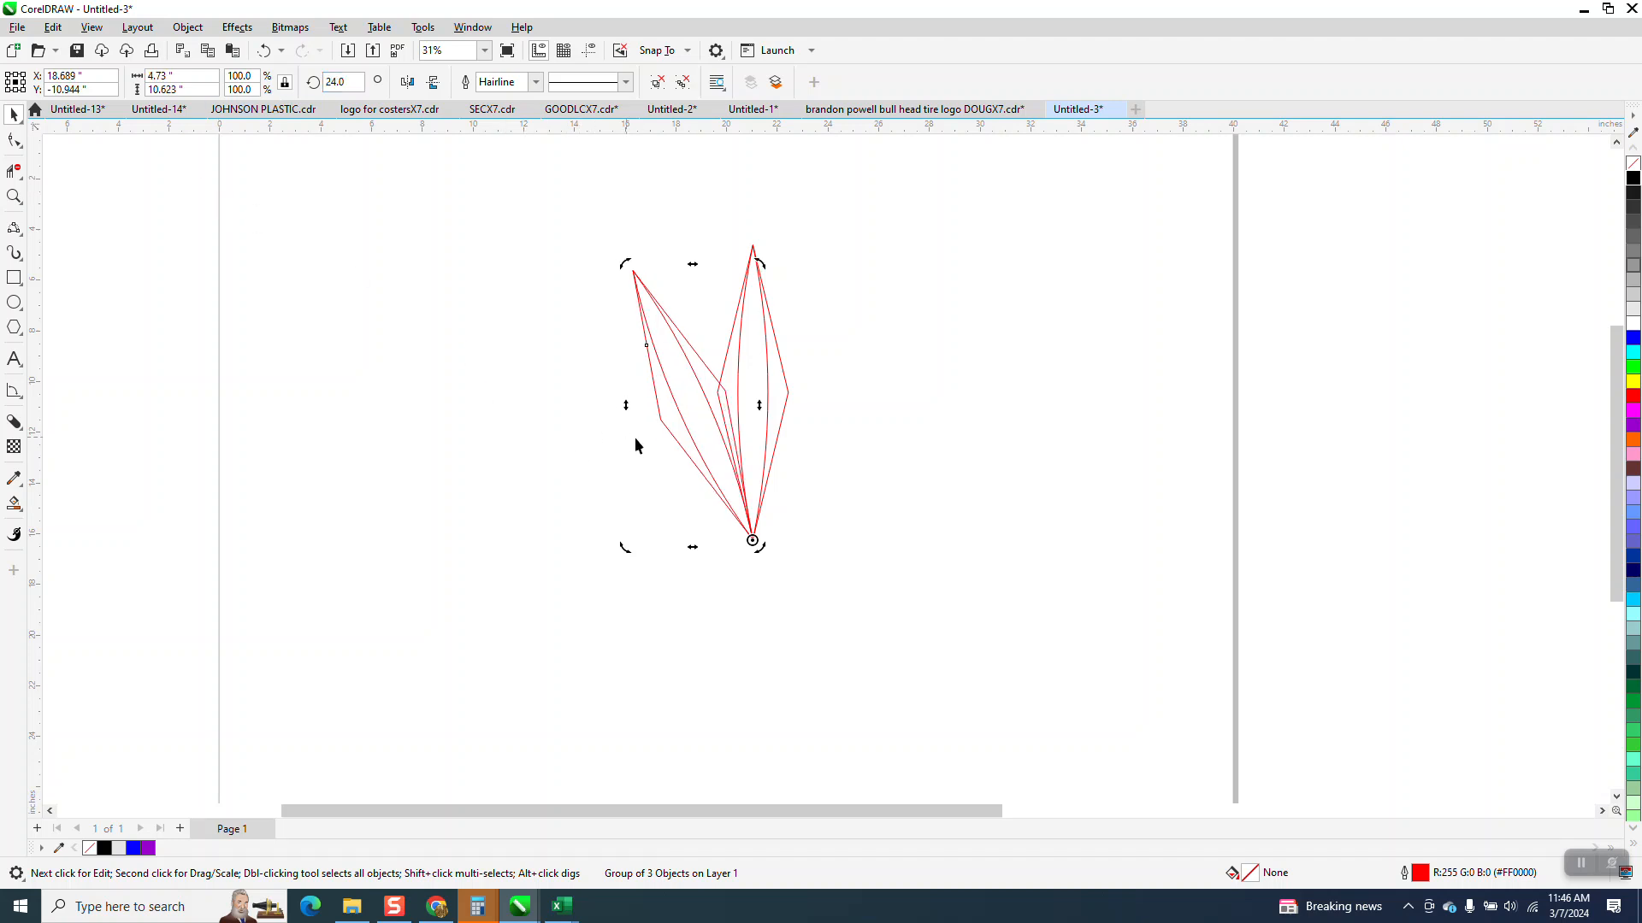
- Set the document's nudge distance to 10 inches with no objects selected
click(14, 196)
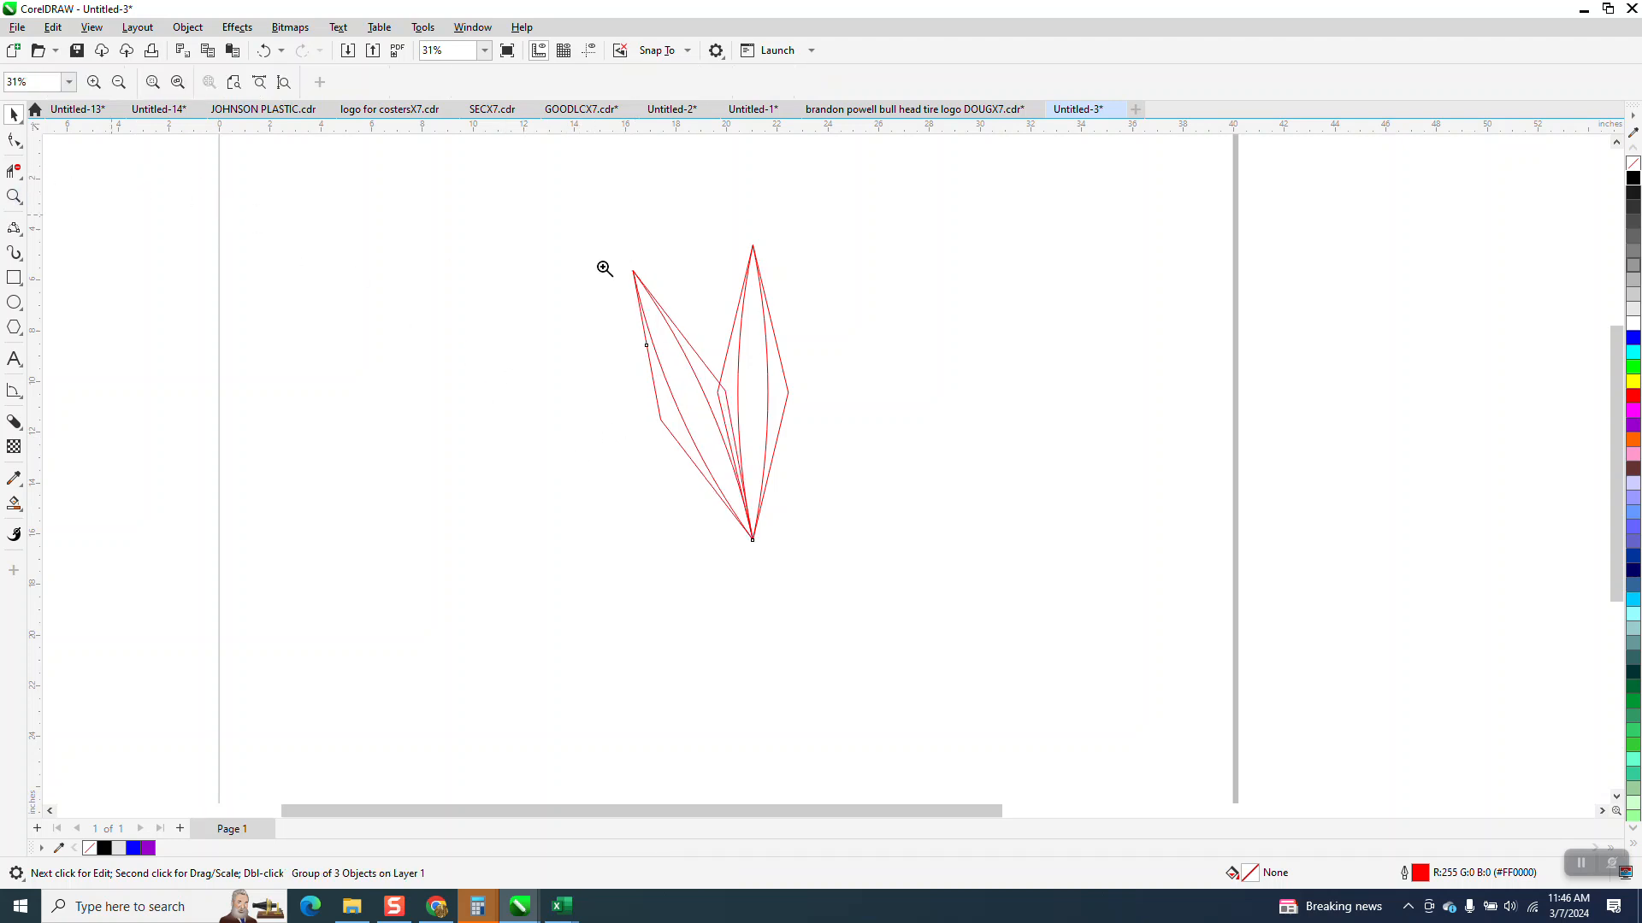
click(742, 404)
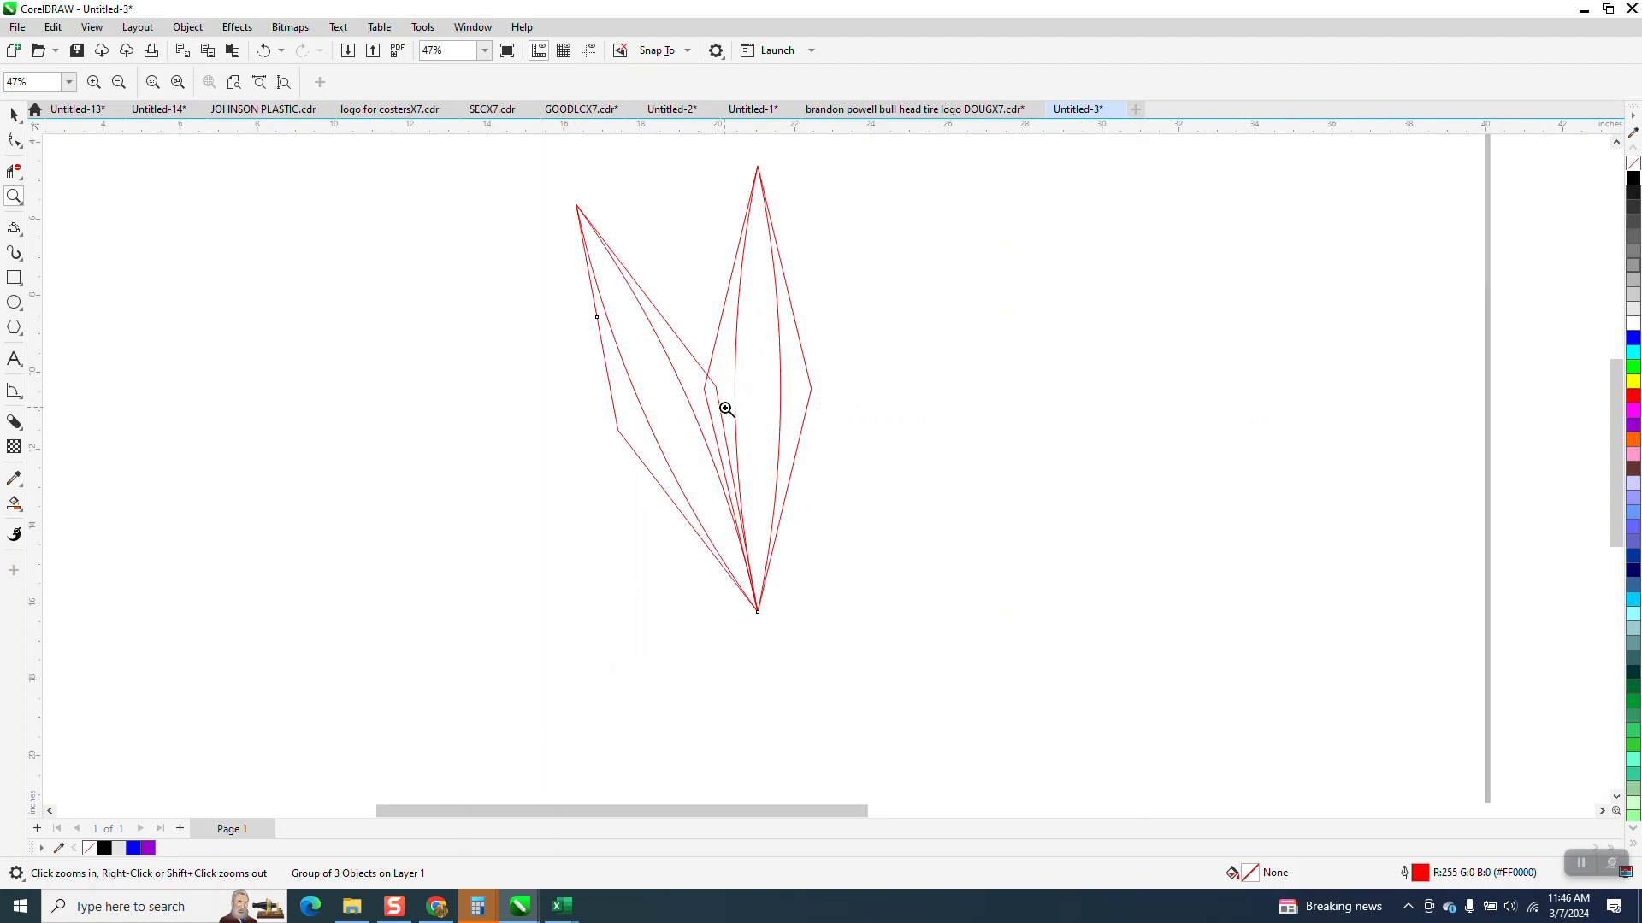
click(23, 514)
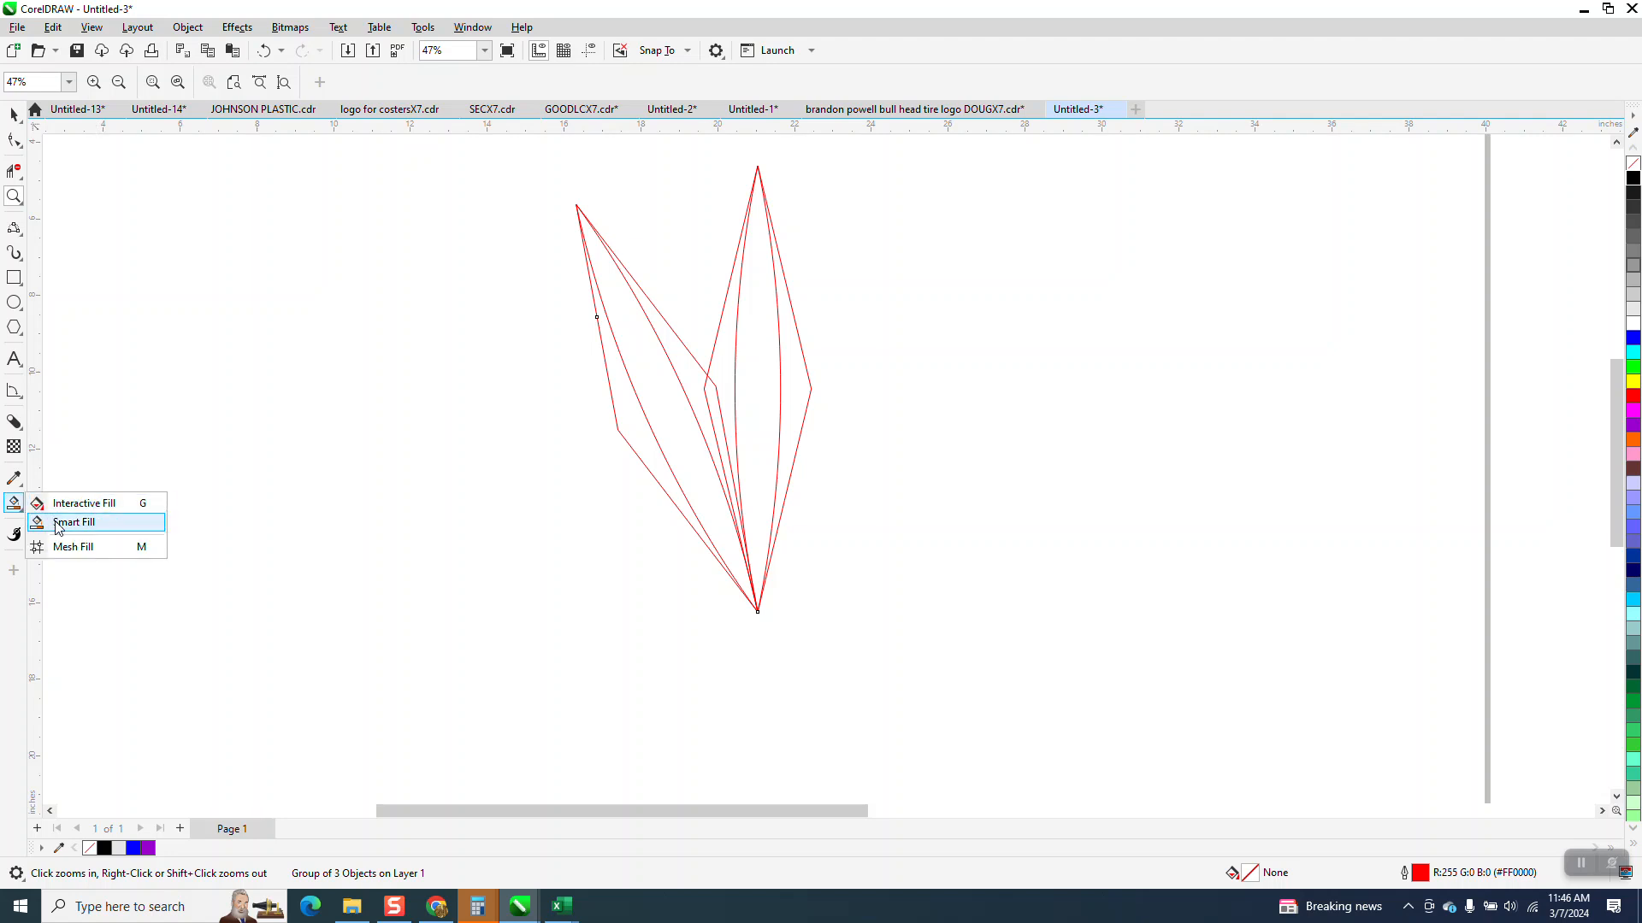
click(64, 522)
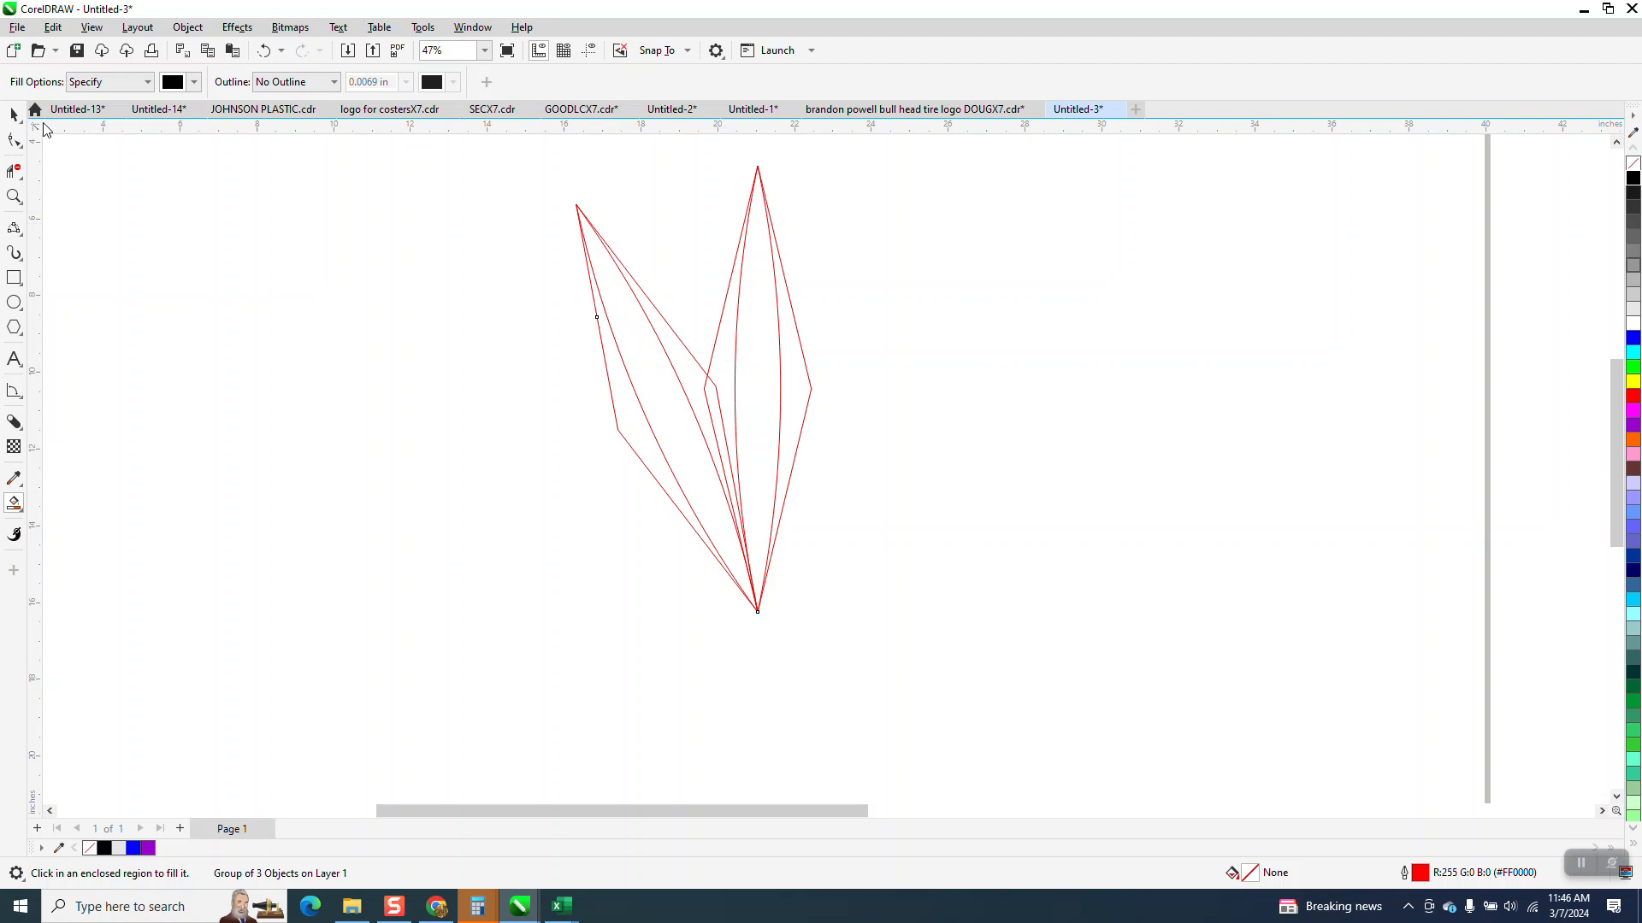
click(13, 114)
drag(554, 155, 1034, 686)
click(419, 331)
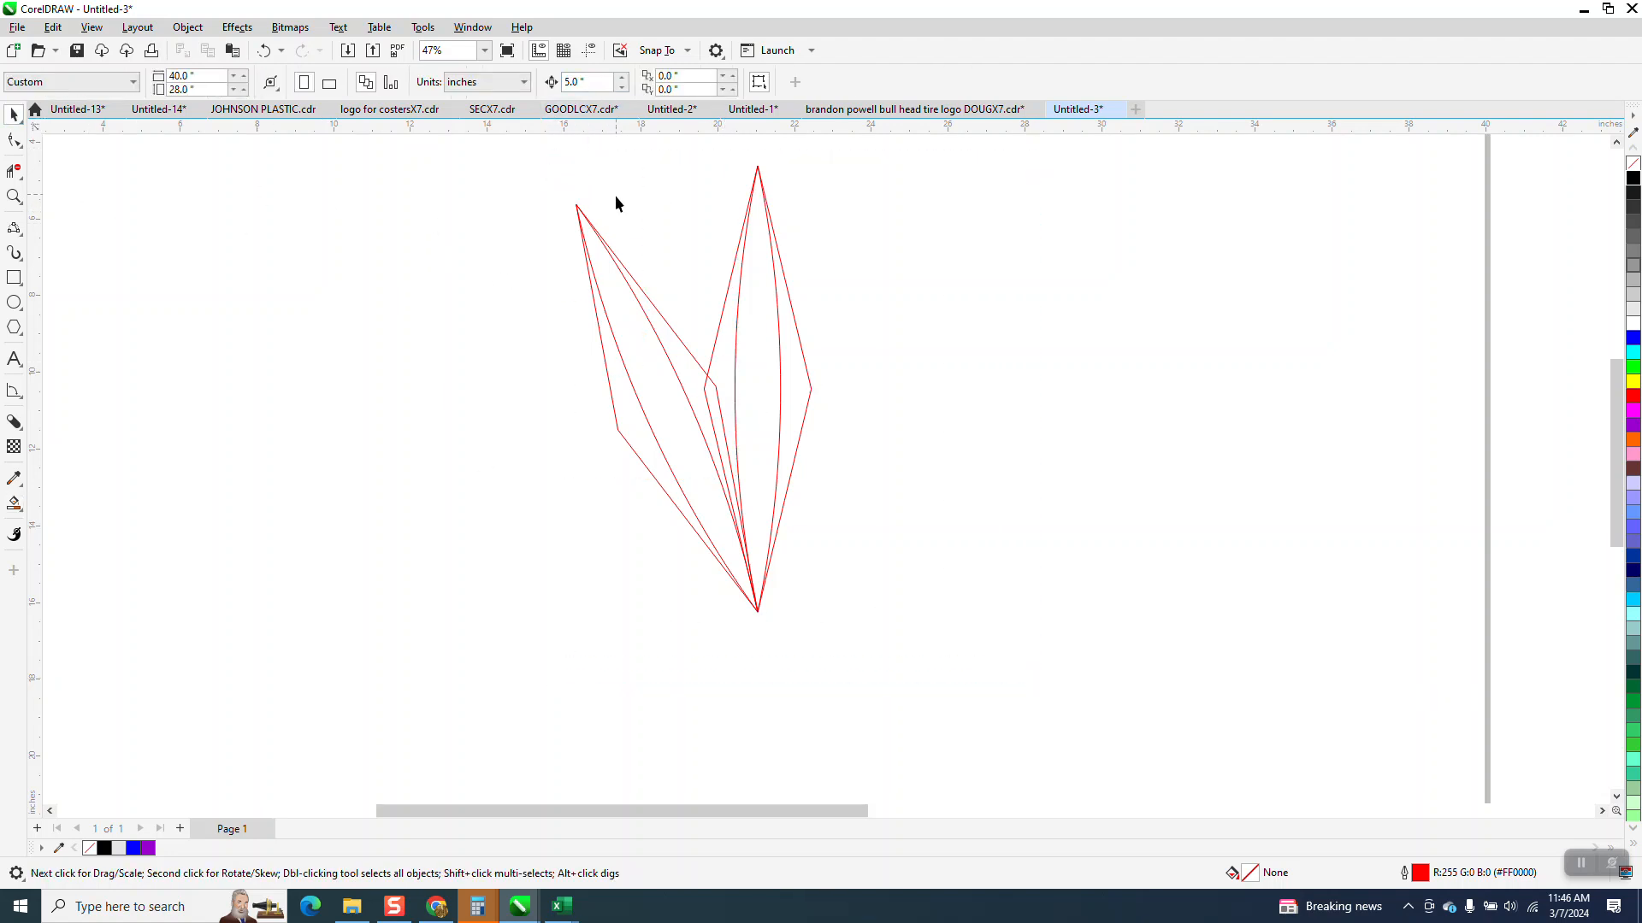
drag(931, 640, 930, 639)
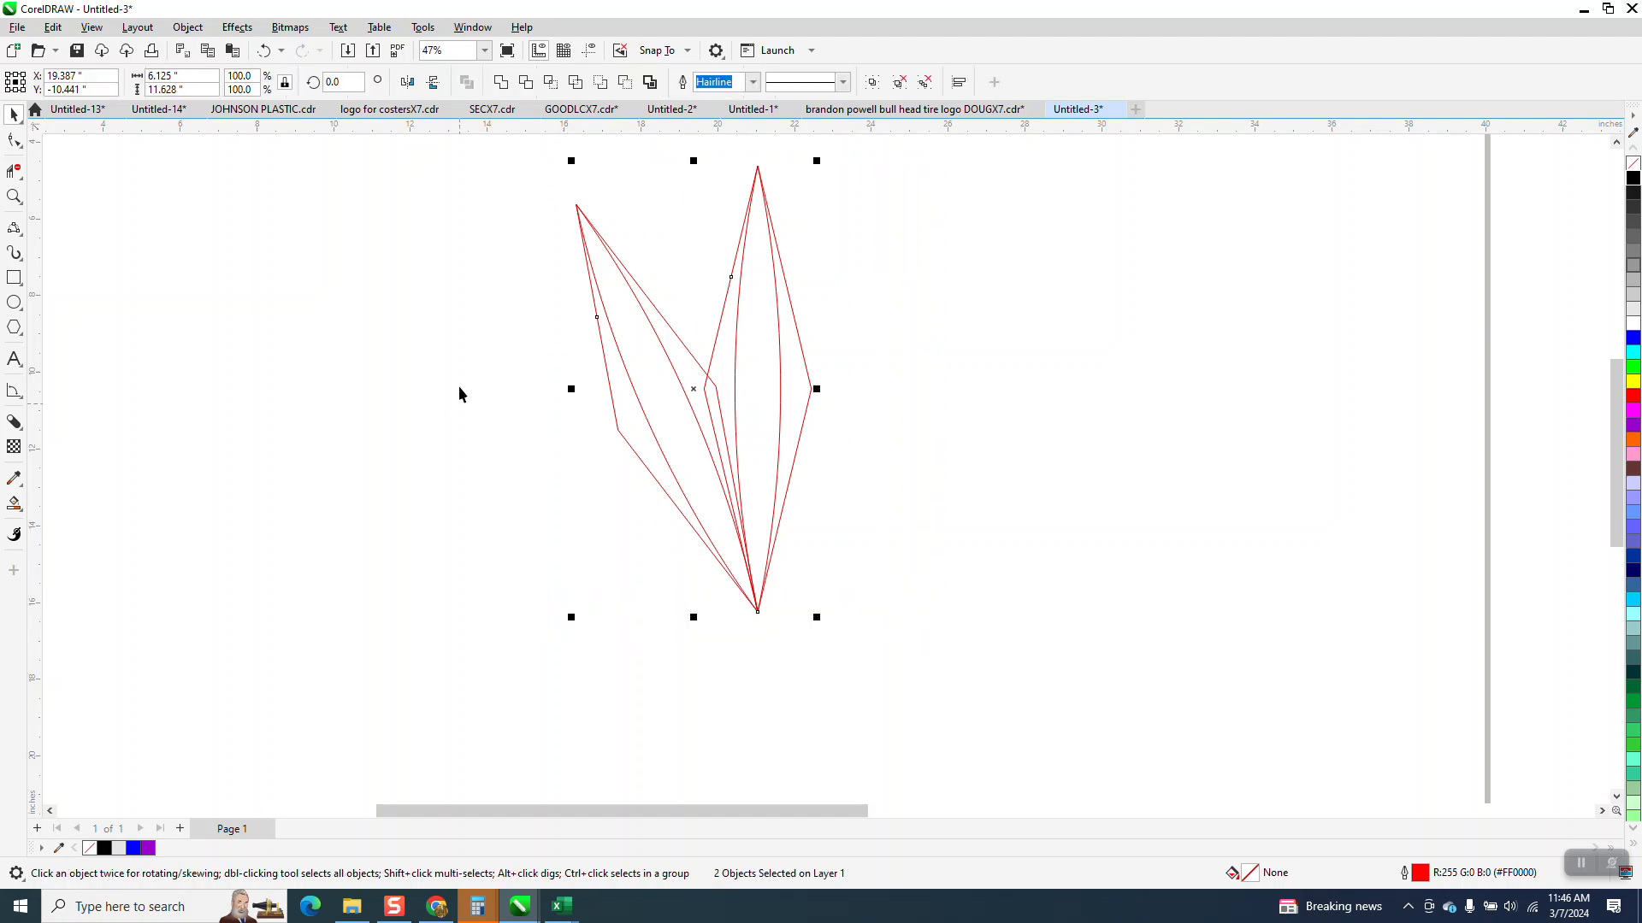
click(471, 324)
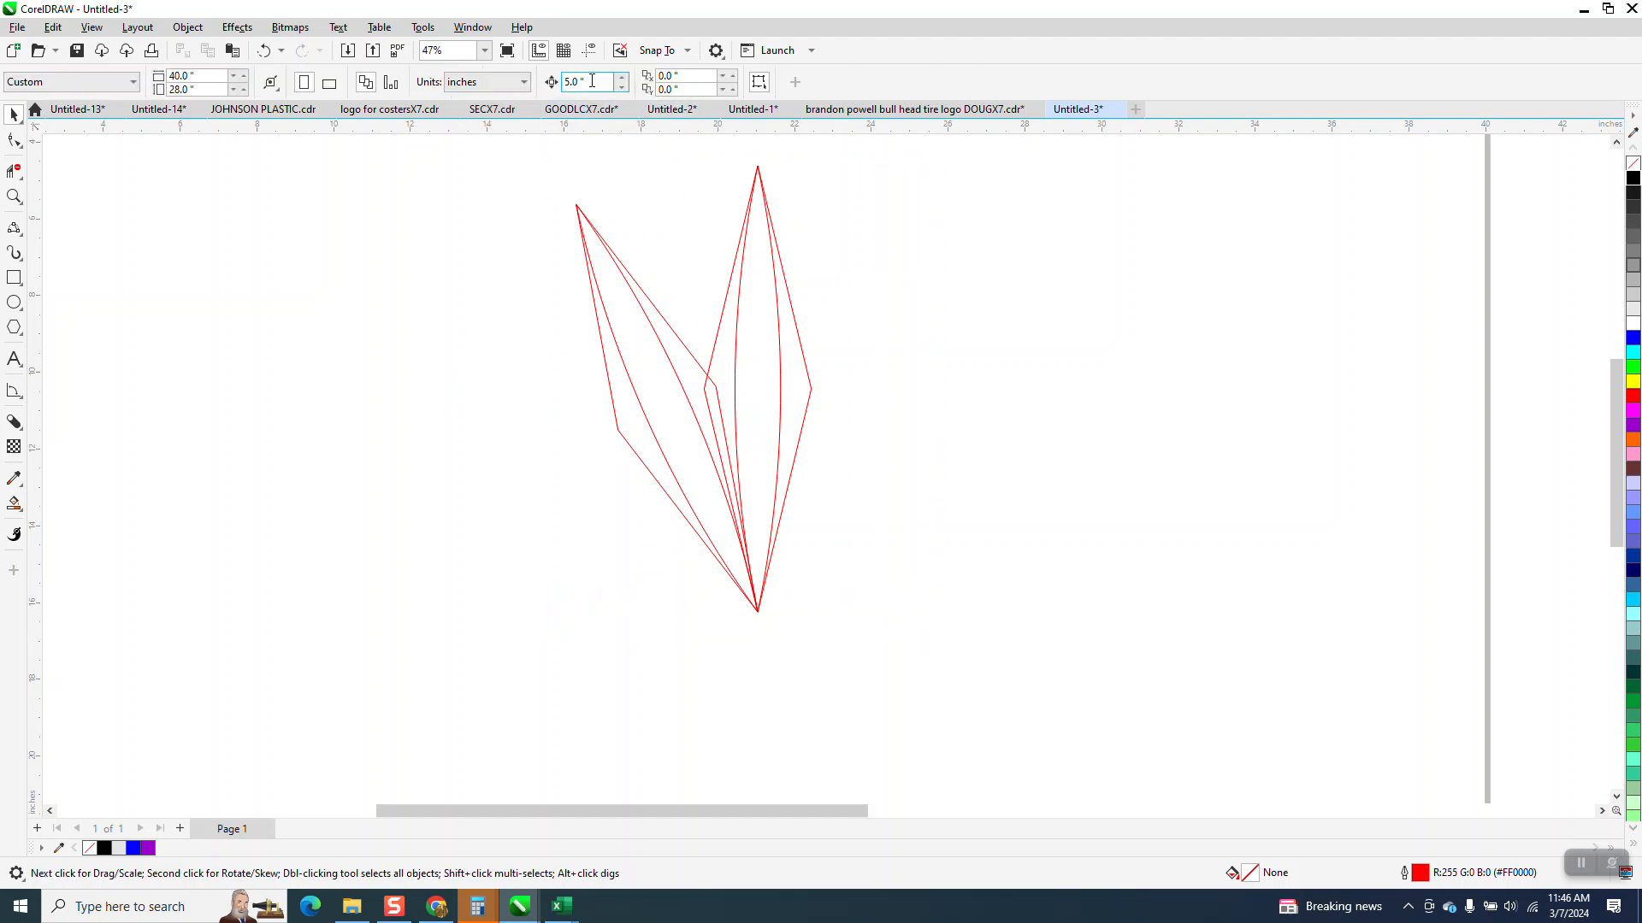
text(10)
key(Return)
- Smart Fill the upright diamond's visible left, centre and right regions in black without outline, nudging each piece 10 inches right
click(13, 504)
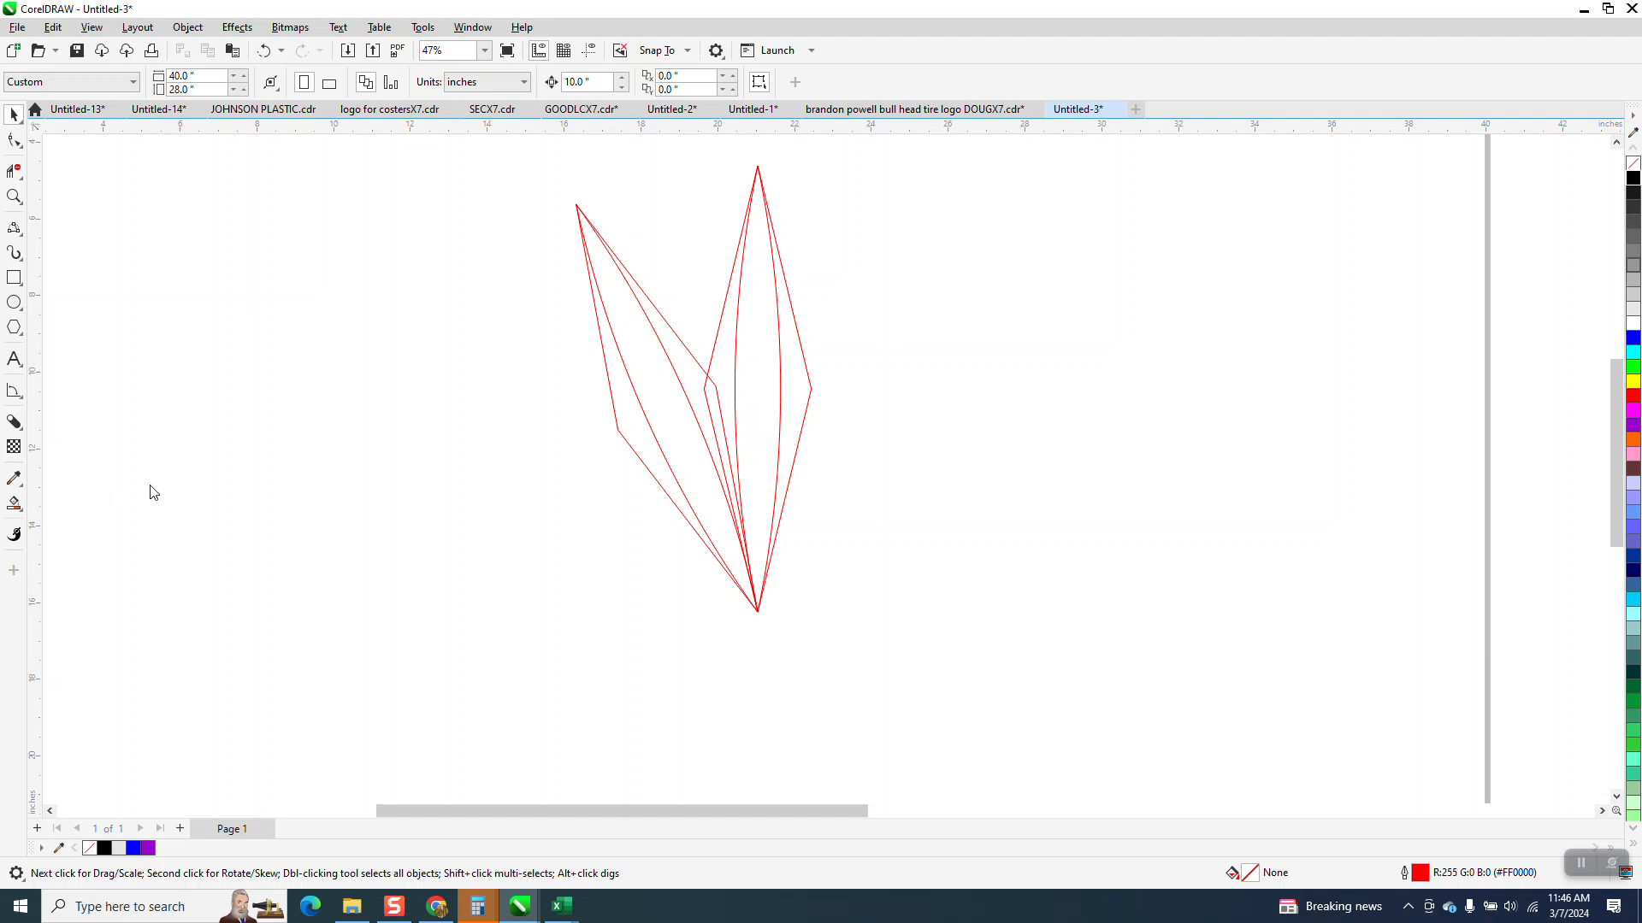
click(725, 362)
key(Right)
click(760, 356)
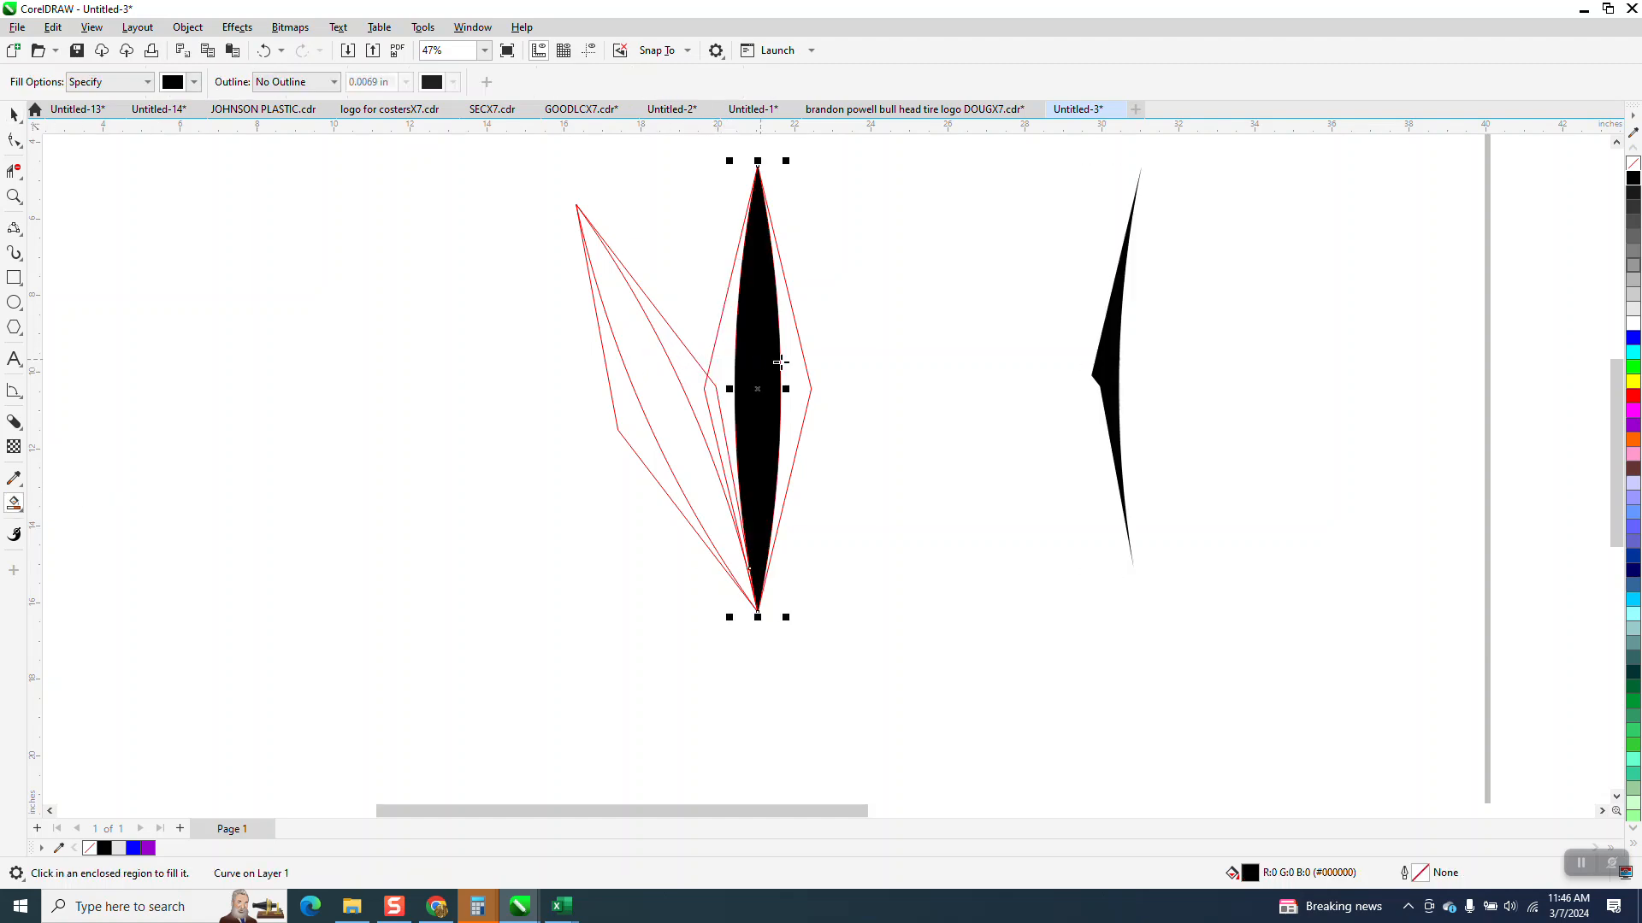
key(Right)
scroll(827, 570, down, 2)
- Delete both red outline groups and nudge the three black pieces 10 inches left into their place
key(space)
drag(598, 311, 850, 670)
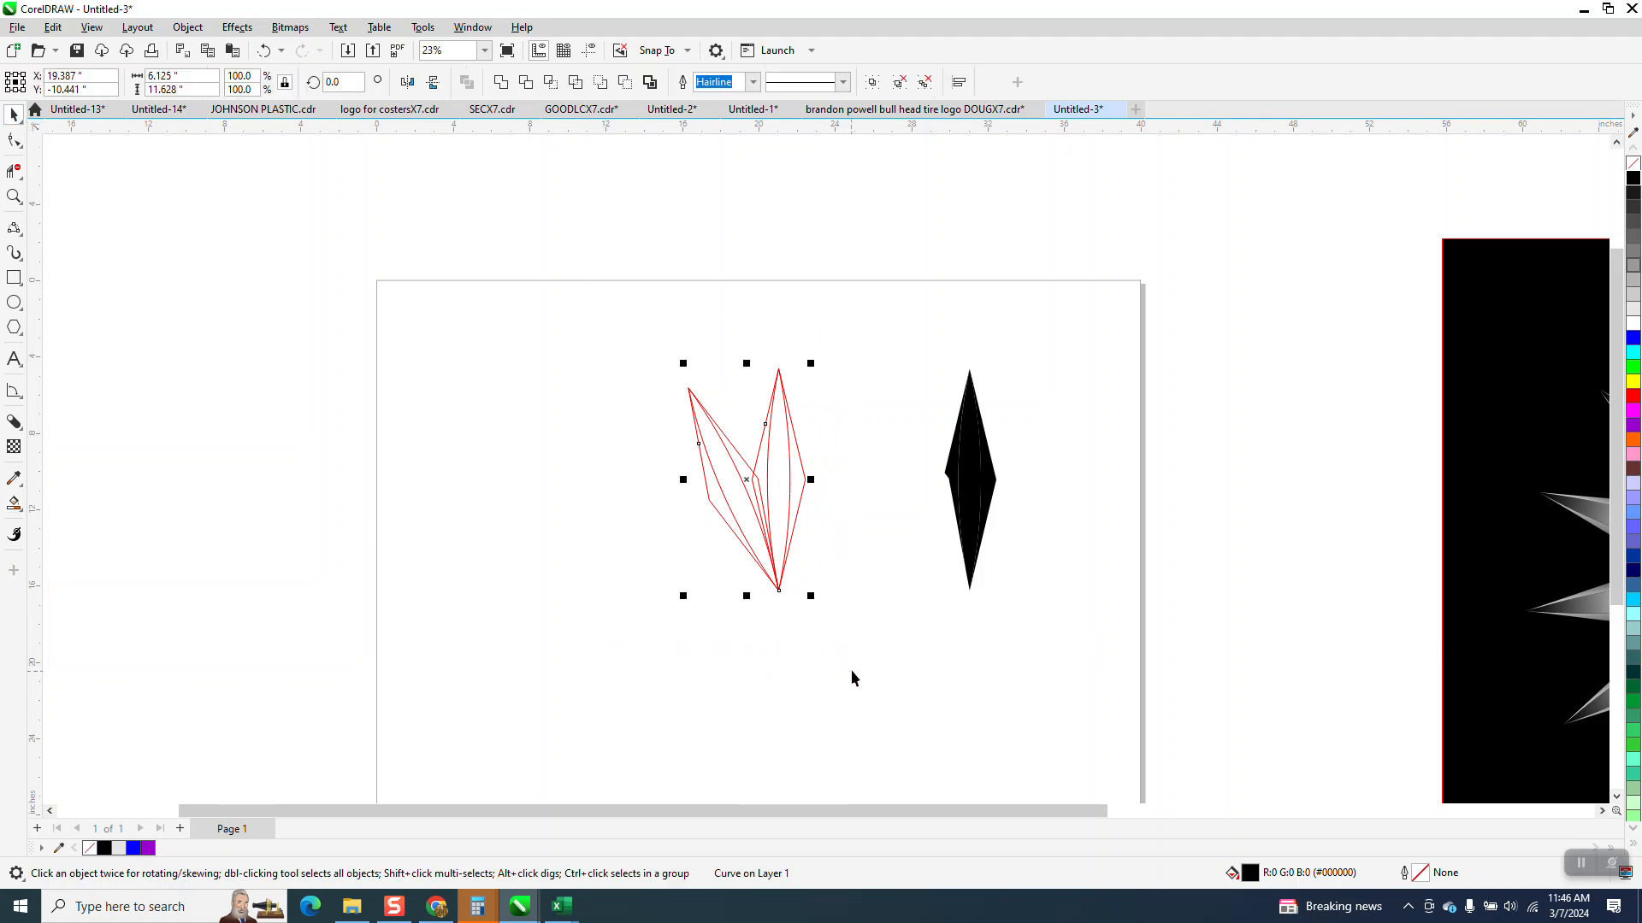
key(Delete)
drag(1013, 598, 1014, 601)
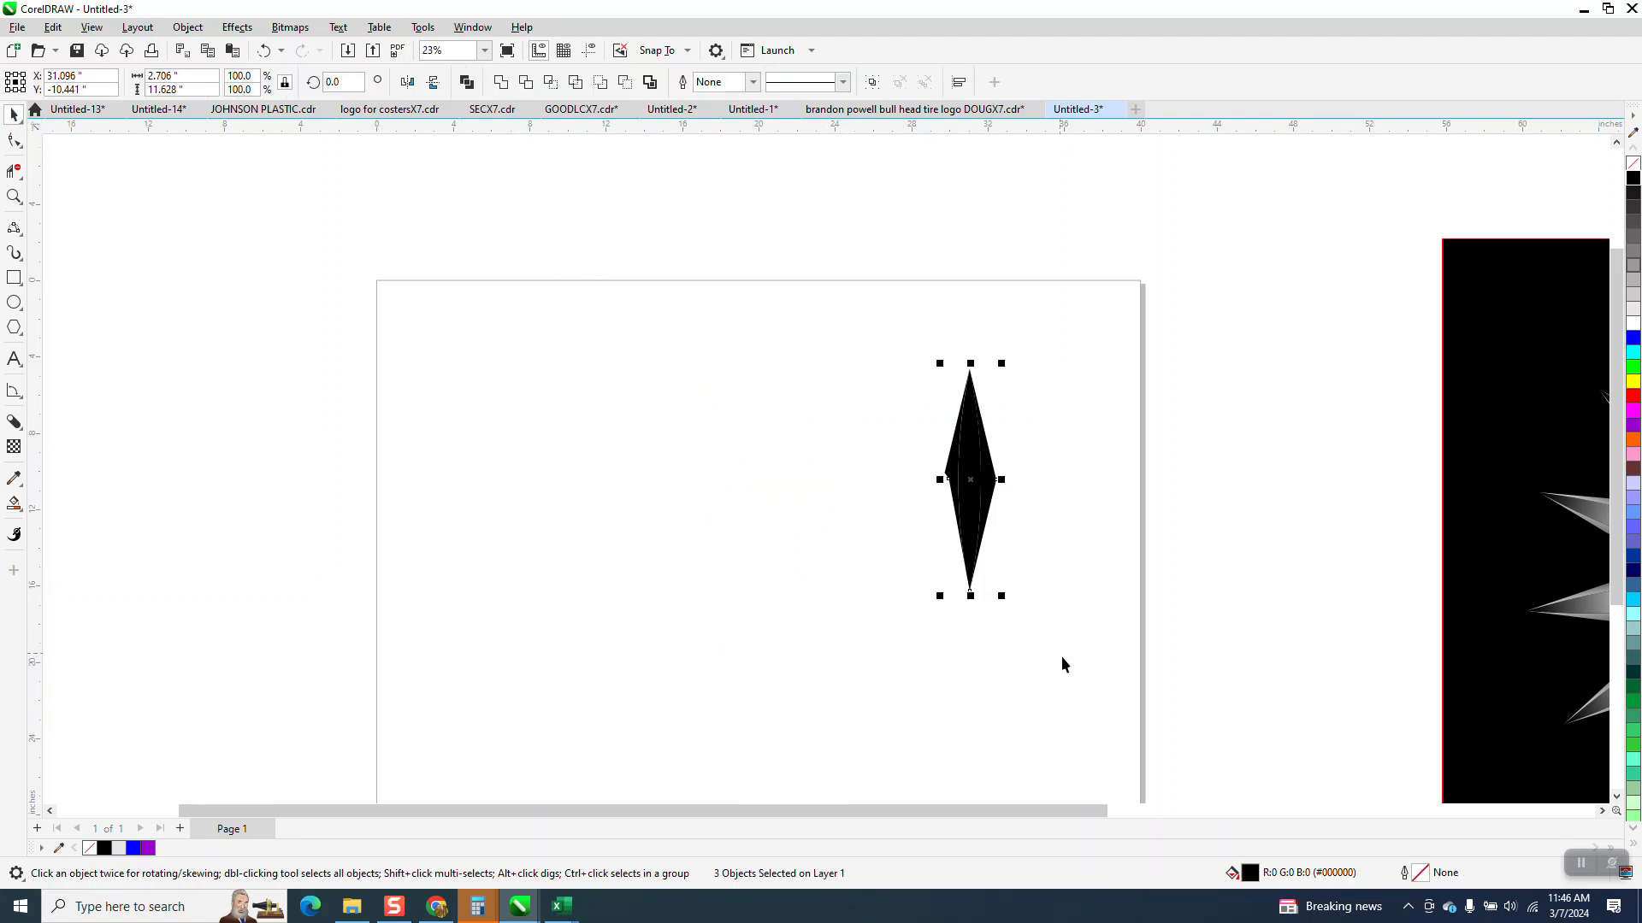
key(Left)
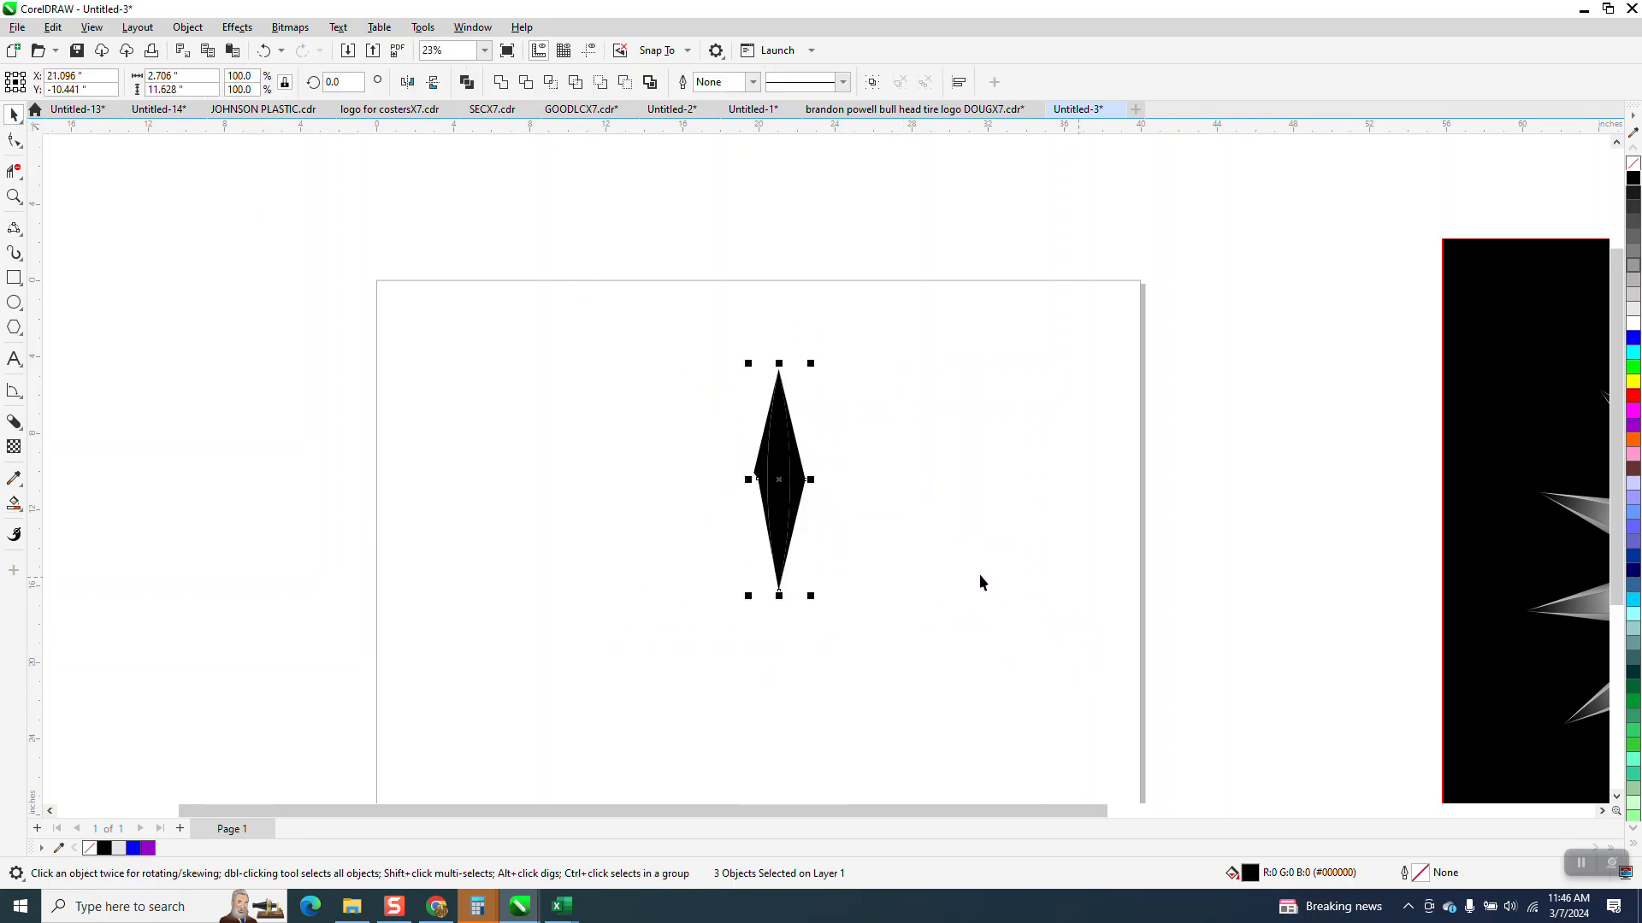
click(15, 198)
right_click(749, 415)
drag(711, 356, 855, 606)
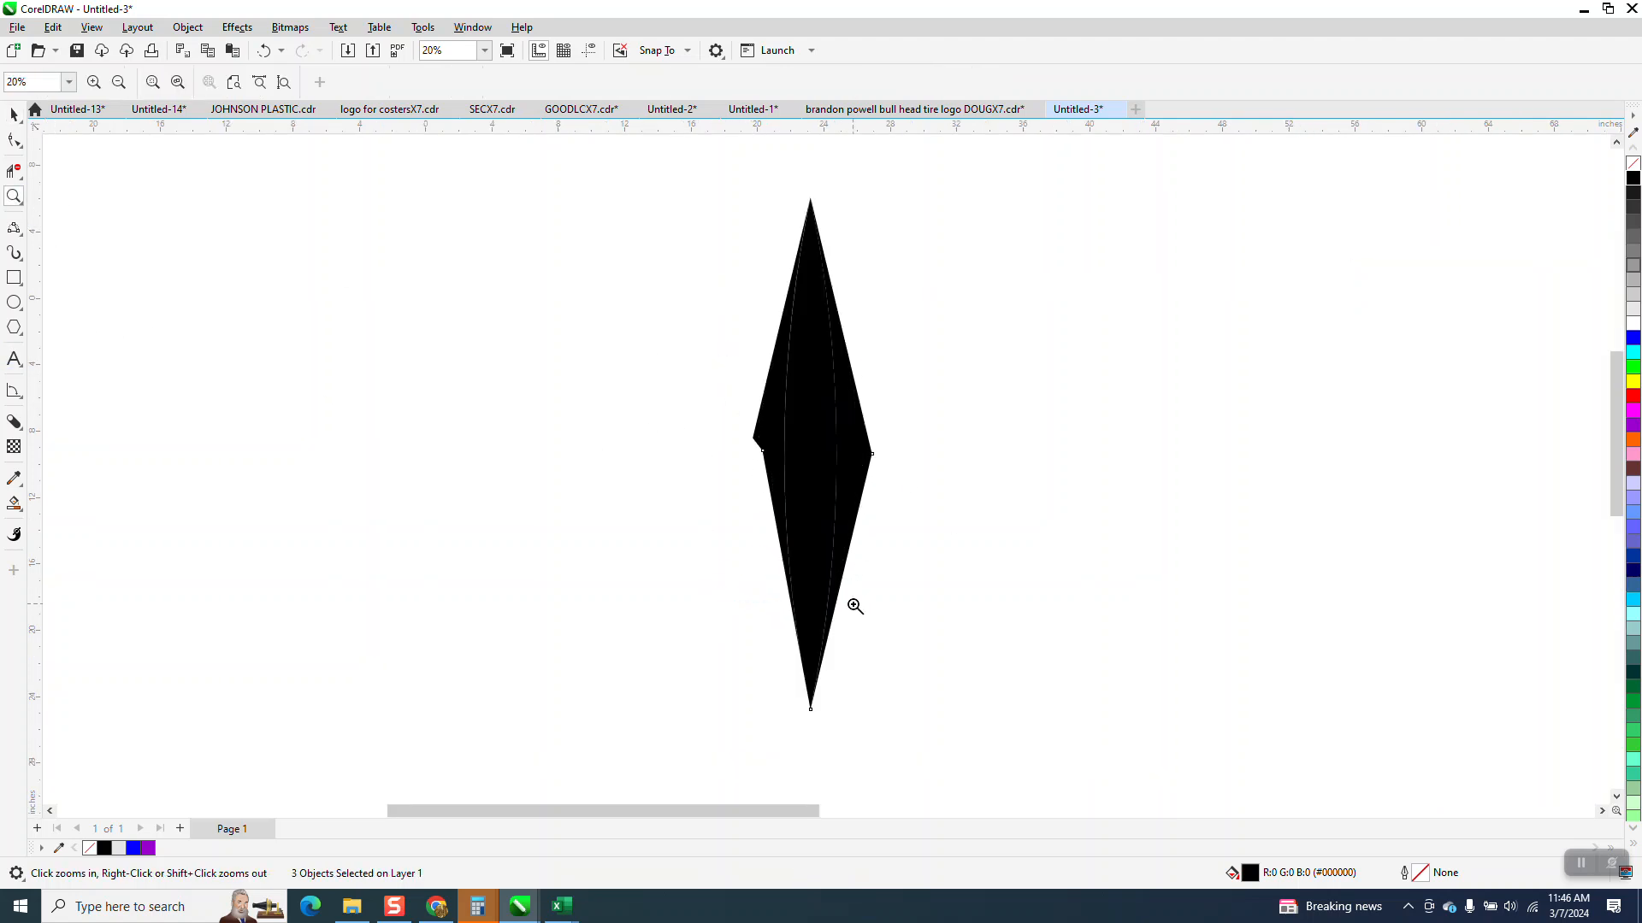
click(14, 114)
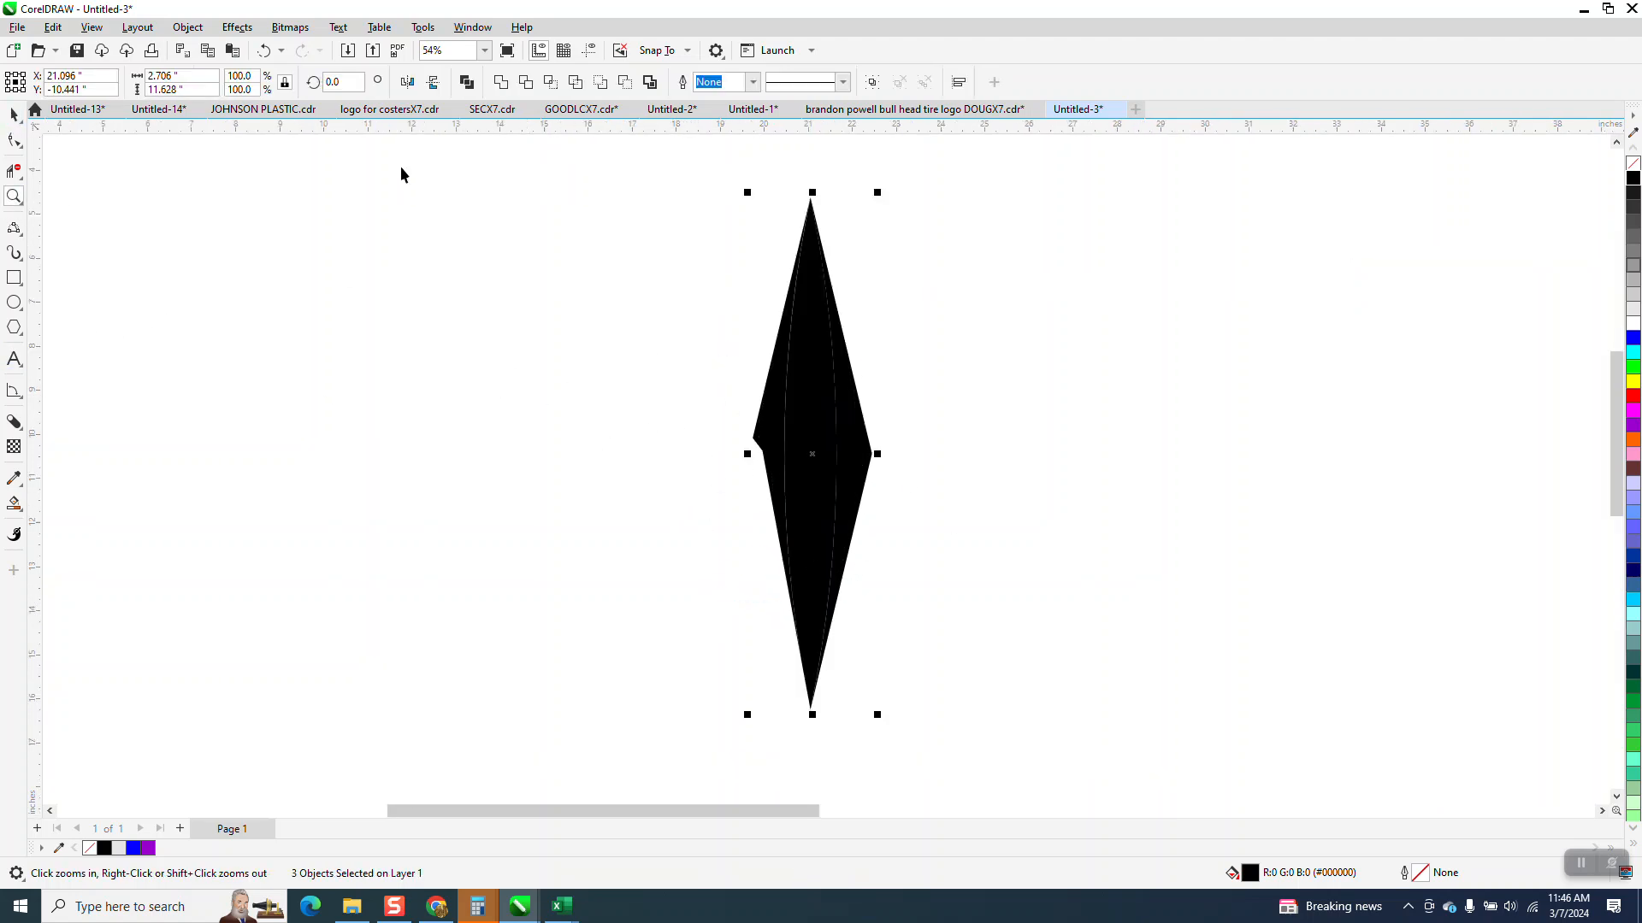
click(13, 197)
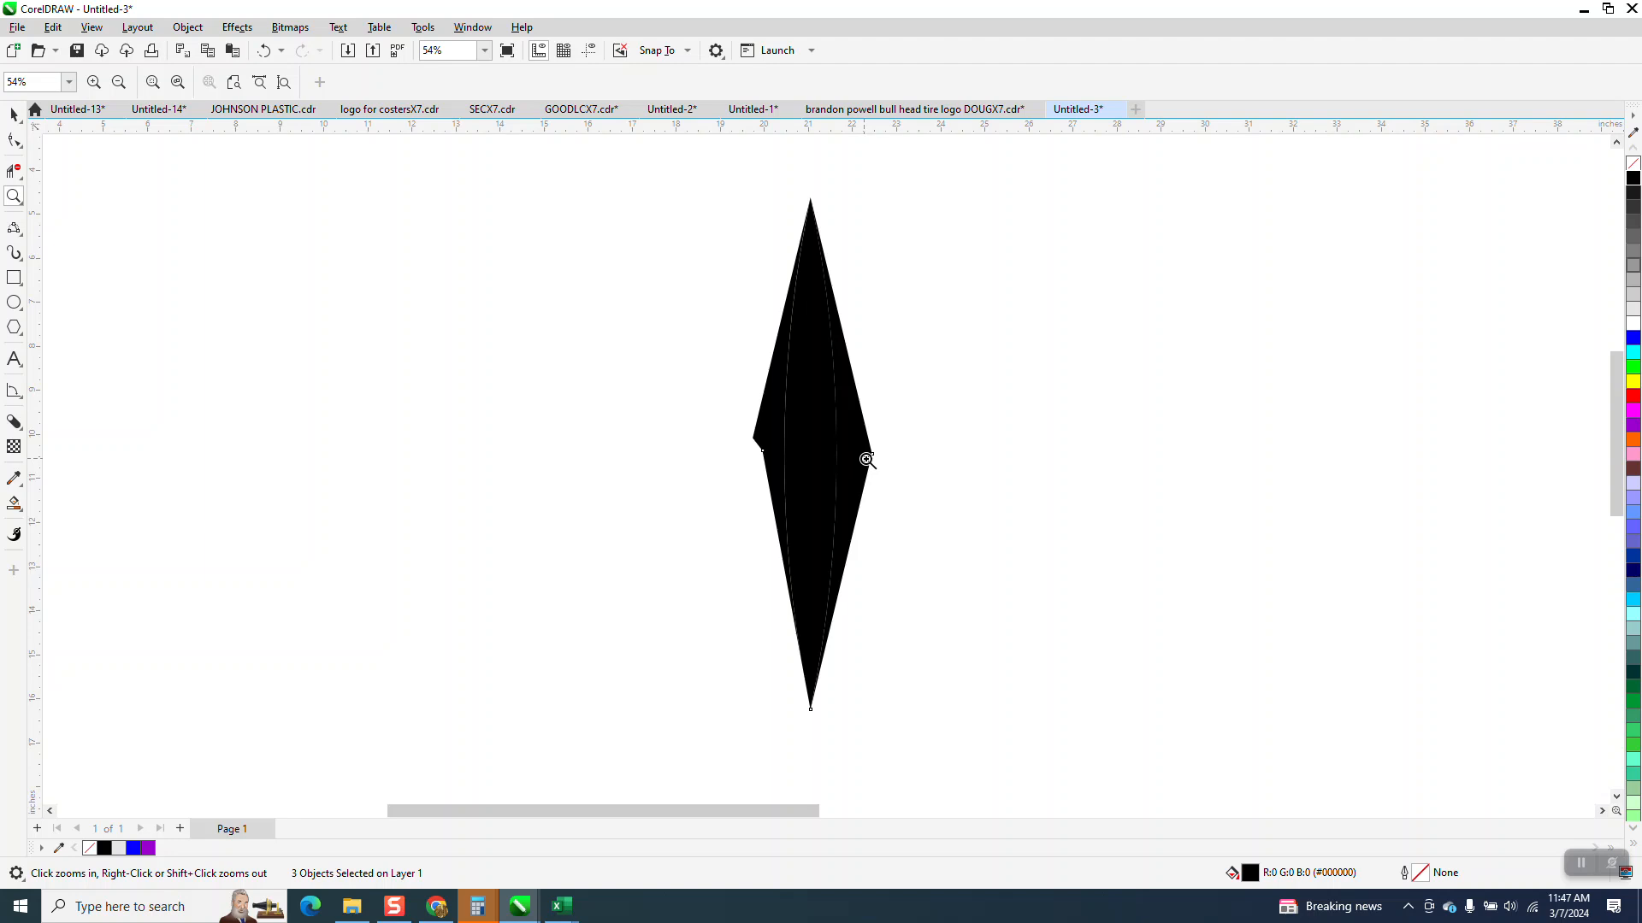
drag(652, 315, 1142, 714)
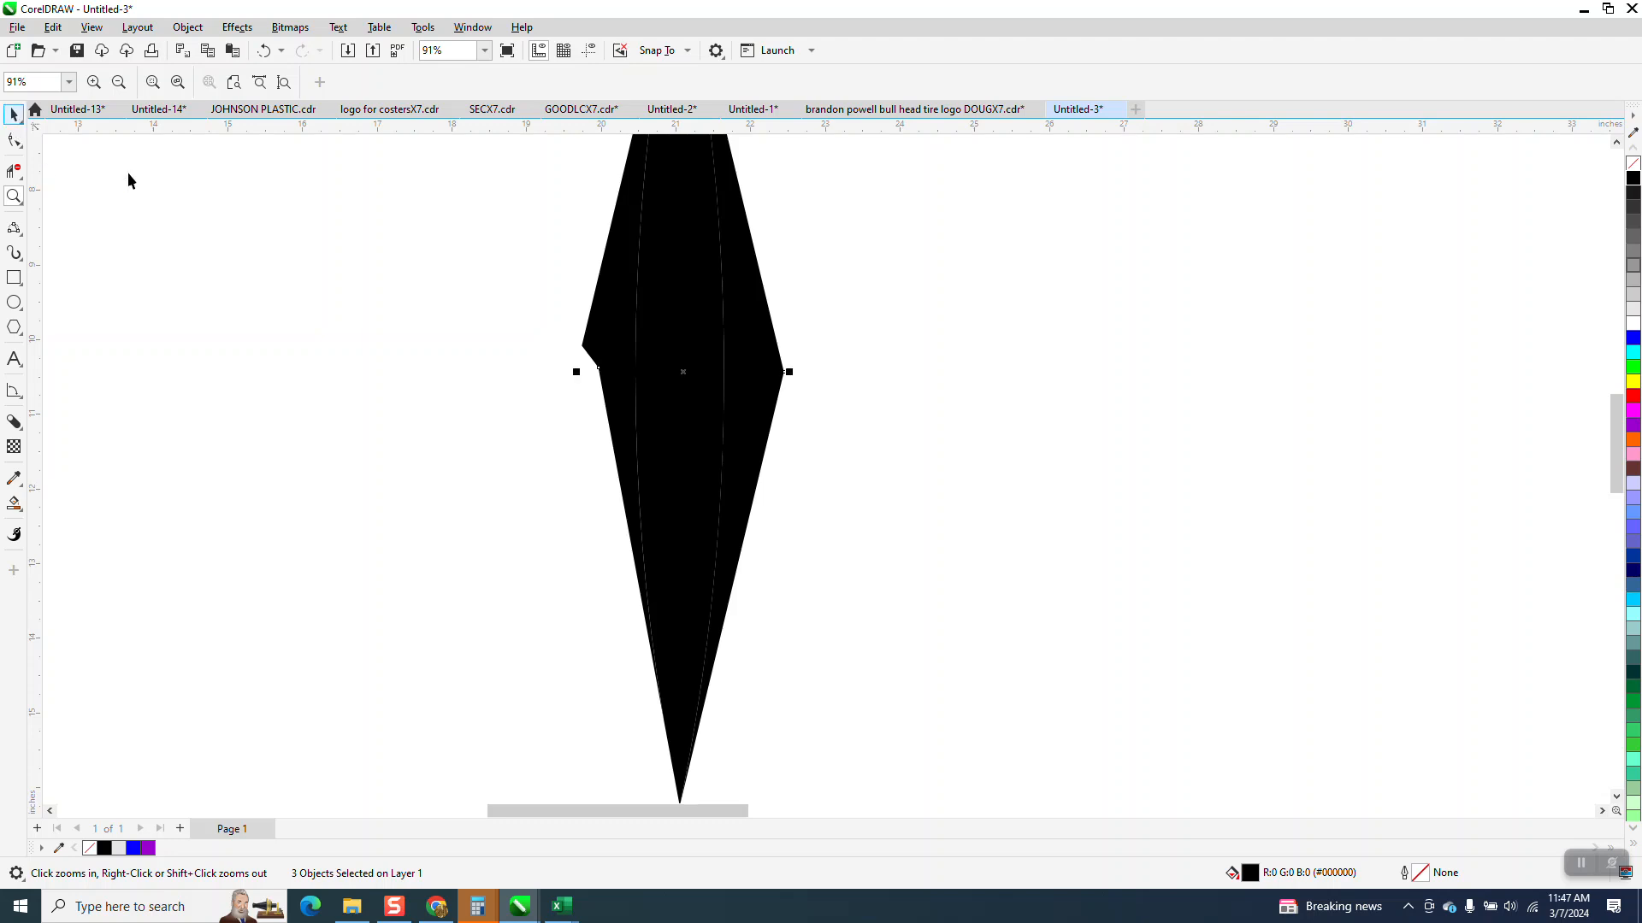
- Apply a linear fountain fill to the diamond's left piece, running horizontally outward from its inner edge
click(571, 317)
click(595, 325)
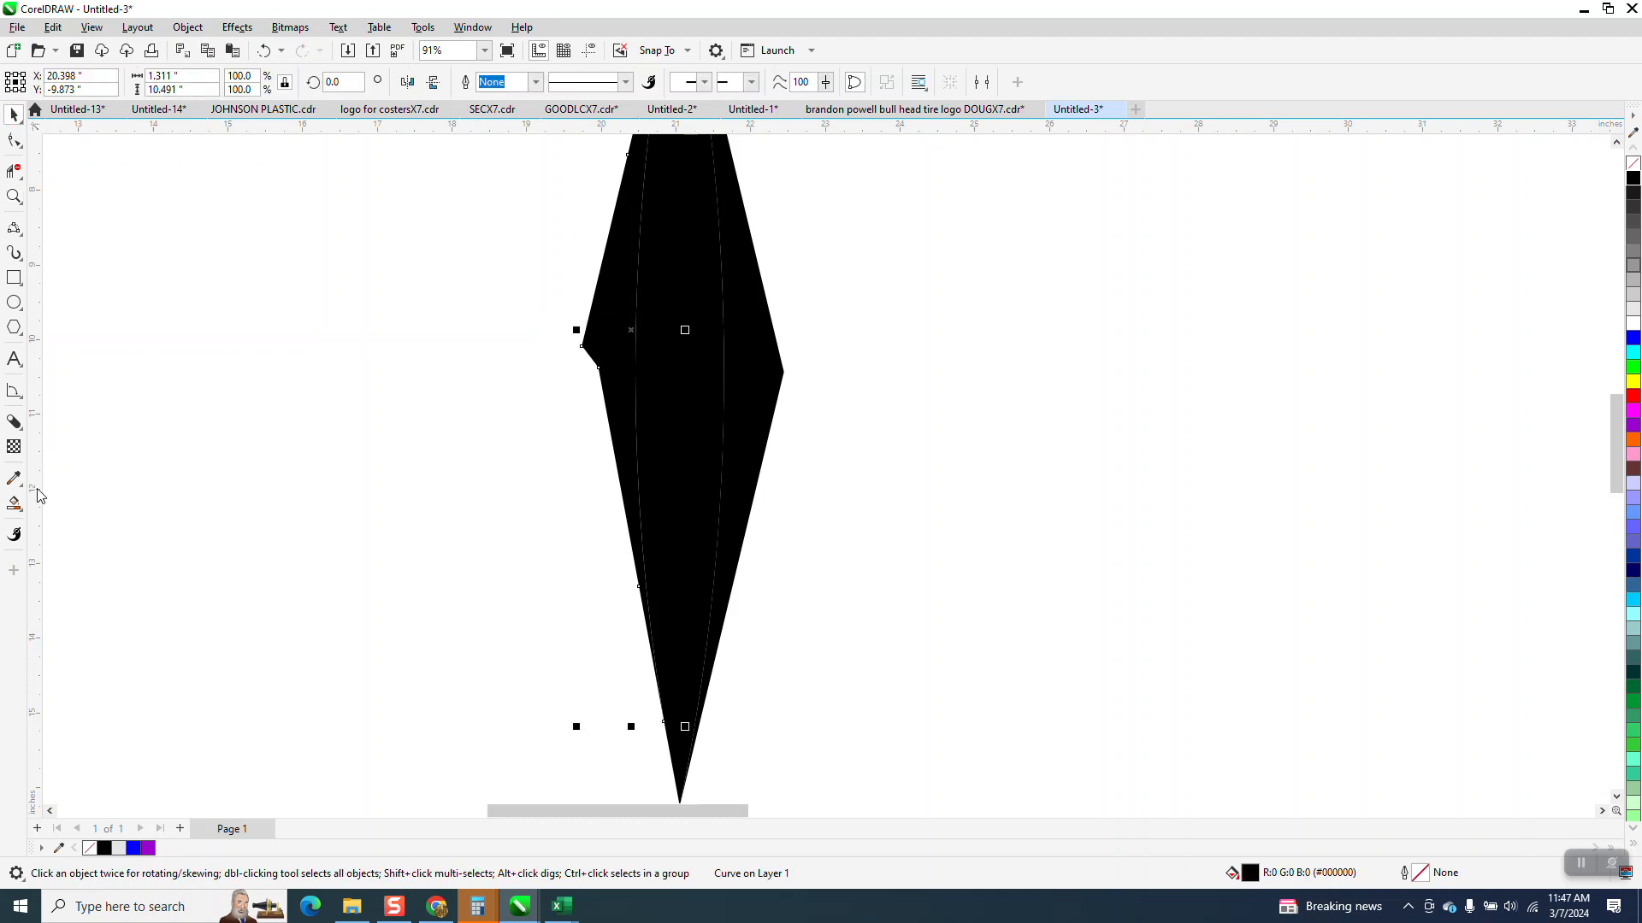
click(20, 509)
click(58, 506)
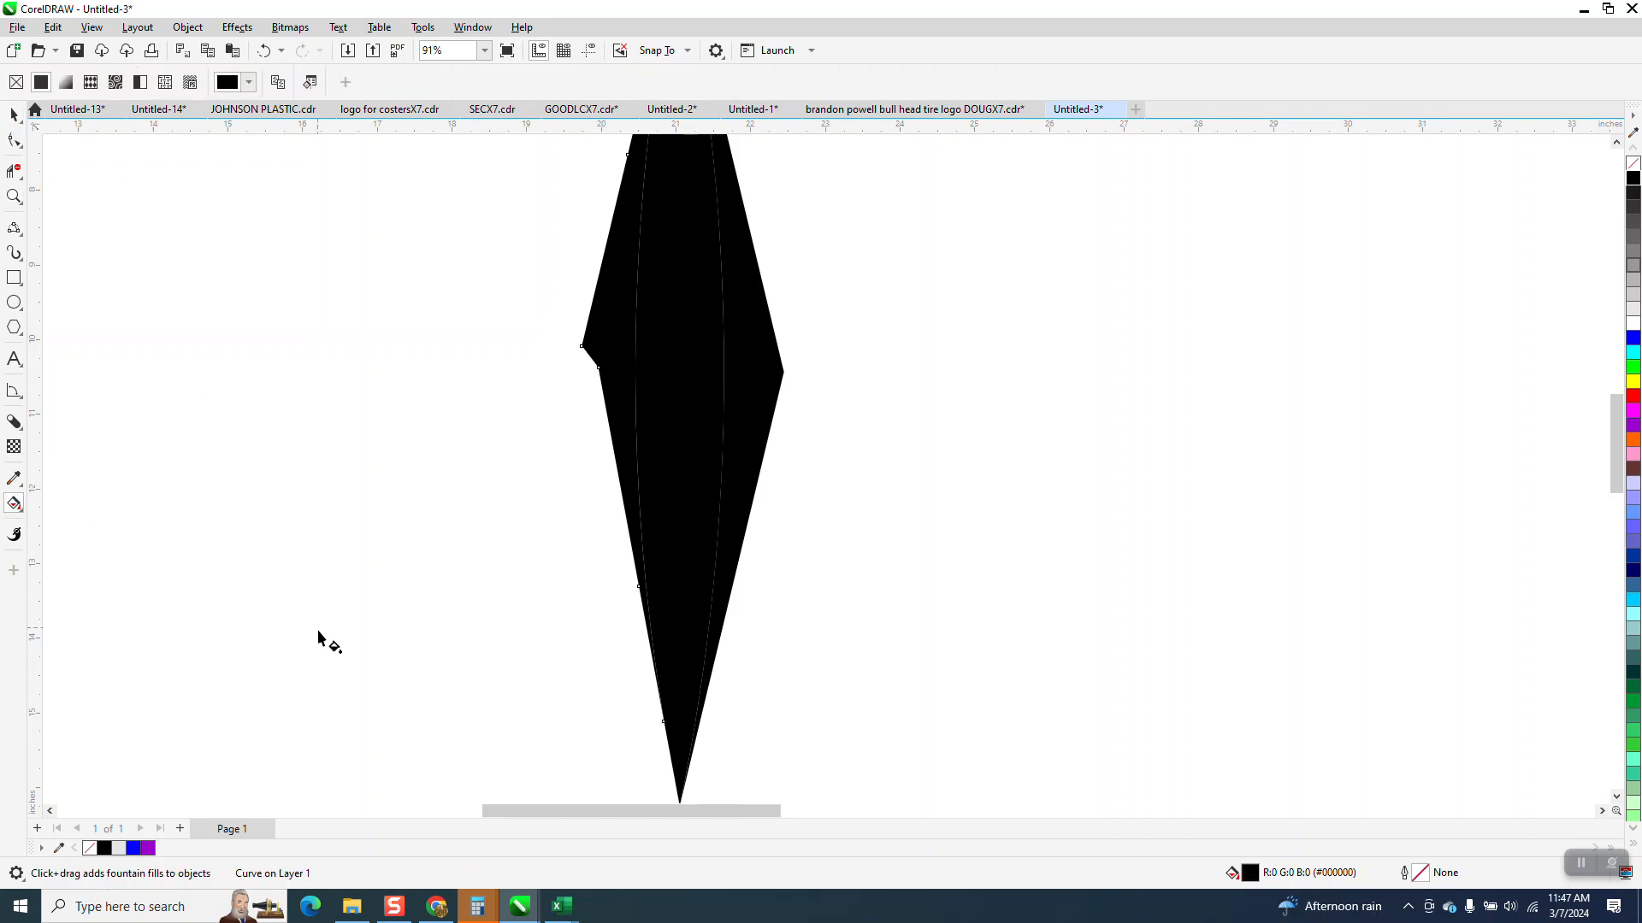
scroll(411, 630, down, 6)
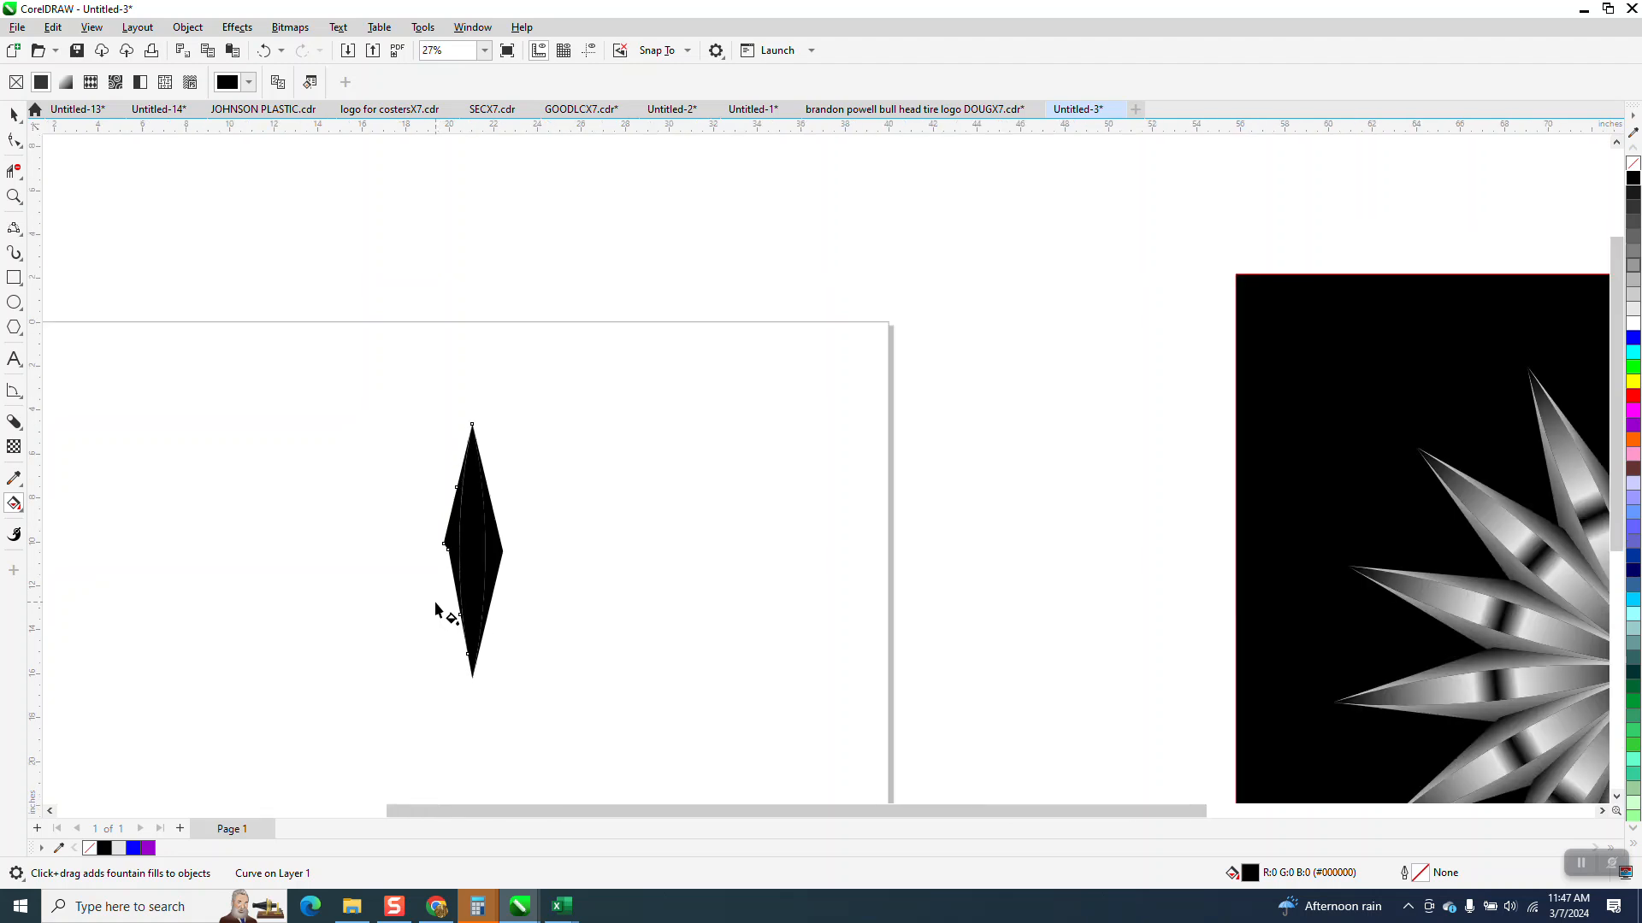
drag(461, 548, 367, 544)
- Colour the left piece's gradient white at the inner end and black at the outer end, and deselect it
click(14, 195)
drag(349, 470, 766, 736)
click(13, 505)
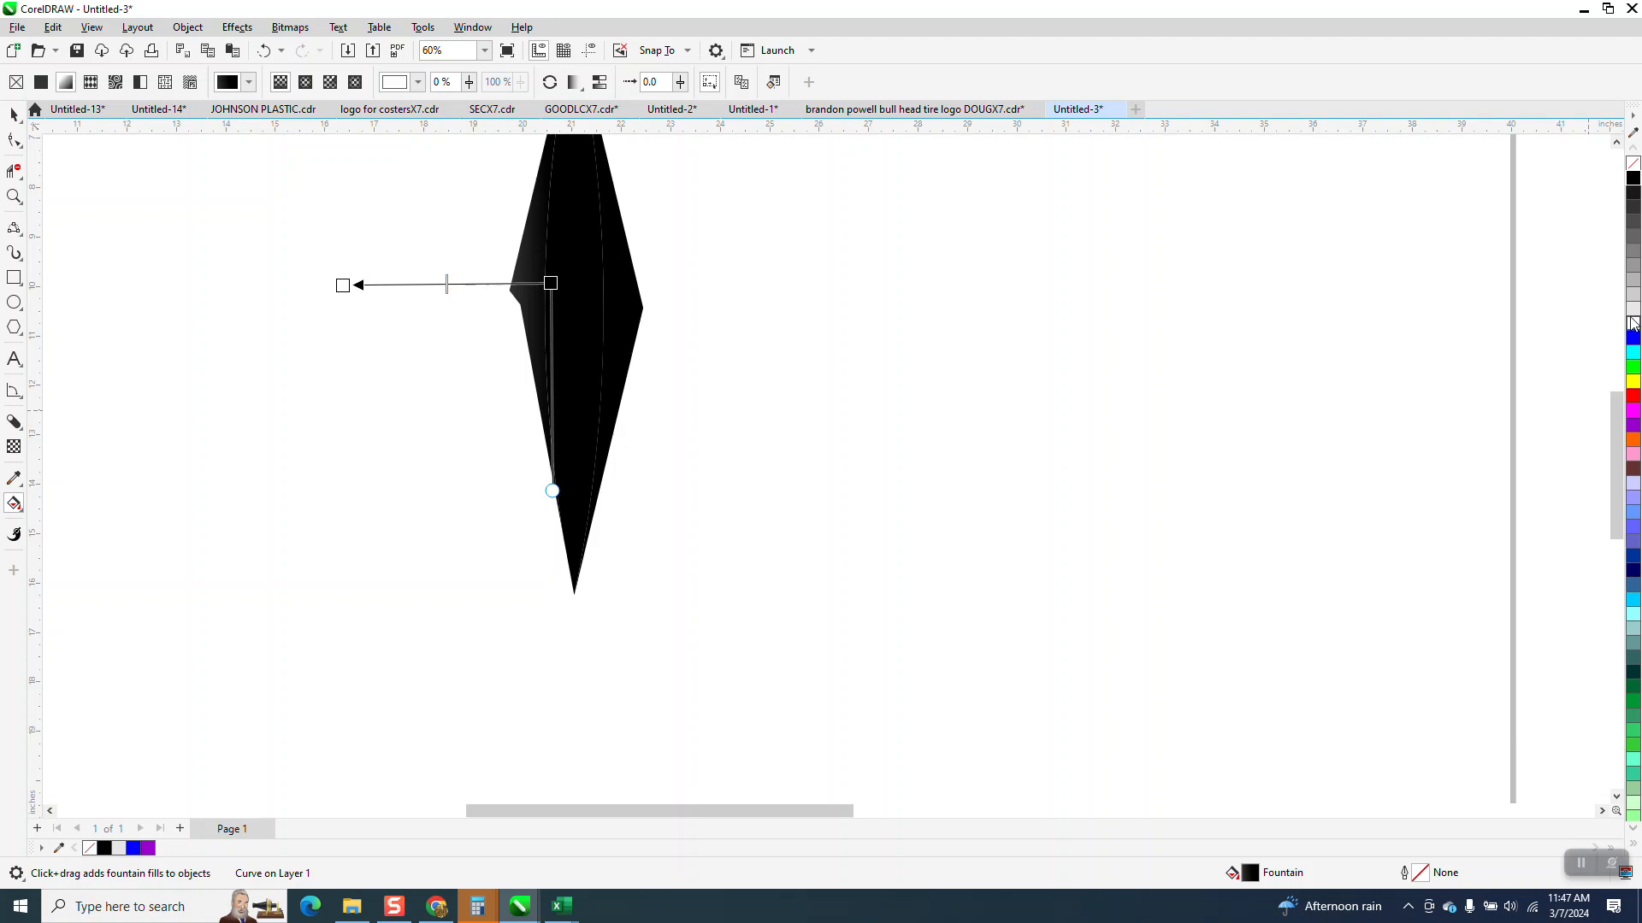
drag(1297, 312, 552, 283)
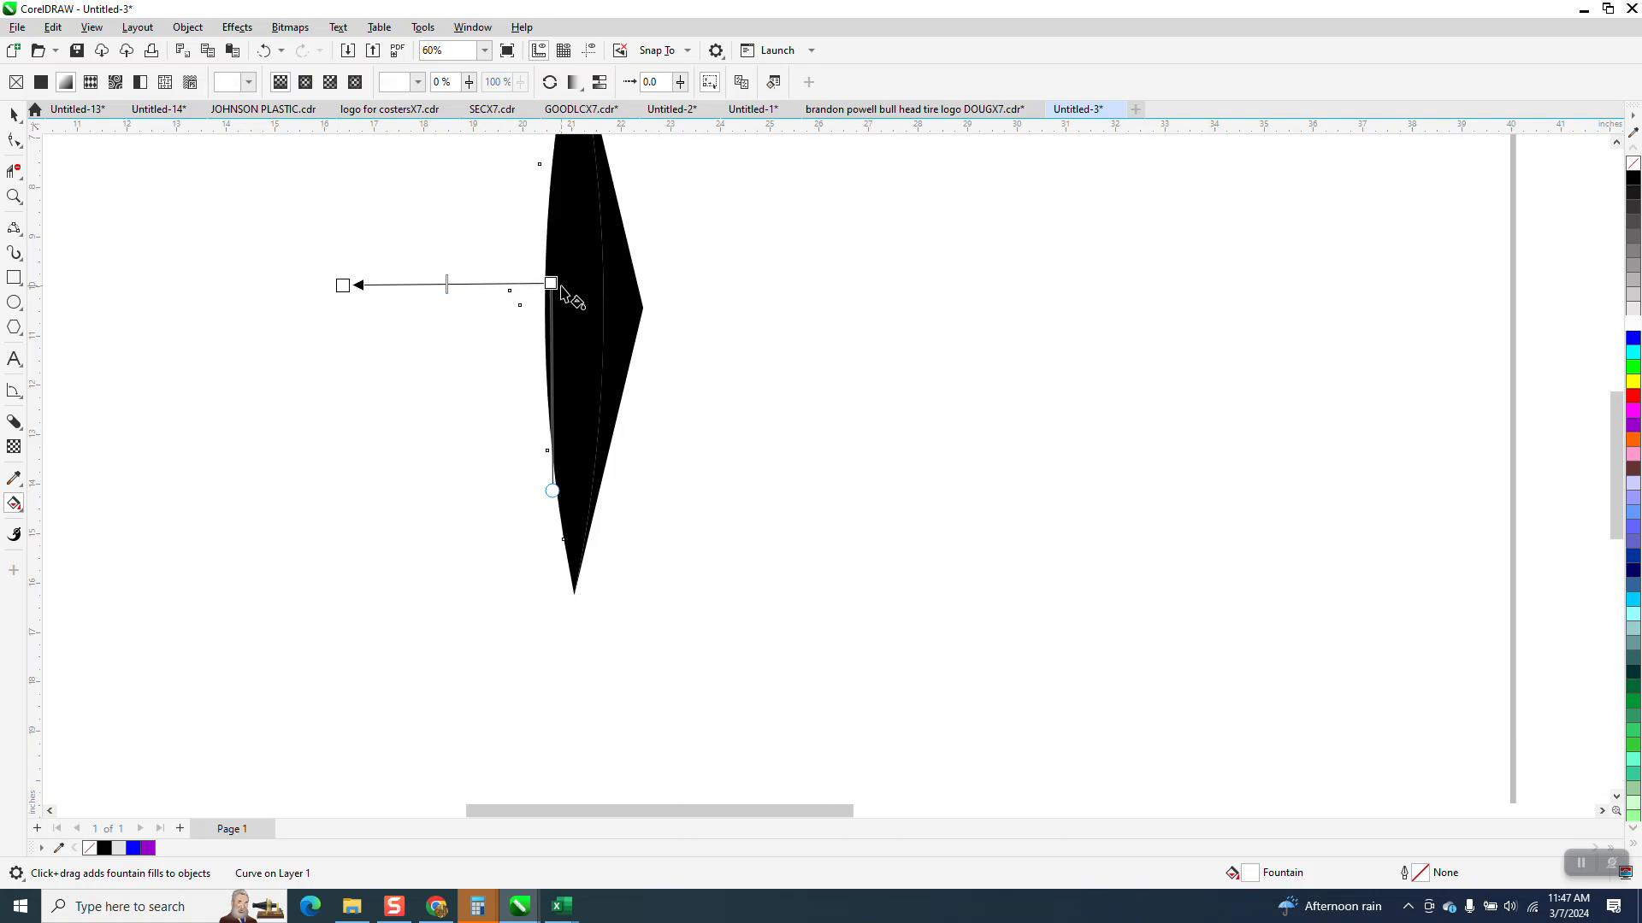
drag(1633, 178, 485, 284)
click(13, 114)
click(756, 367)
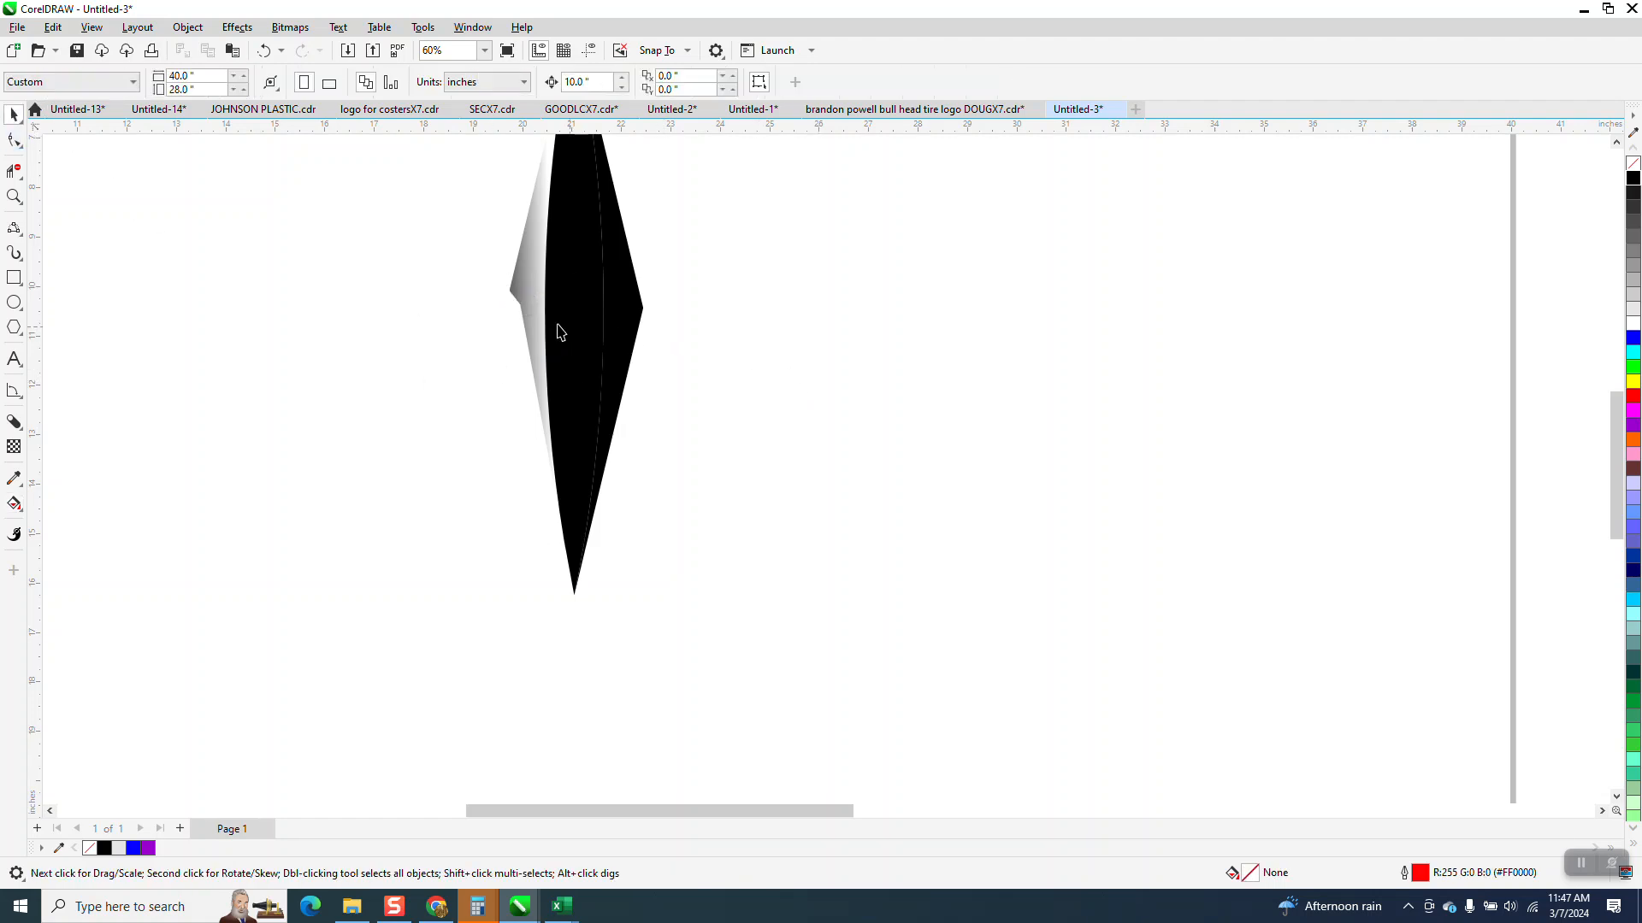
- Tighten the left piece's gradient so black starts just outside its outer corner and white lies near the diamond's centre line
click(523, 291)
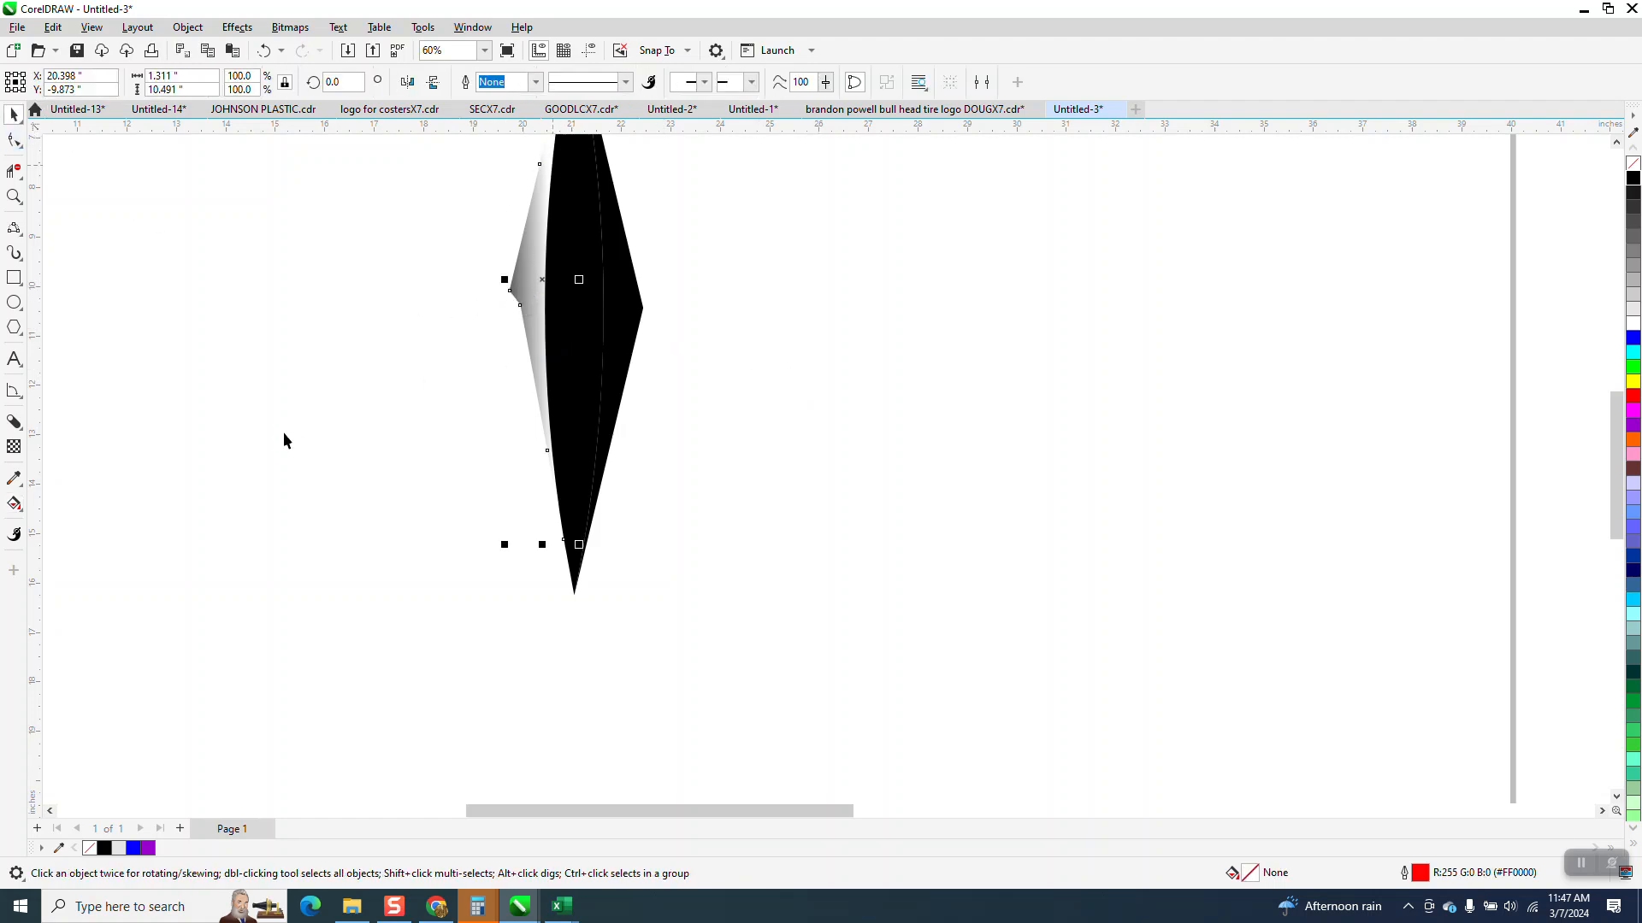
click(25, 517)
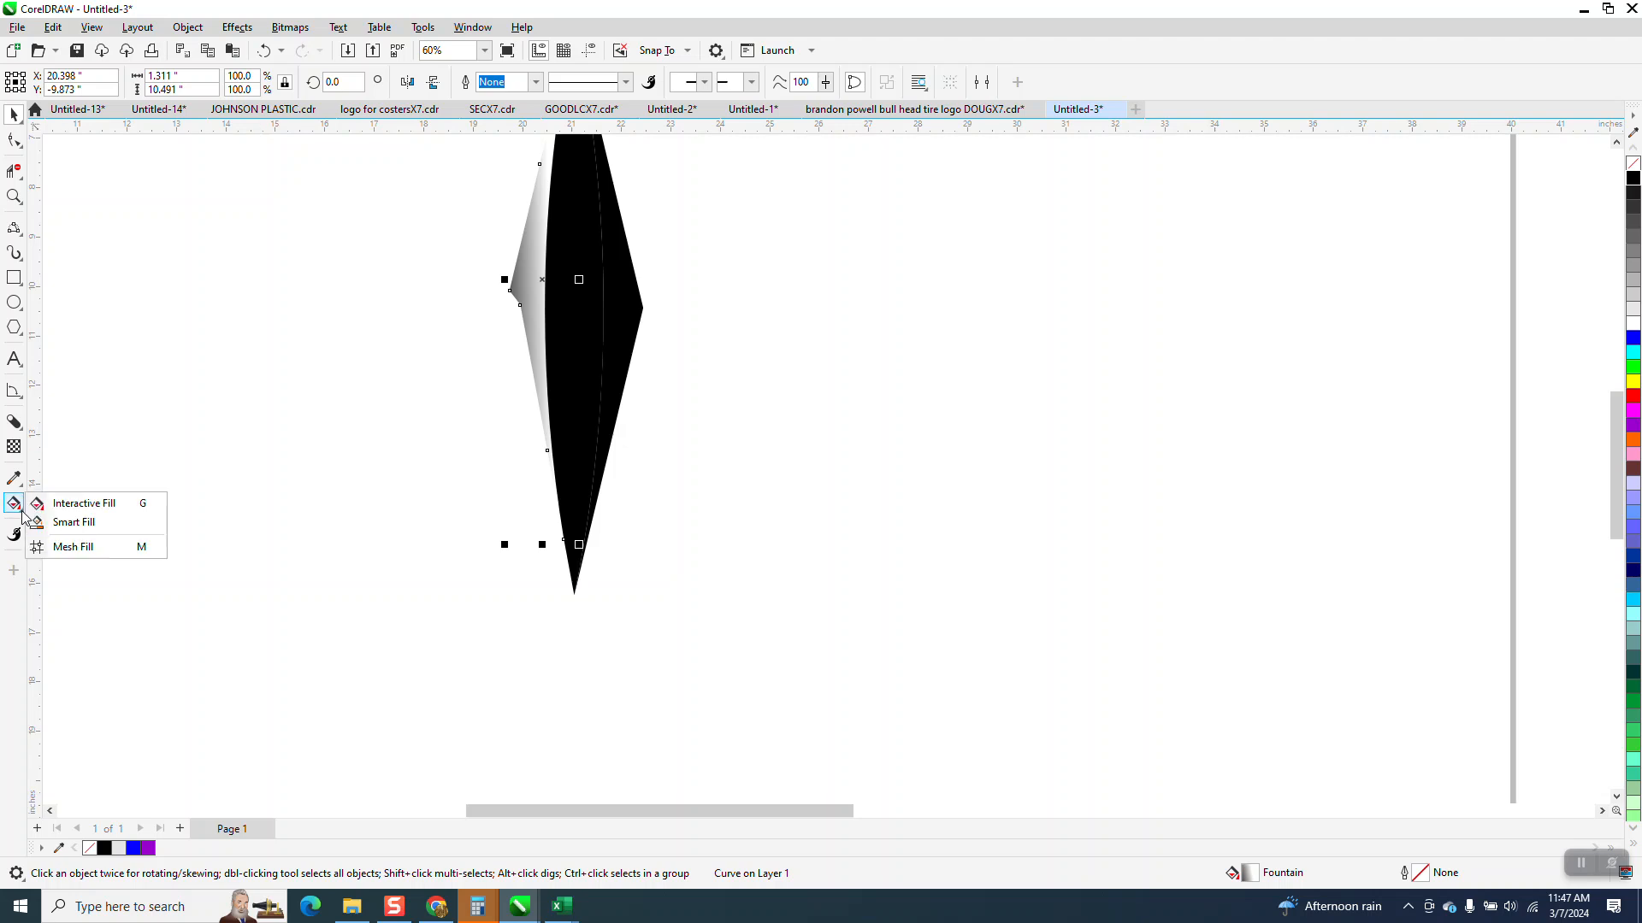
click(68, 503)
drag(486, 284, 493, 287)
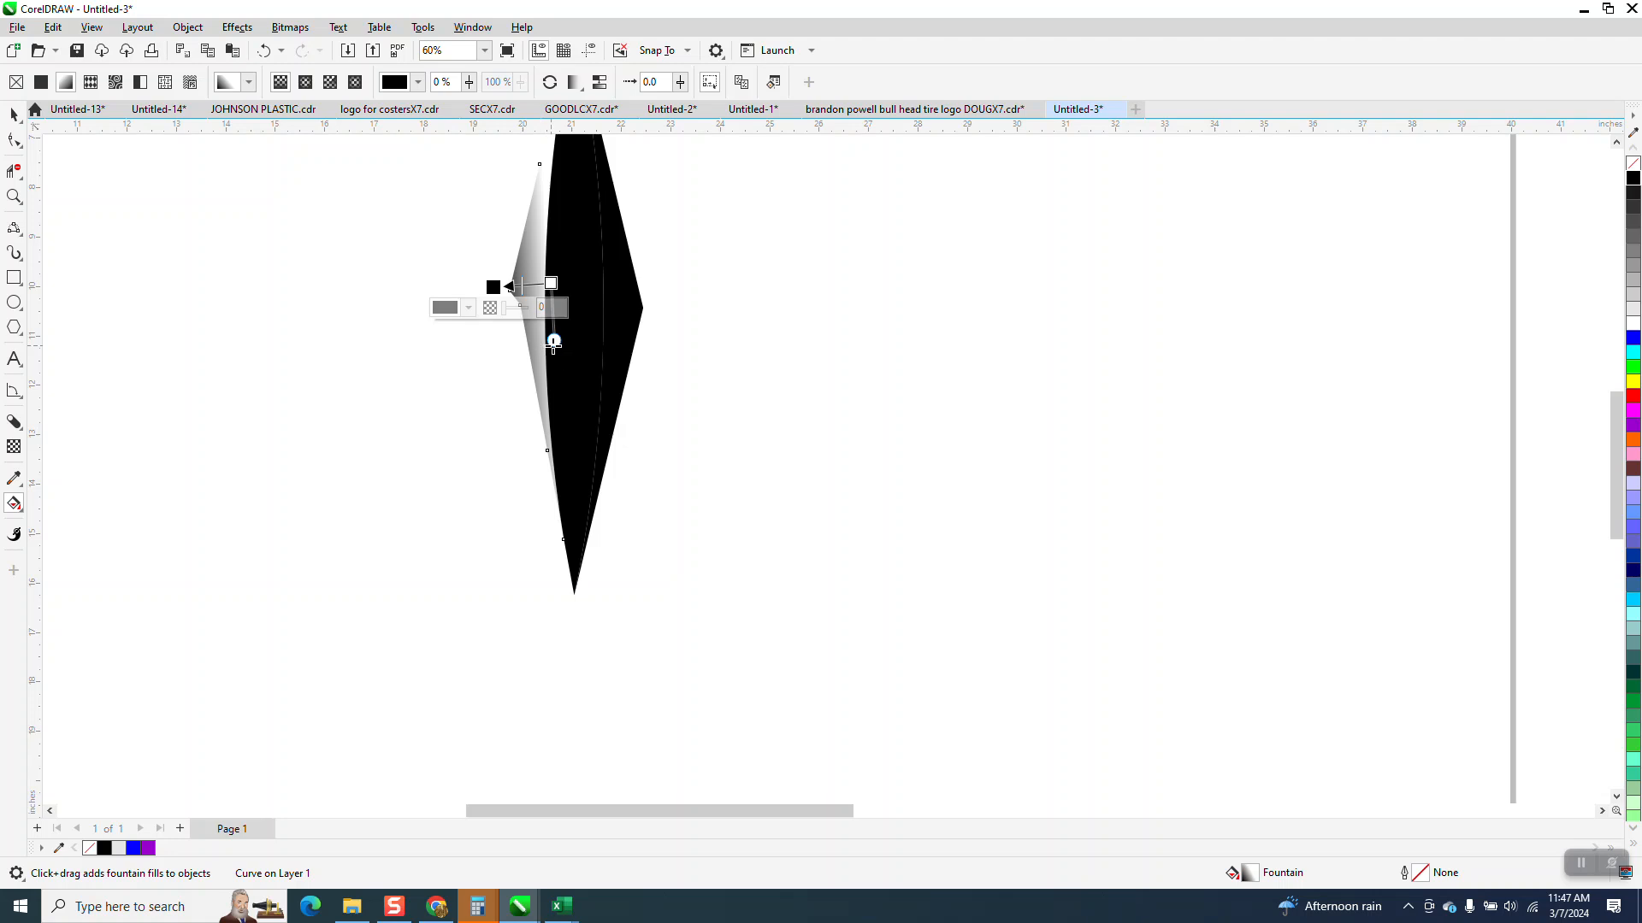
mouse_move(554, 341)
mouse_down()
mouse_move(521, 364)
mouse_move(547, 374)
mouse_up()
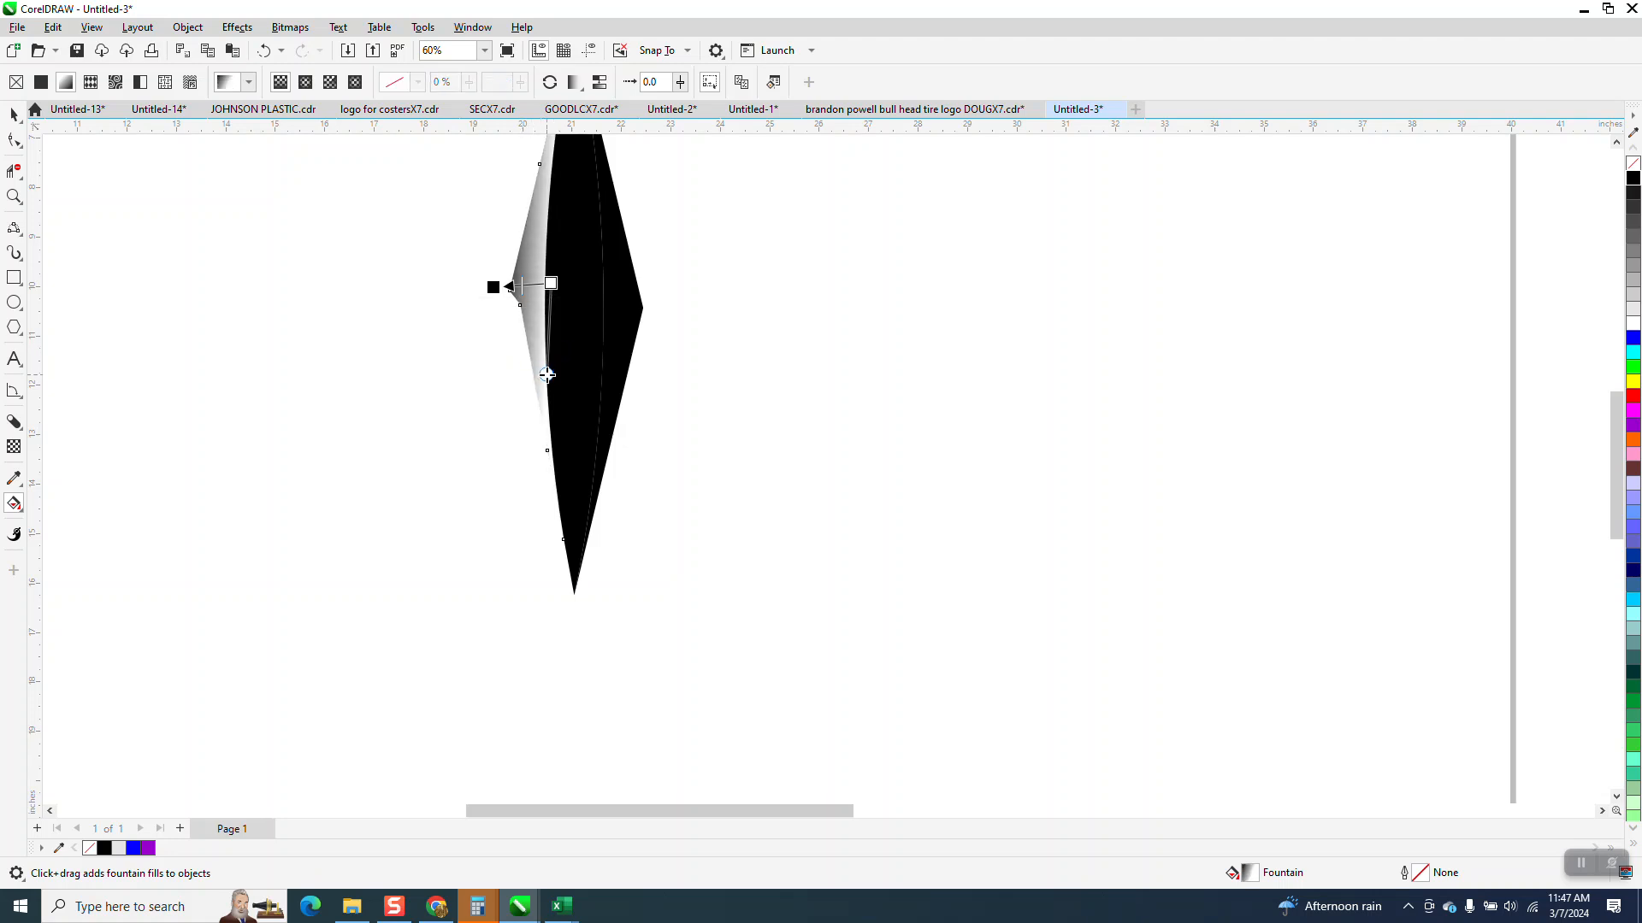
mouse_move(550, 283)
mouse_down()
mouse_move(587, 282)
mouse_move(572, 284)
mouse_up()
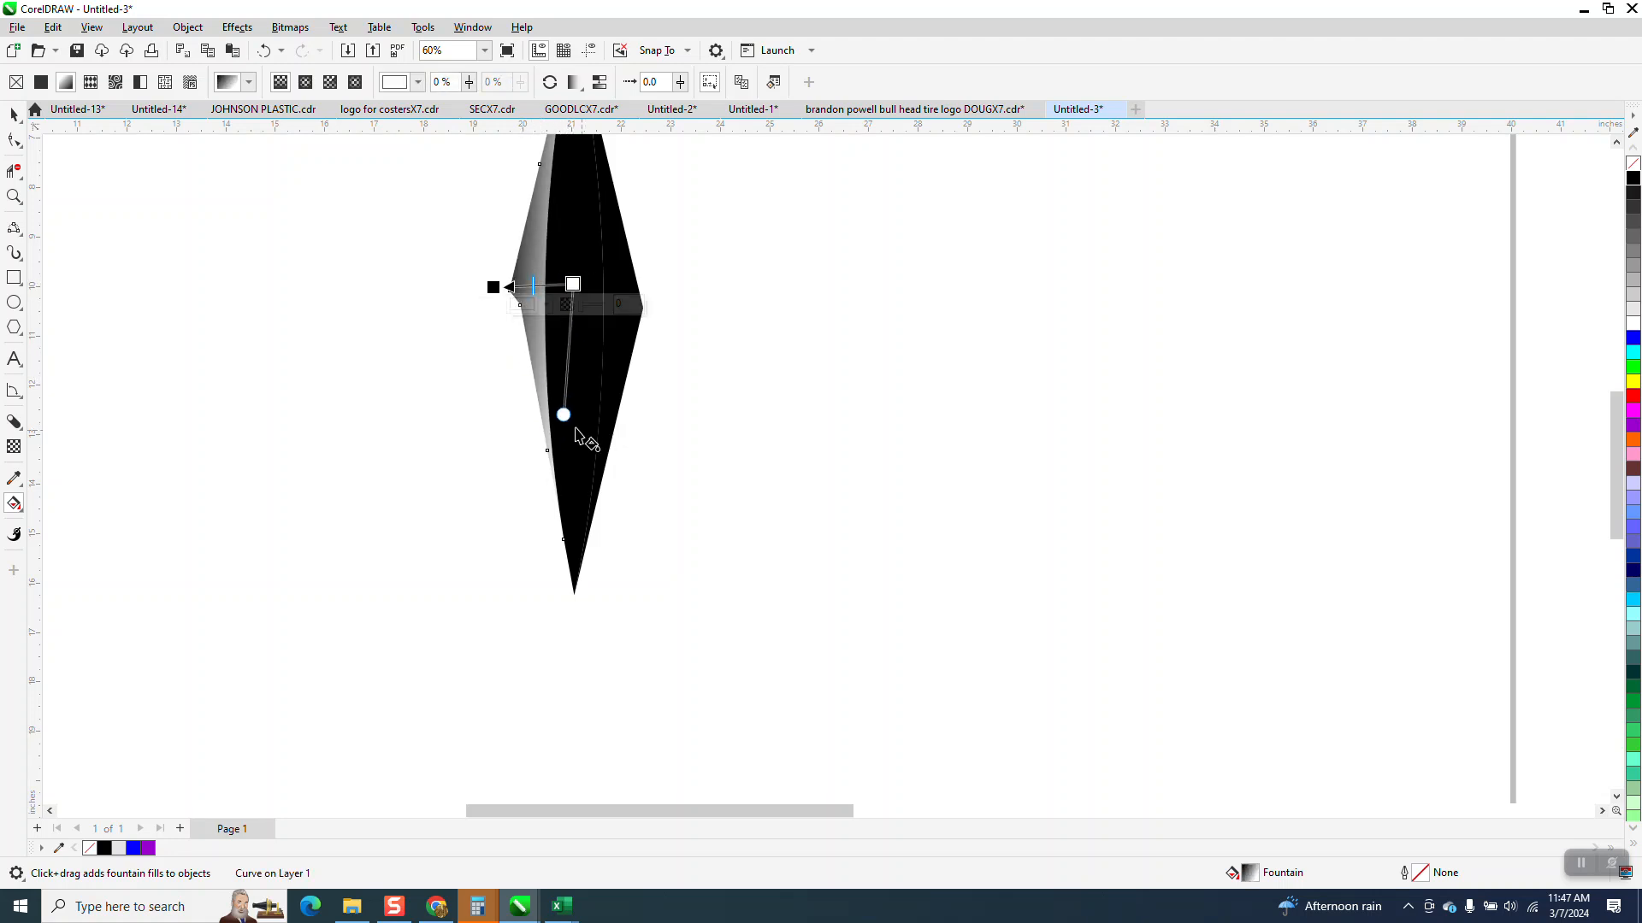
drag(566, 416, 570, 417)
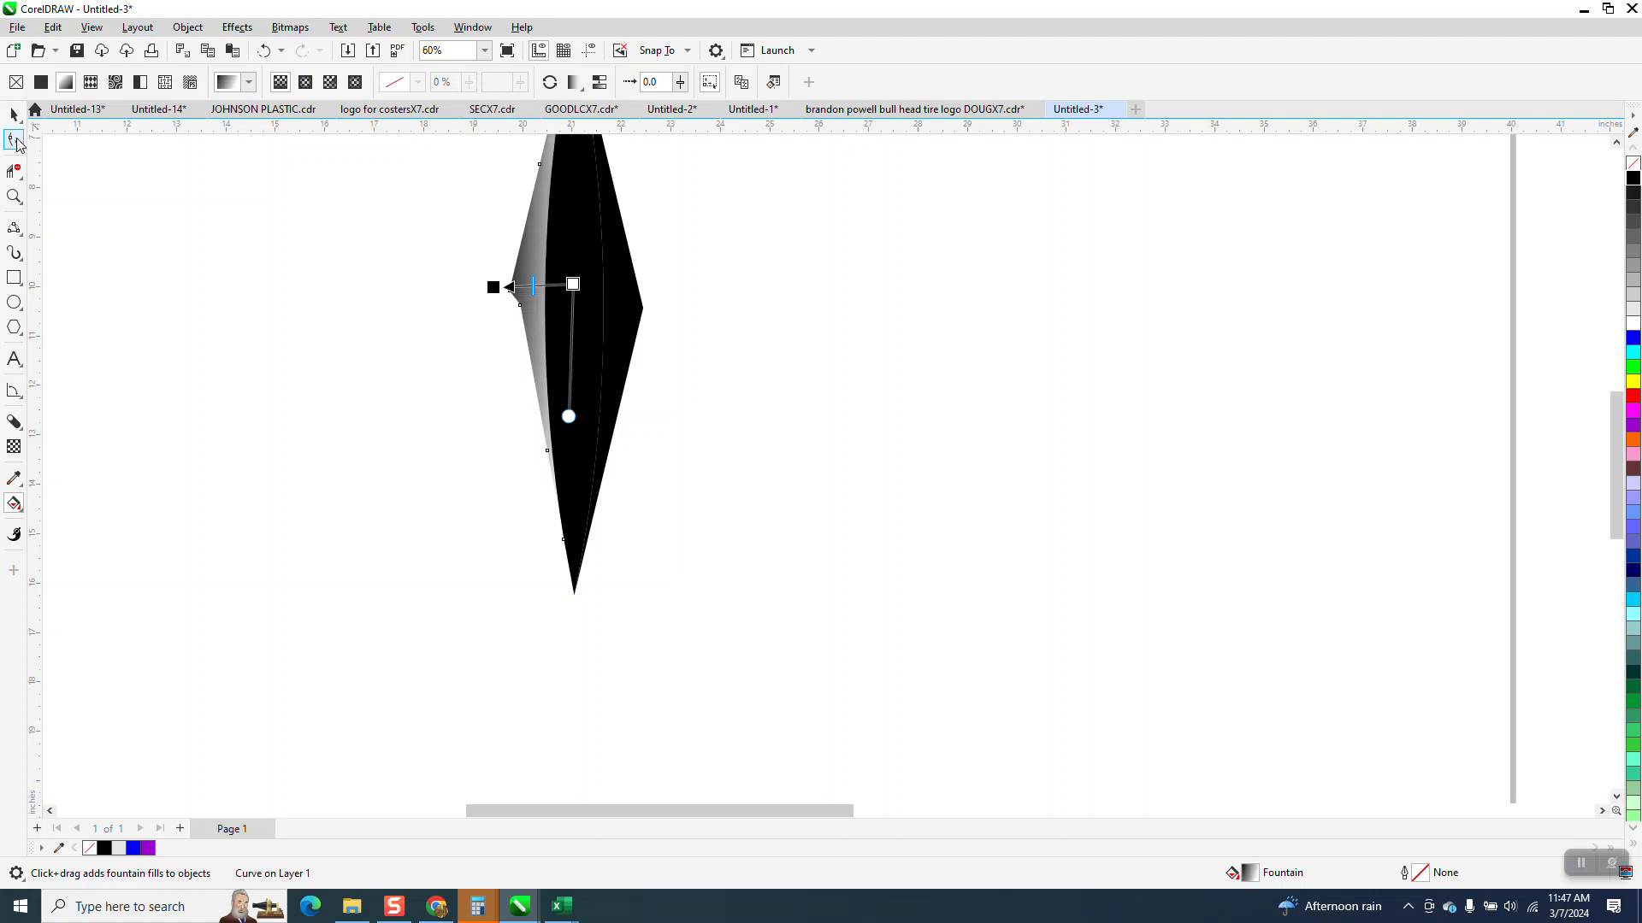
click(14, 115)
click(253, 294)
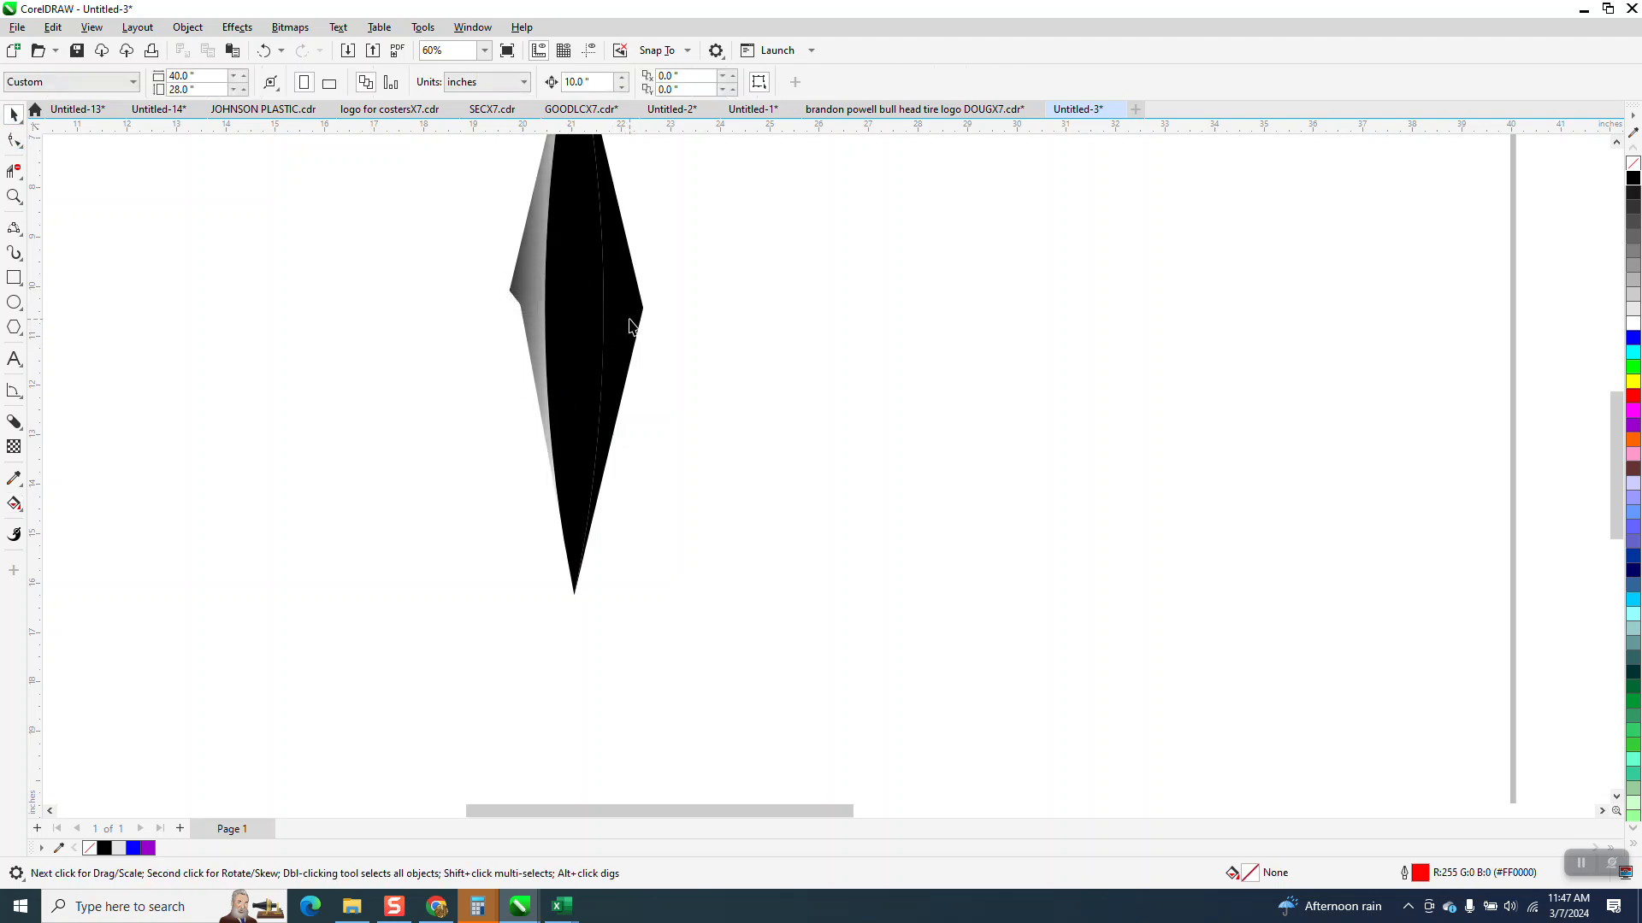
- Give the right piece a horizontal fountain fill from black just outside its outer corner to white inside the centre piece
click(633, 320)
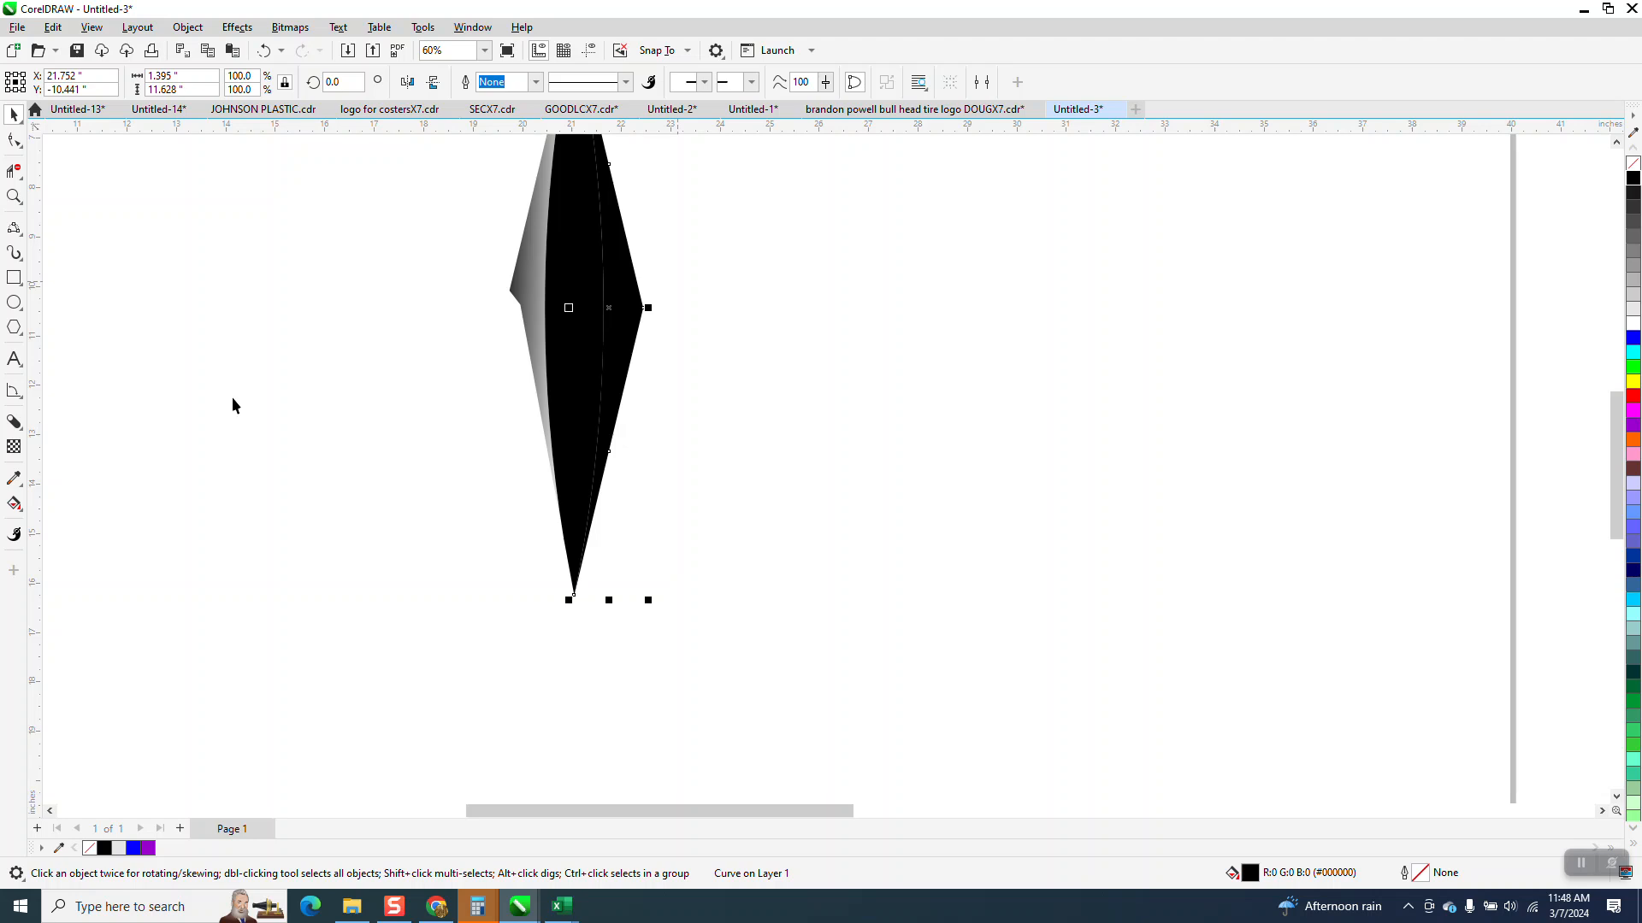
click(23, 513)
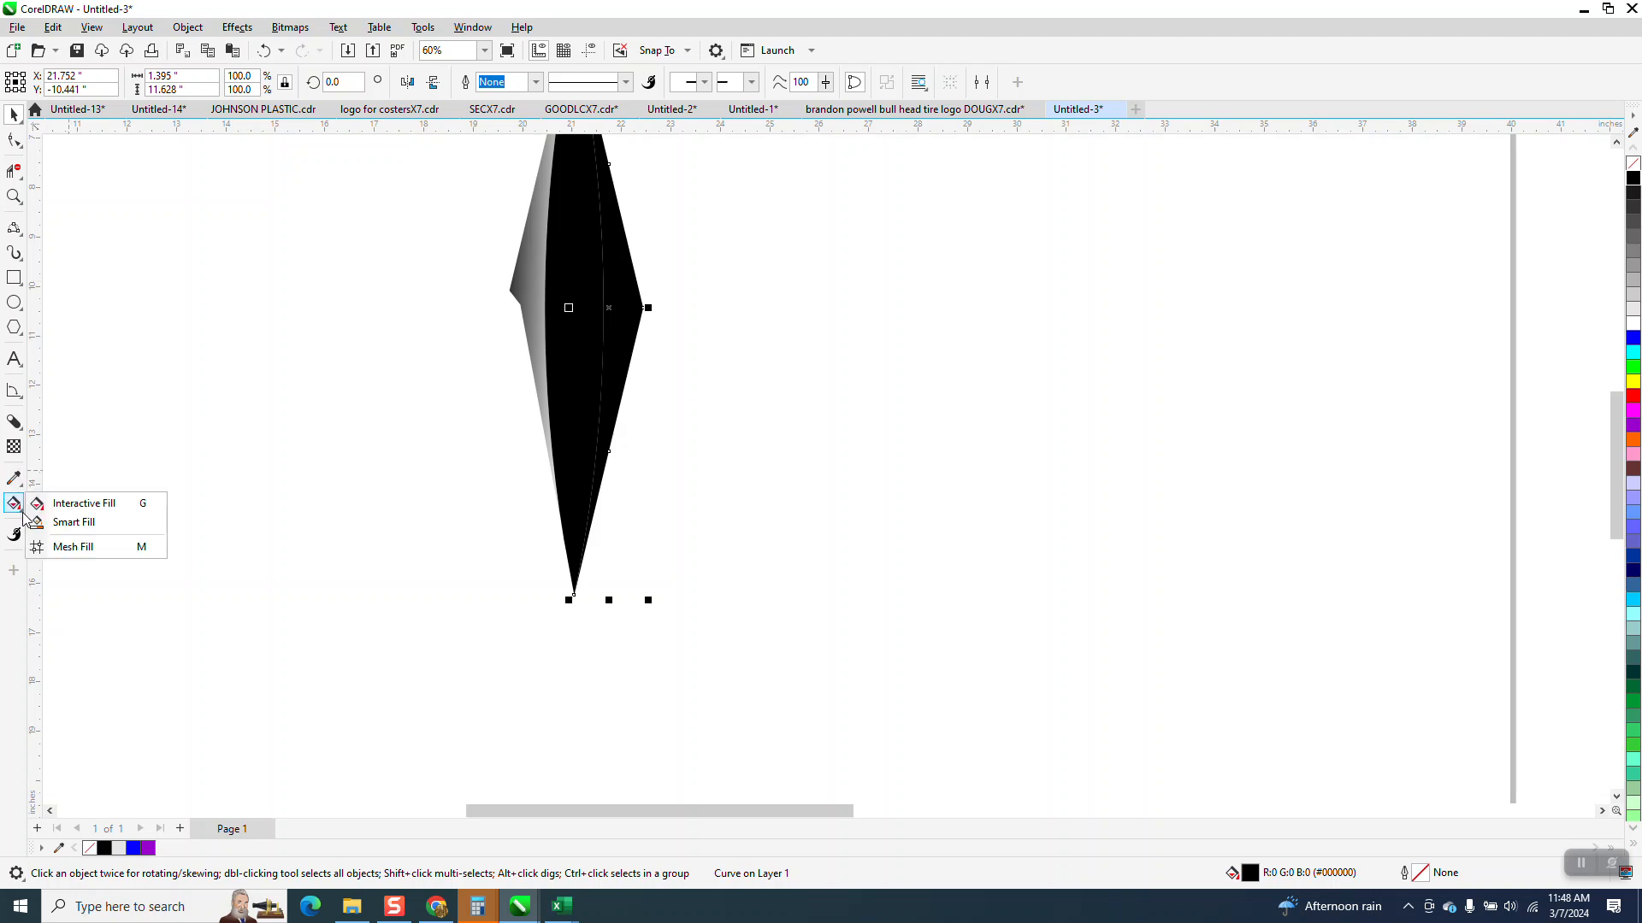
click(60, 498)
drag(607, 318, 664, 317)
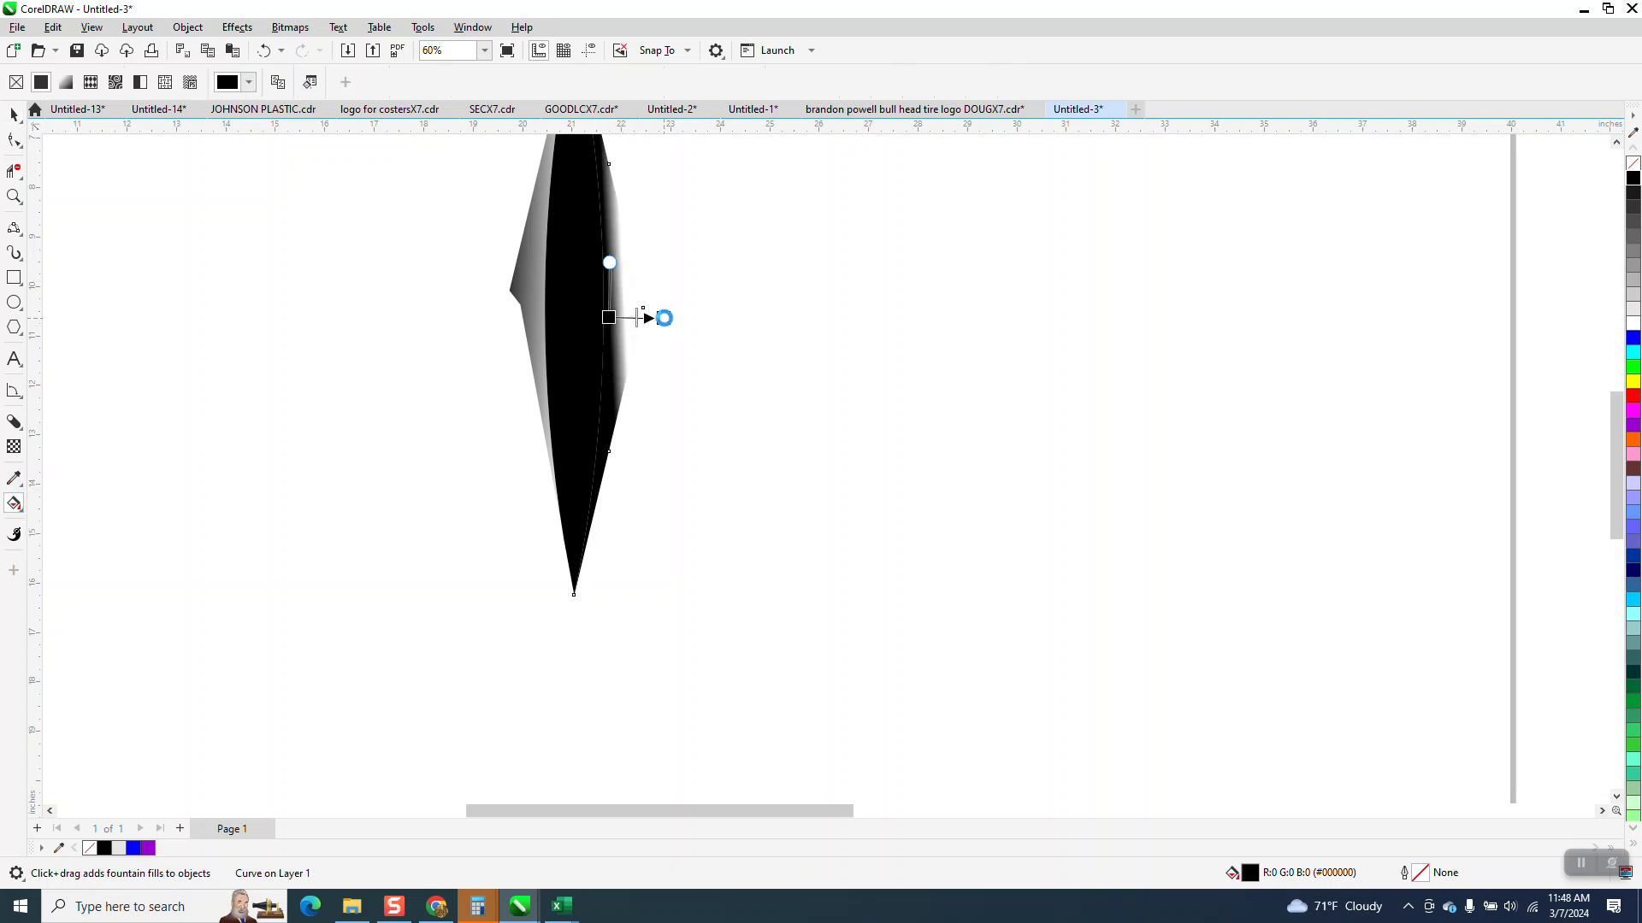
mouse_move(609, 318)
mouse_down()
mouse_move(639, 287)
mouse_move(681, 317)
mouse_move(594, 314)
mouse_move(669, 309)
mouse_move(654, 313)
mouse_up()
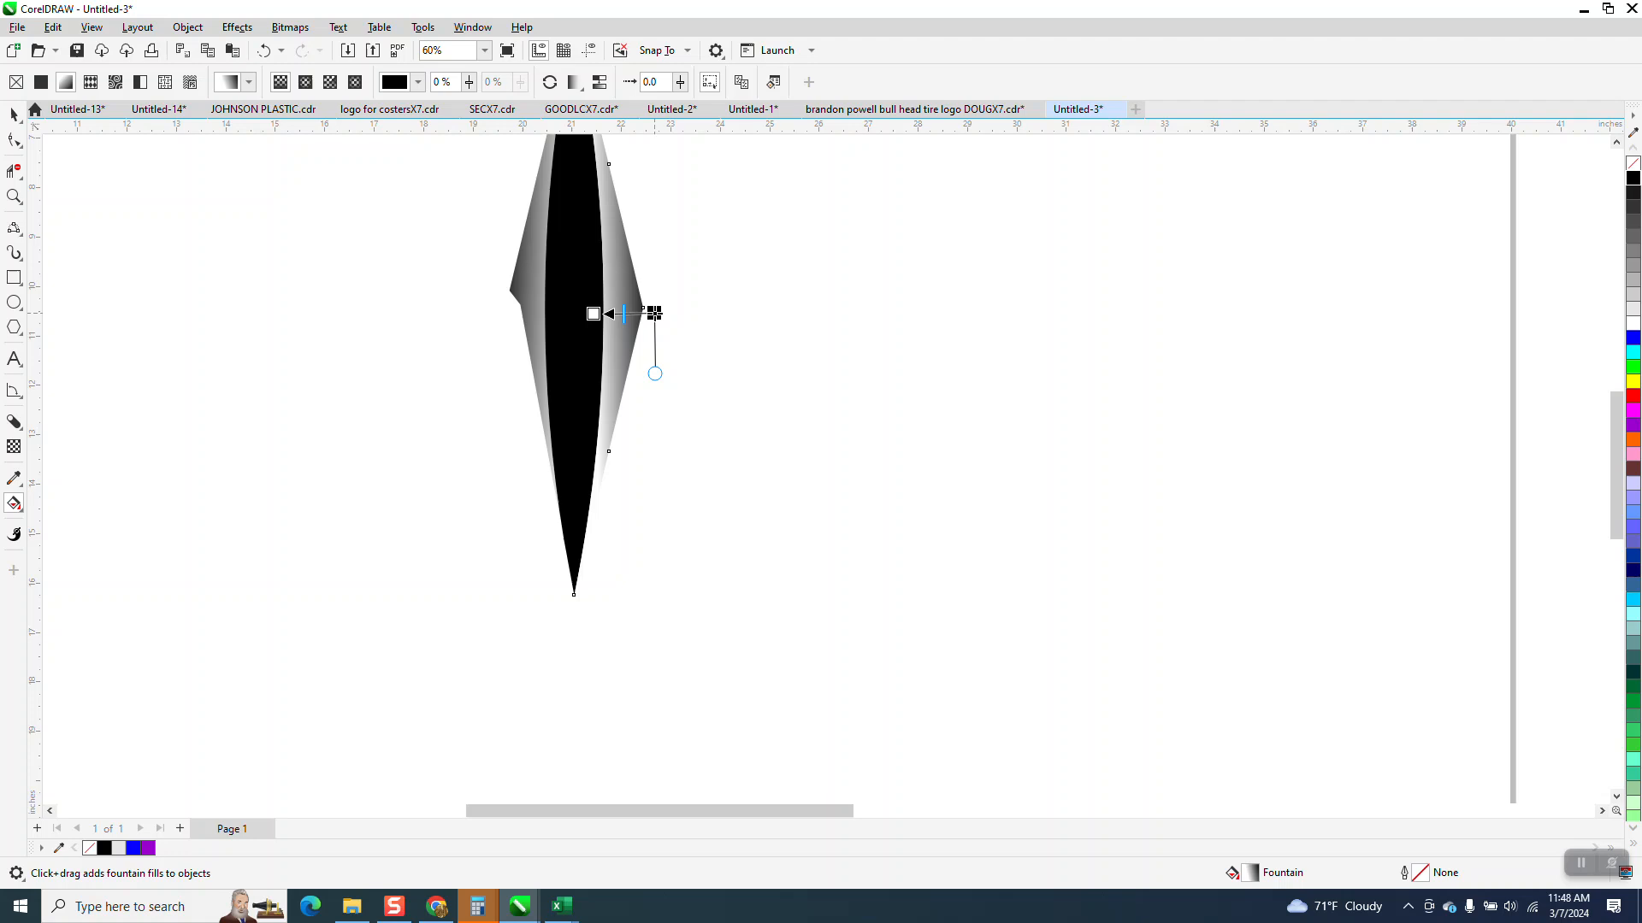
click(593, 313)
drag(590, 314, 584, 312)
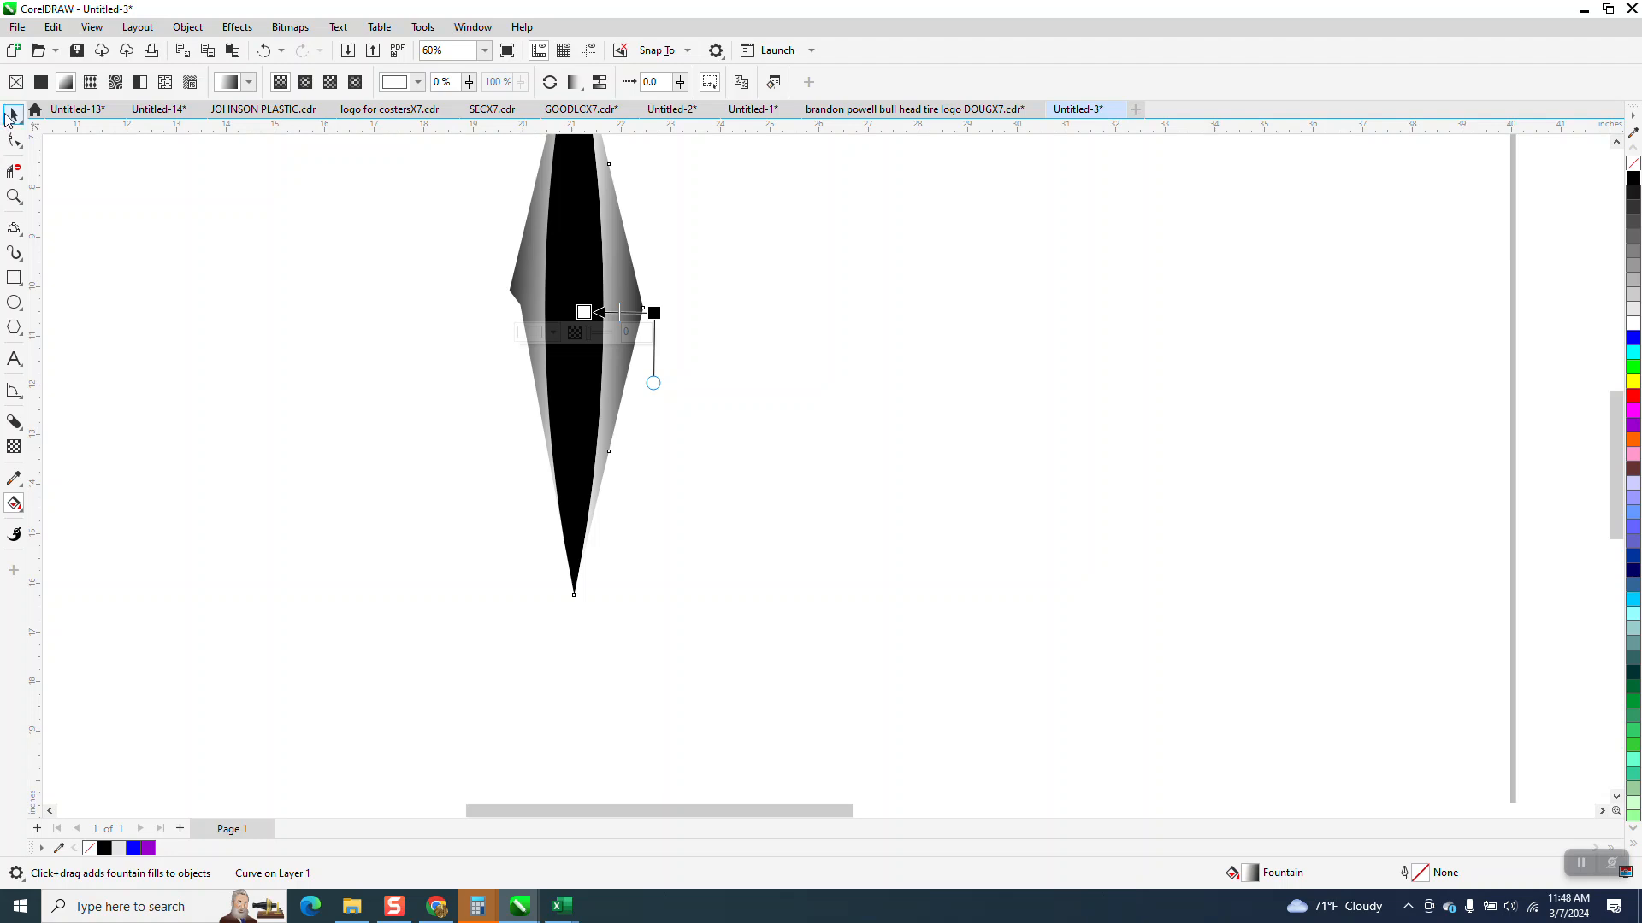
click(7, 115)
click(64, 229)
- Apply a vertical linear fountain fill to the centre piece, from black near the bottom tip to white near the top tip
click(584, 357)
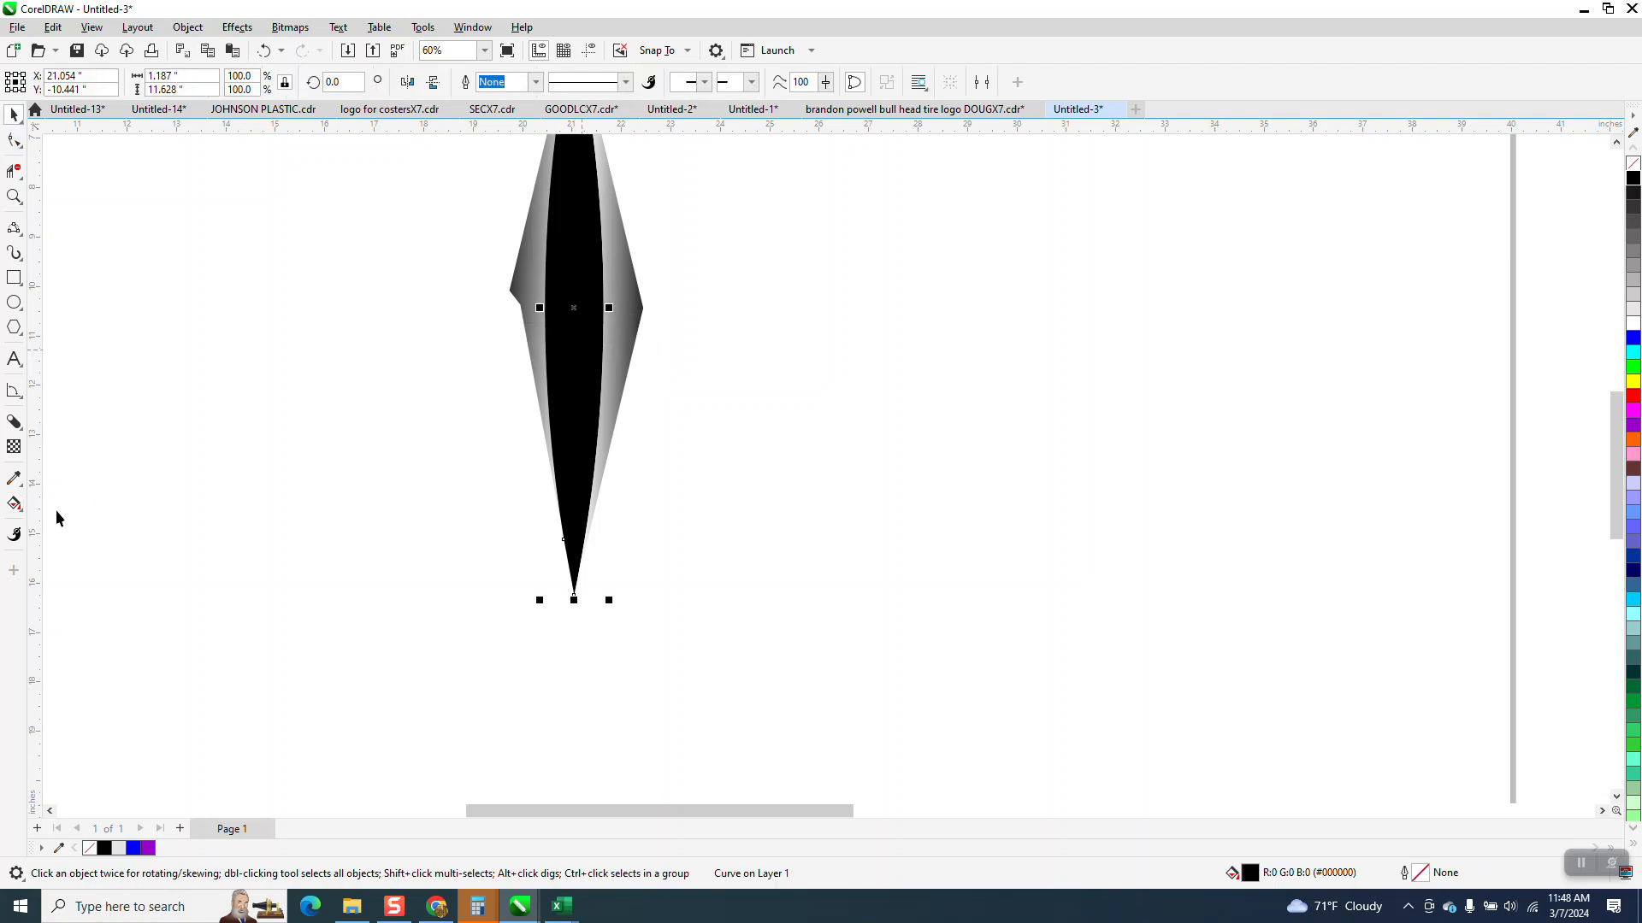
click(15, 504)
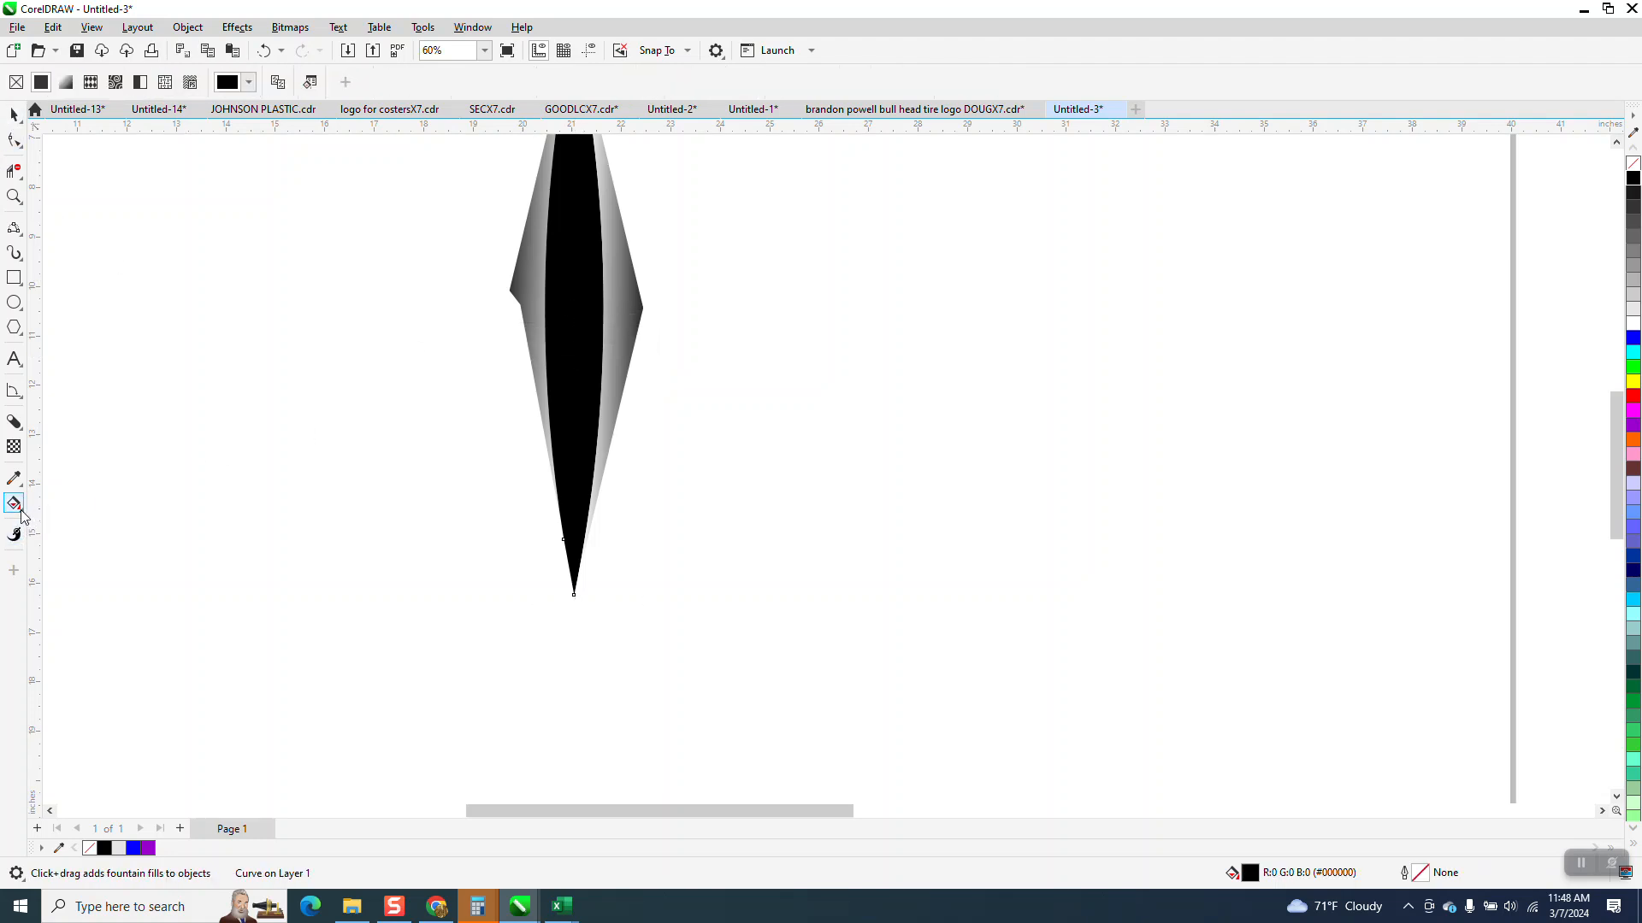
scroll(563, 525, down, 1)
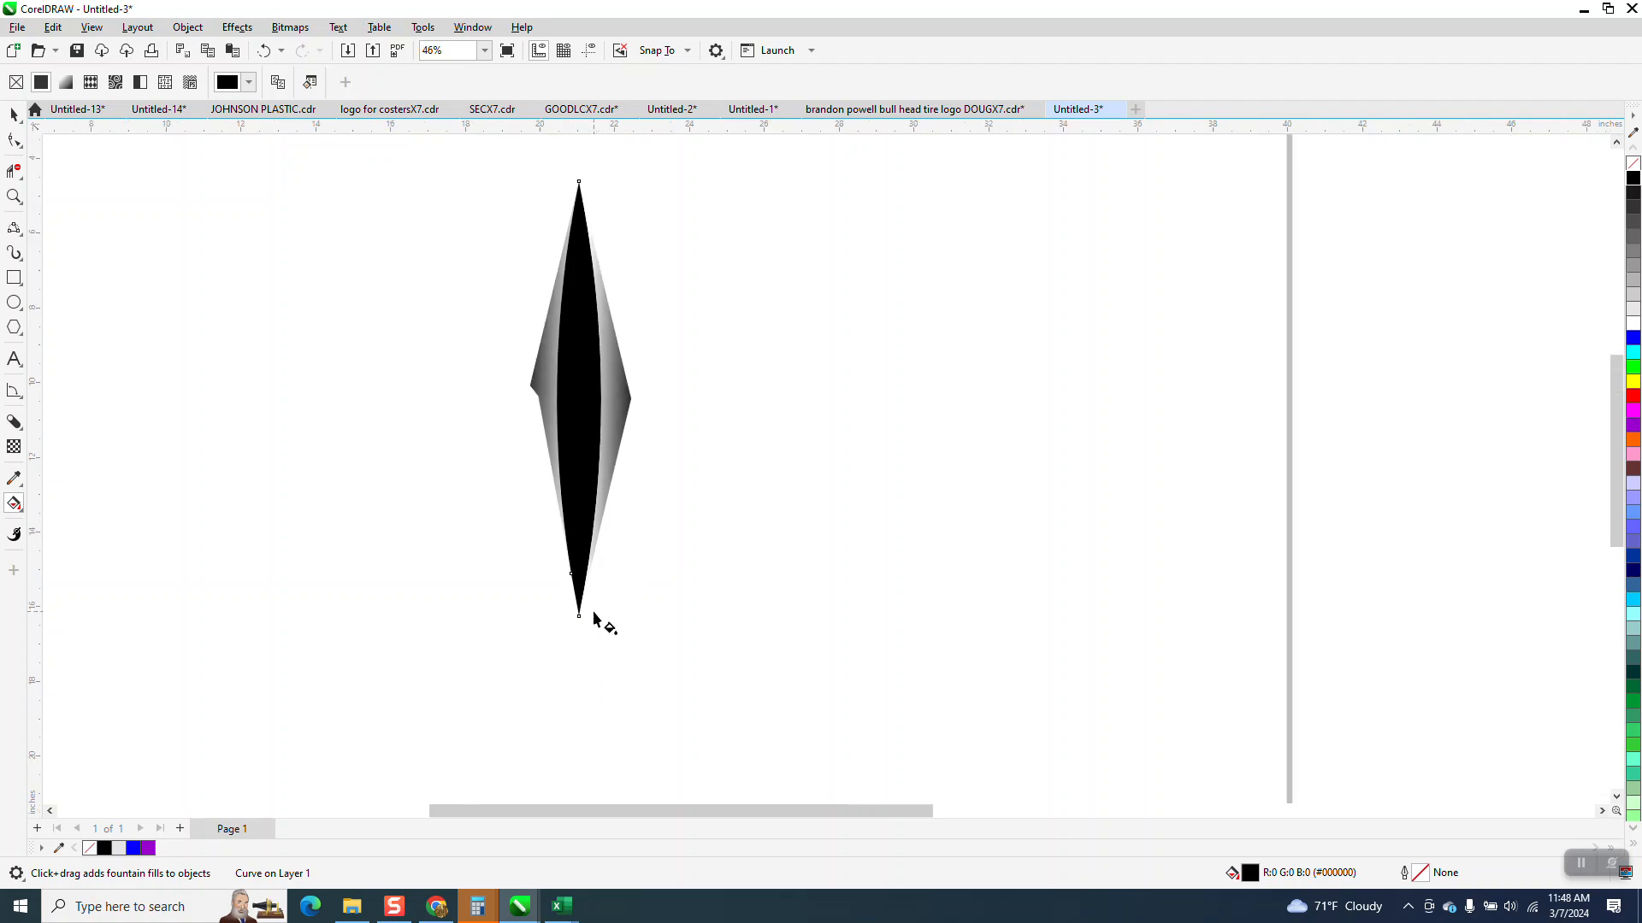
drag(582, 577, 584, 209)
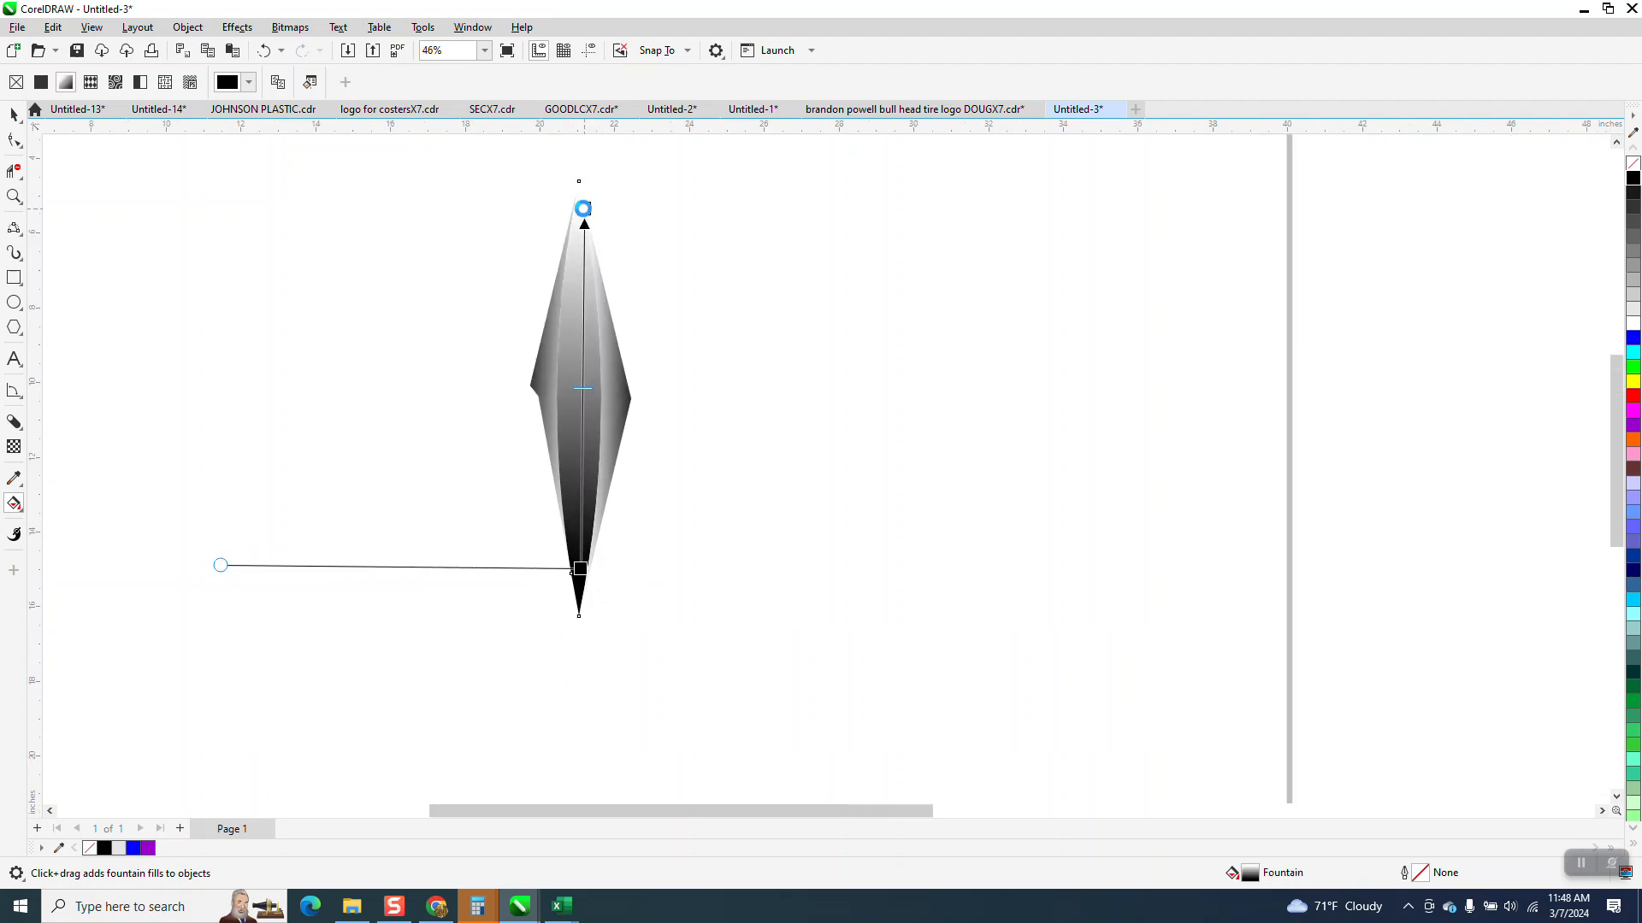
- Make the centre gradient's top end black and extend both of its ends toward the diamond's tips
scroll(1085, 477, down, 3)
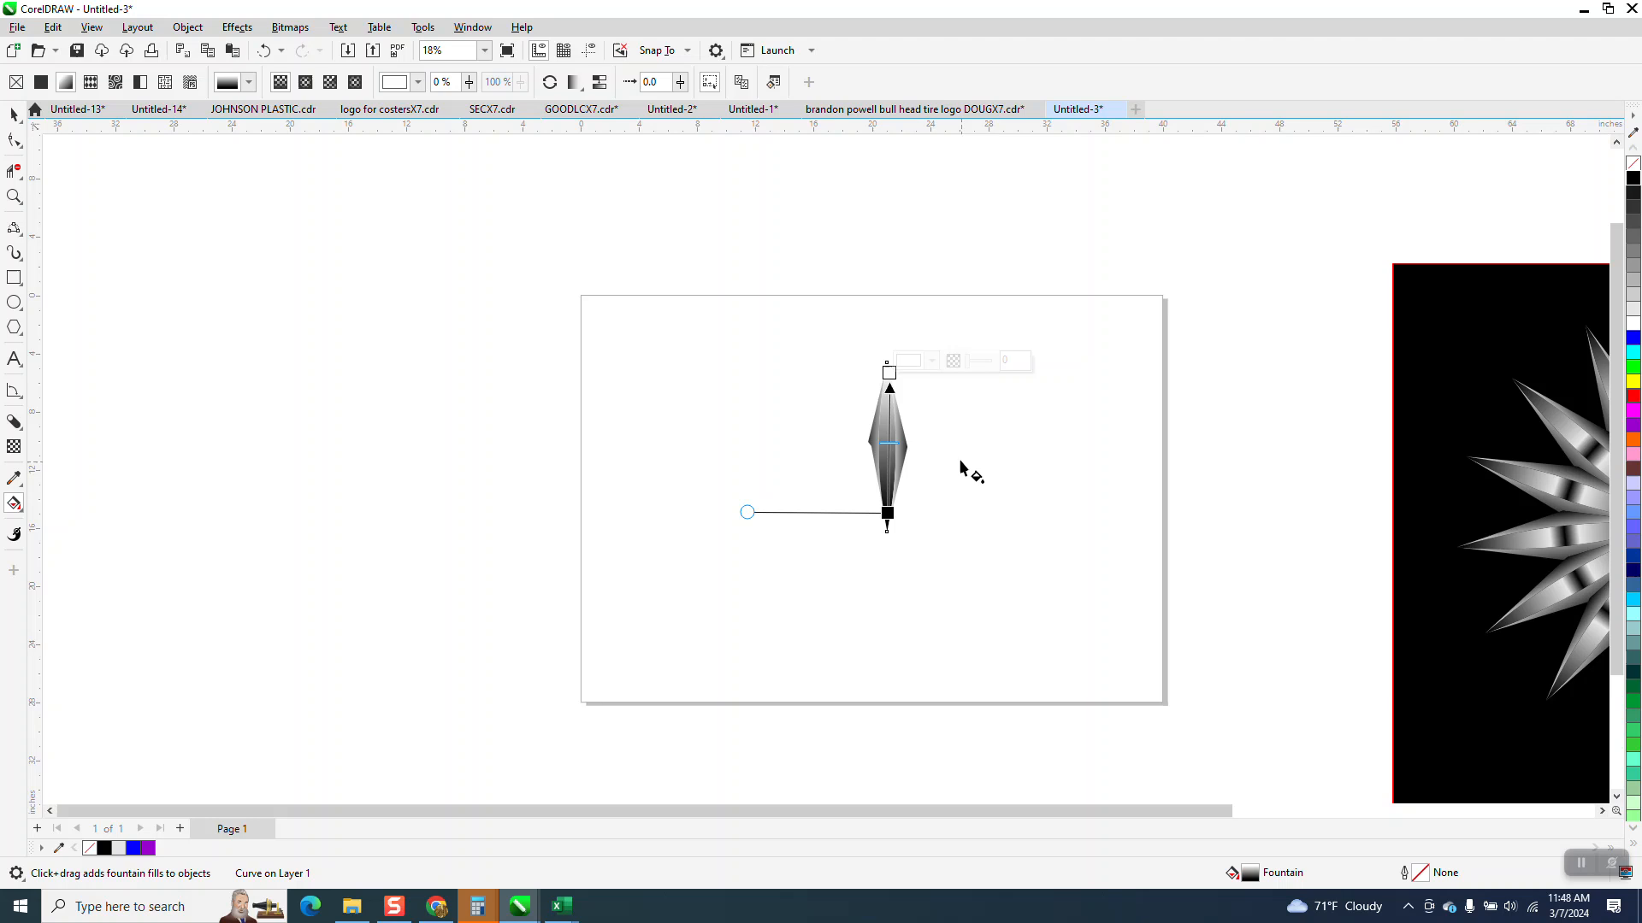
click(14, 196)
drag(781, 341, 1109, 629)
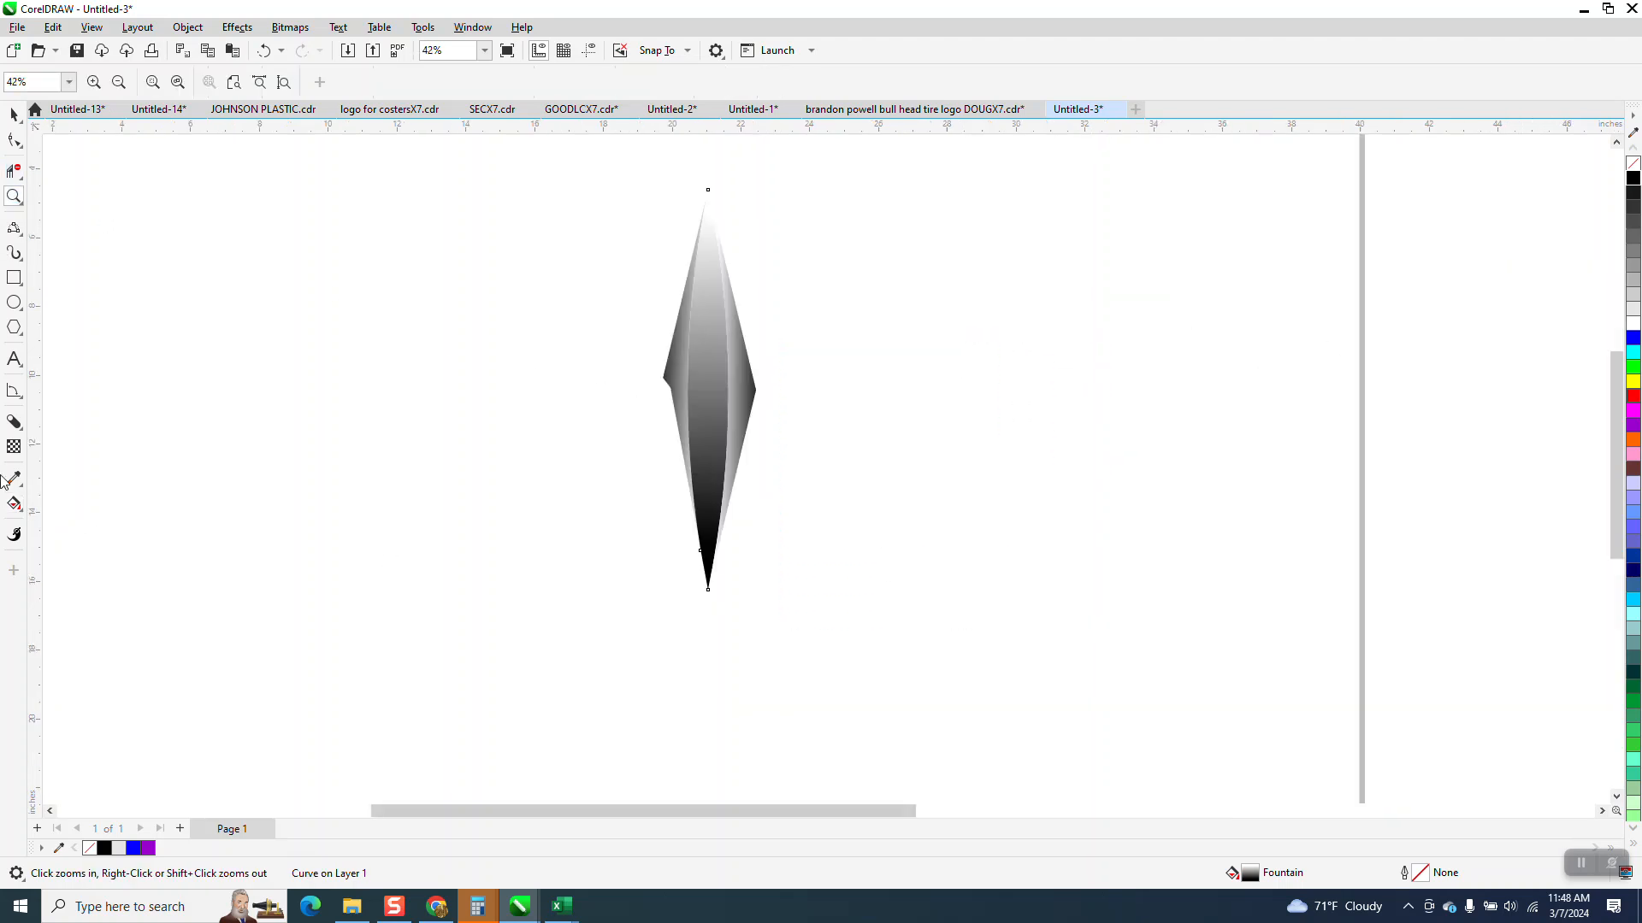
click(13, 503)
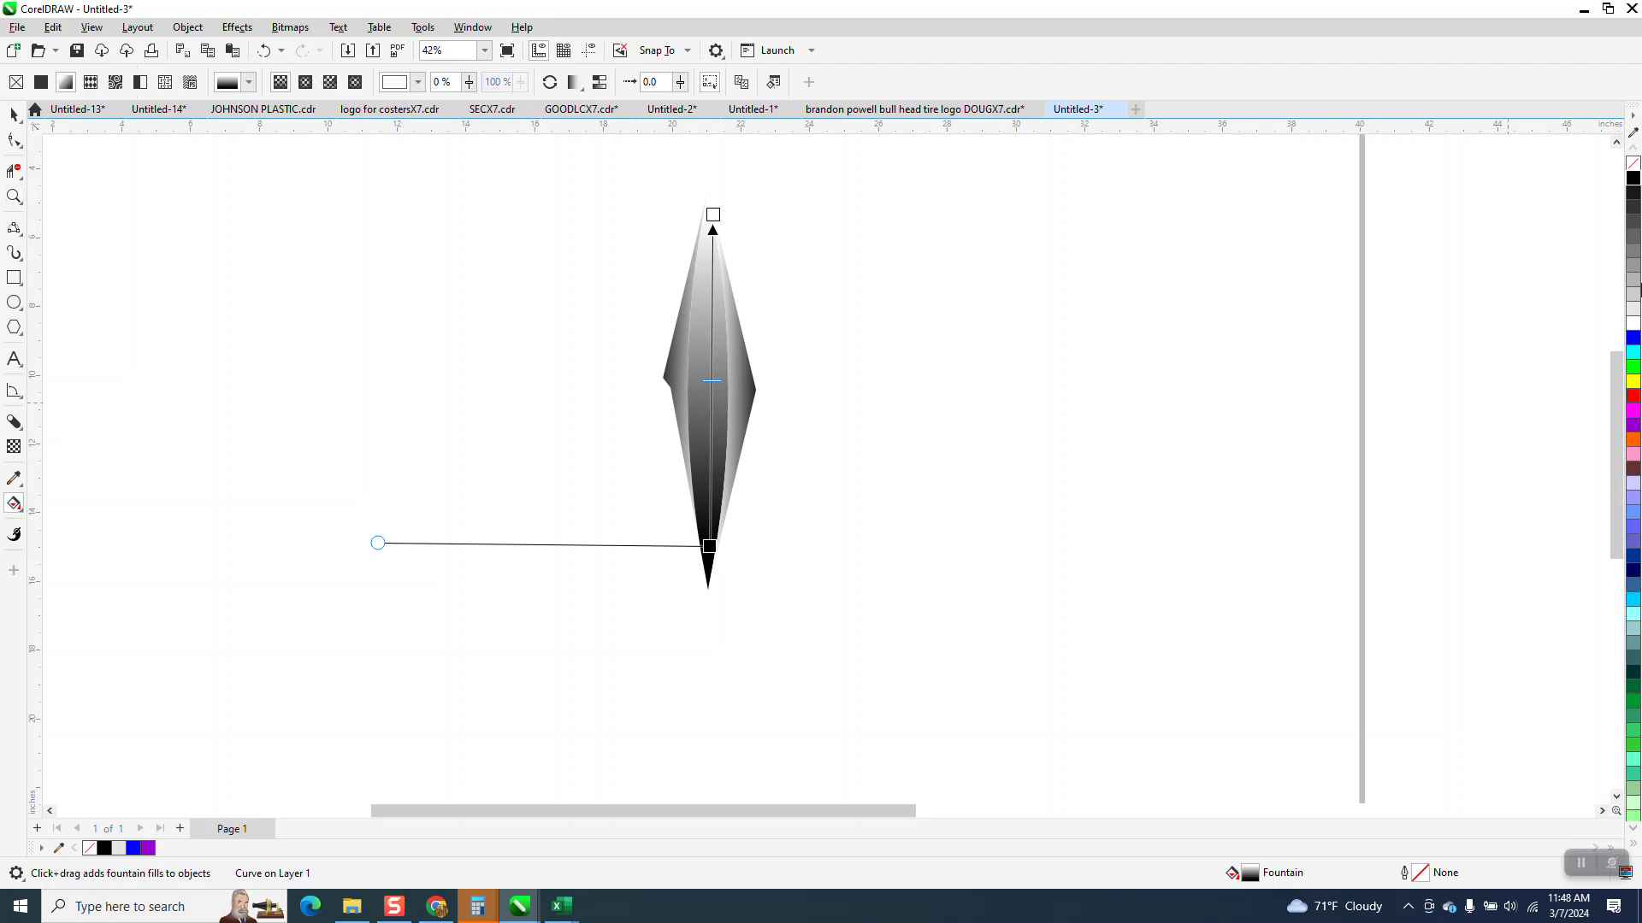
drag(1299, 207, 709, 196)
drag(710, 547, 714, 578)
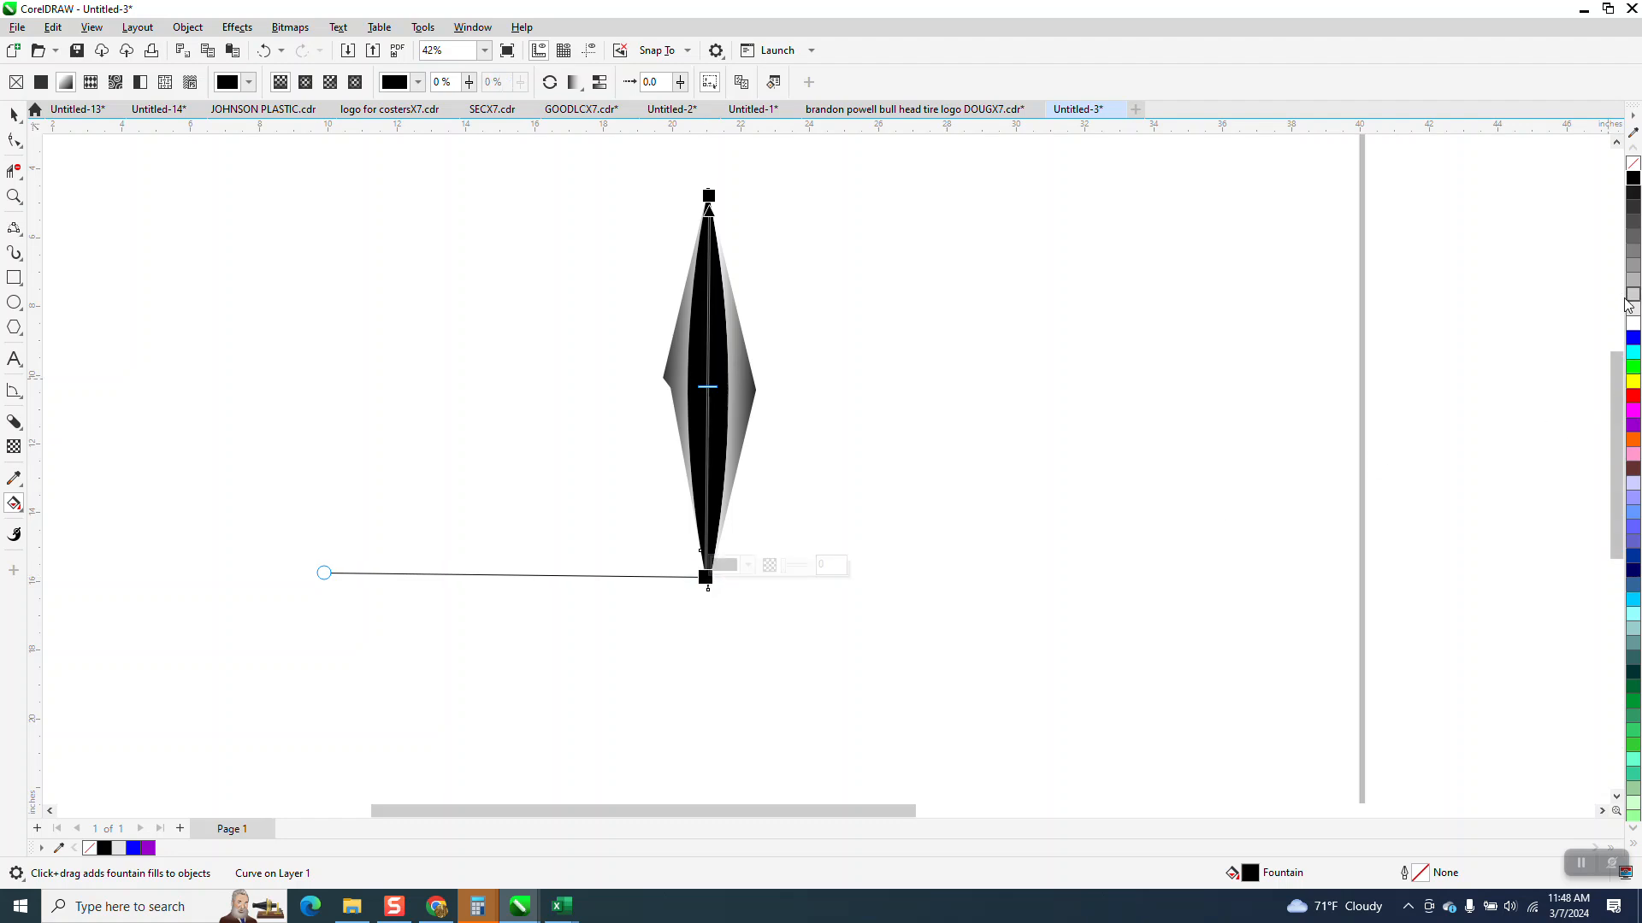
- Add two light grey stops around the middle of the centre gradient with a black stop between them, and fine-tune their positions
drag(1629, 313, 709, 421)
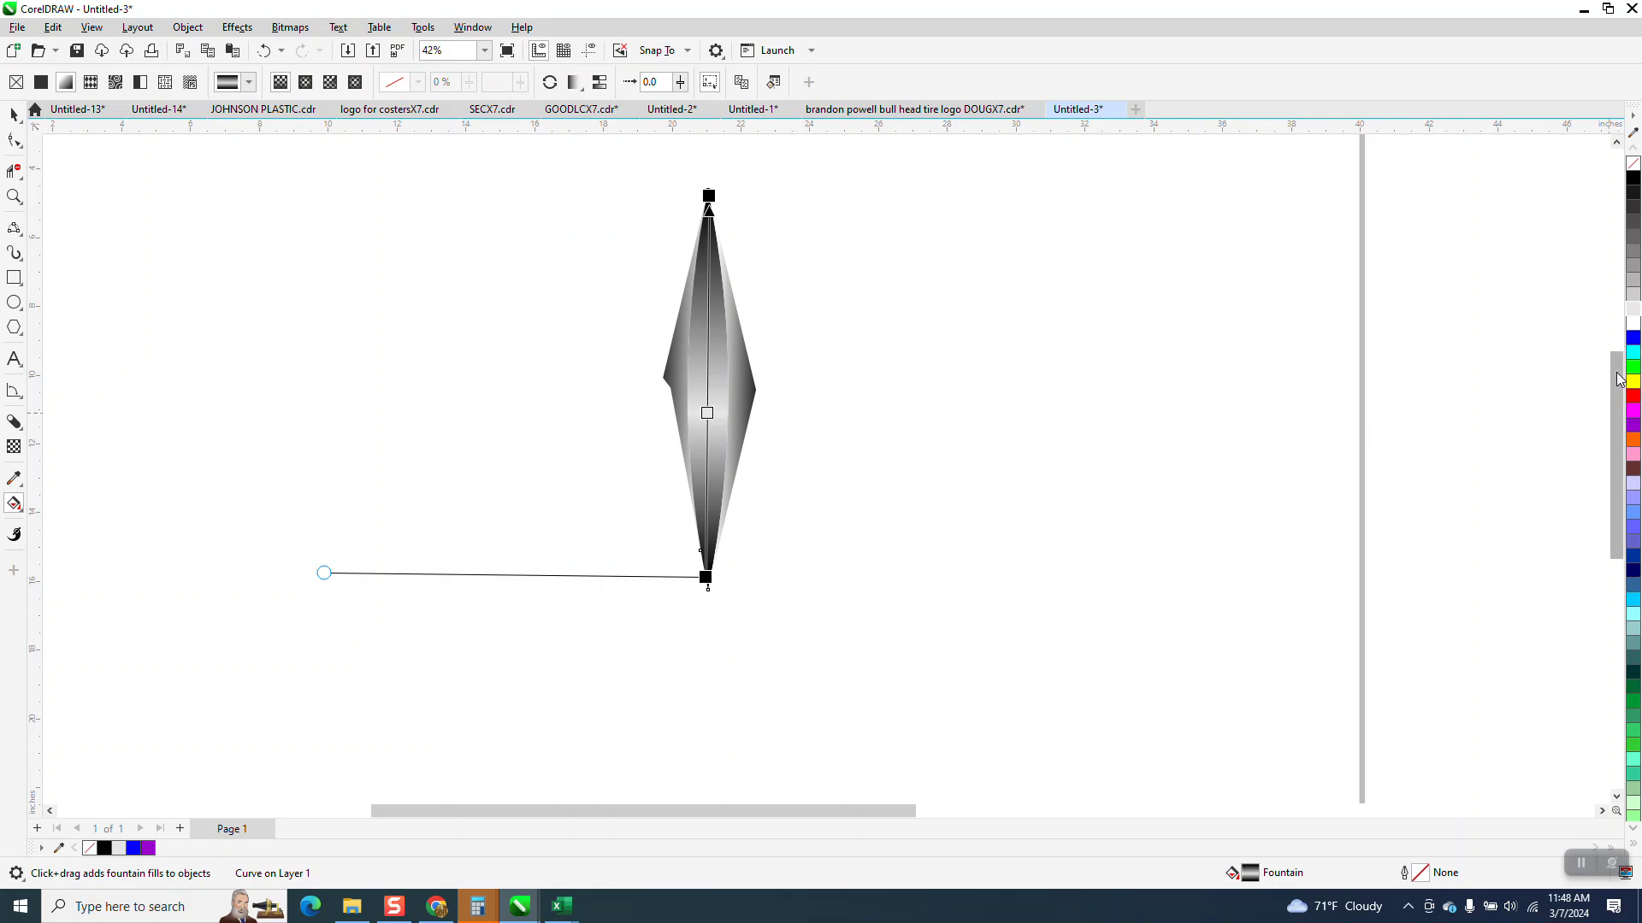
drag(1633, 310, 708, 356)
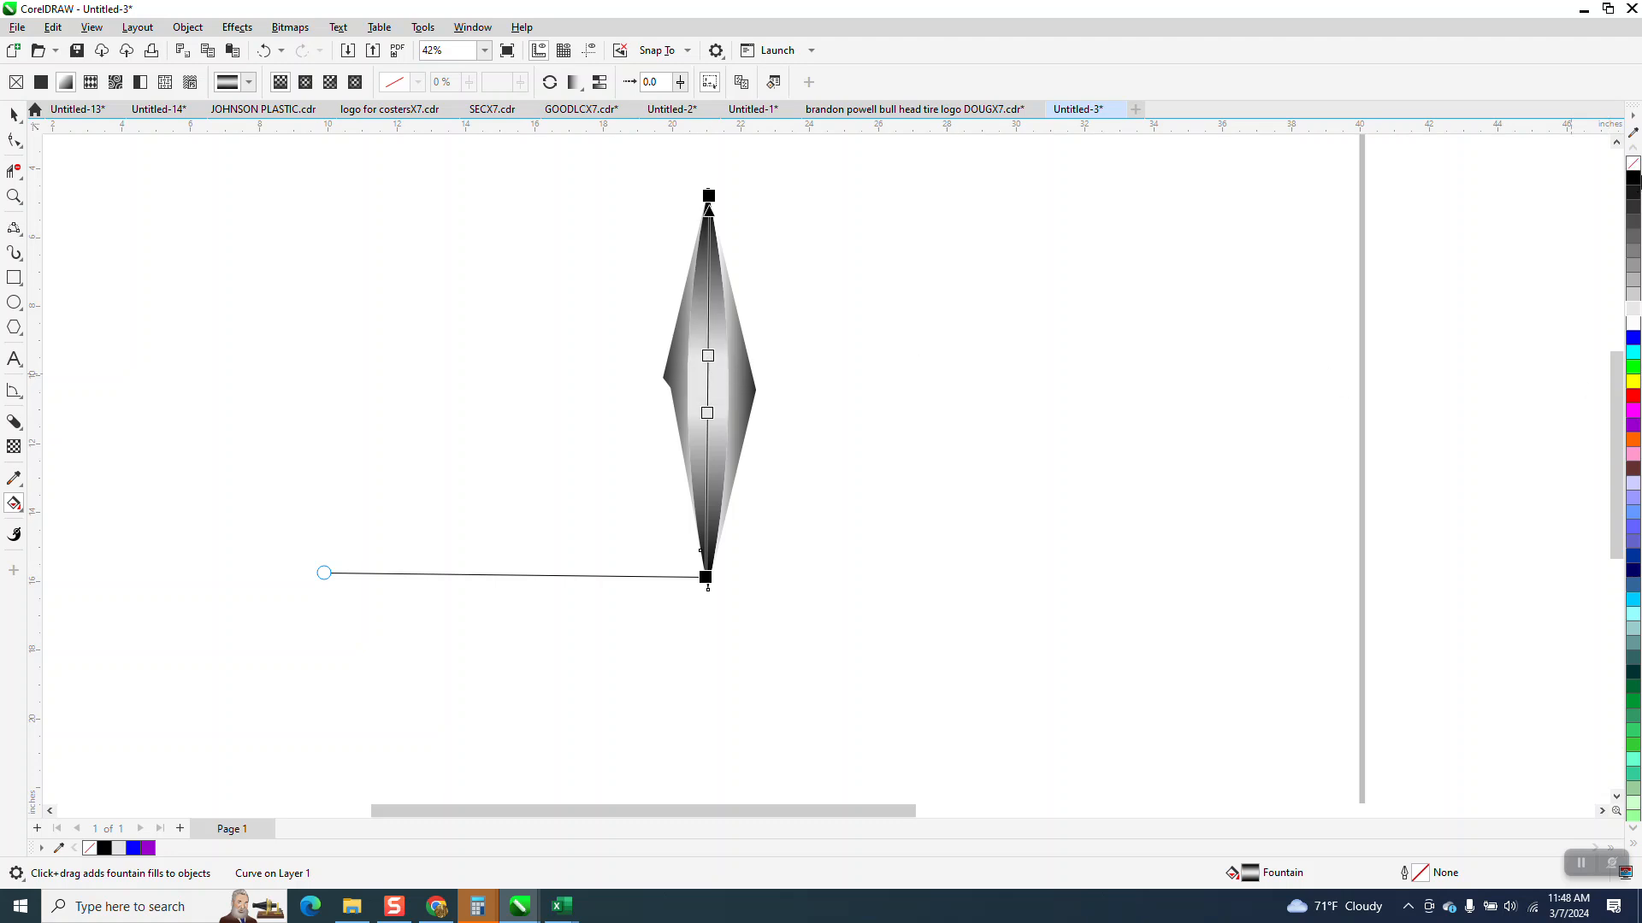
drag(1633, 180, 708, 383)
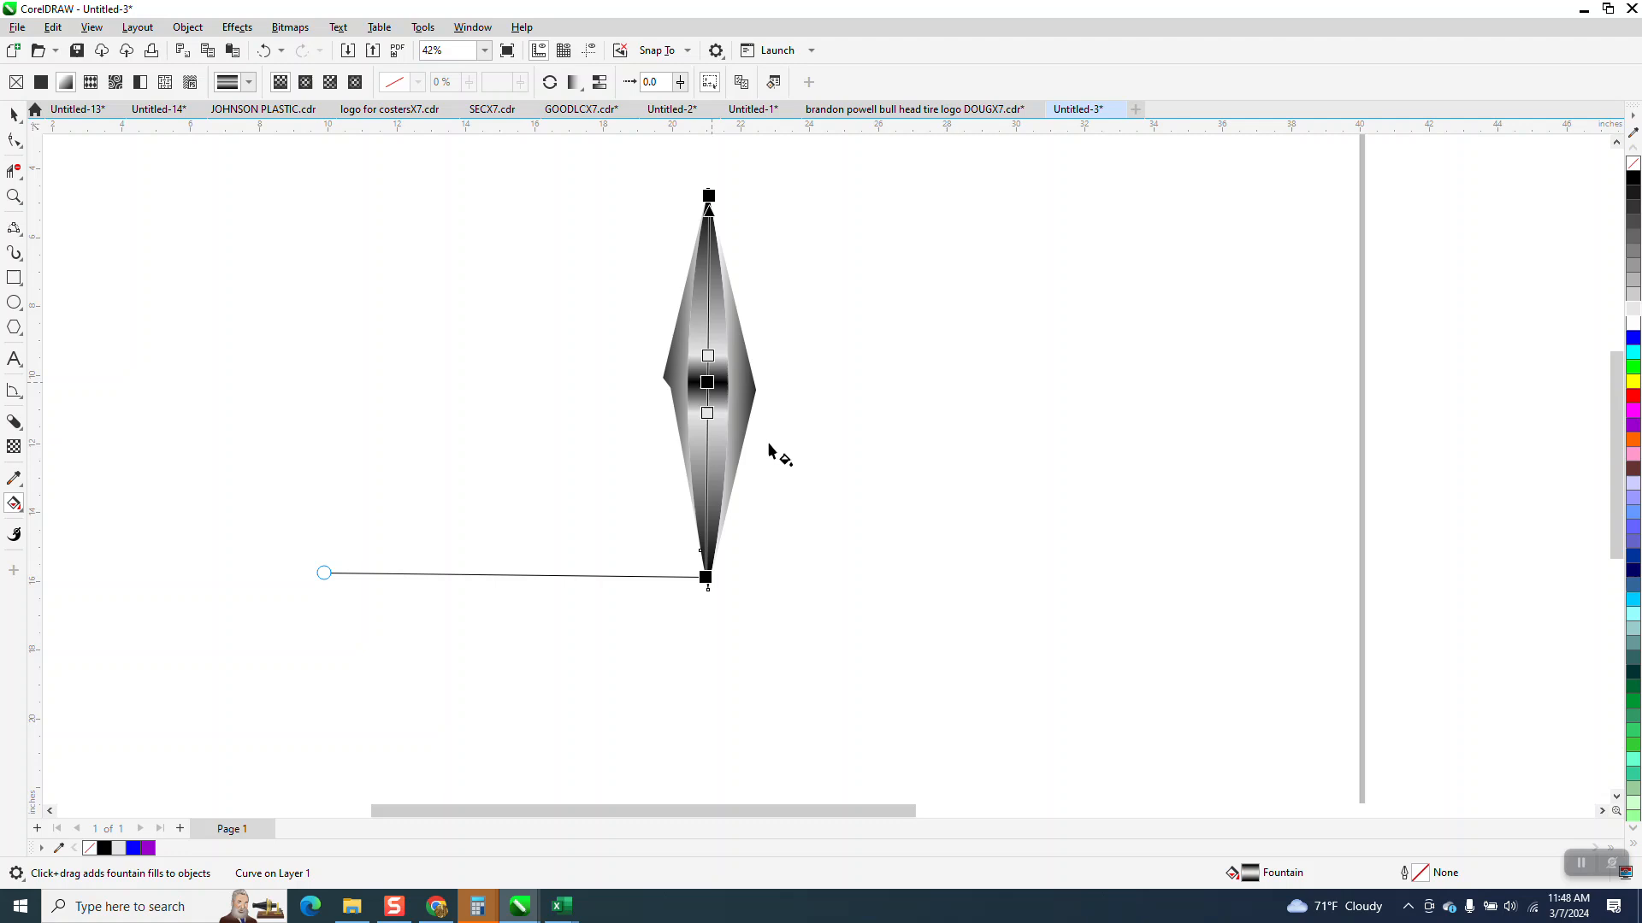
double_click(706, 417)
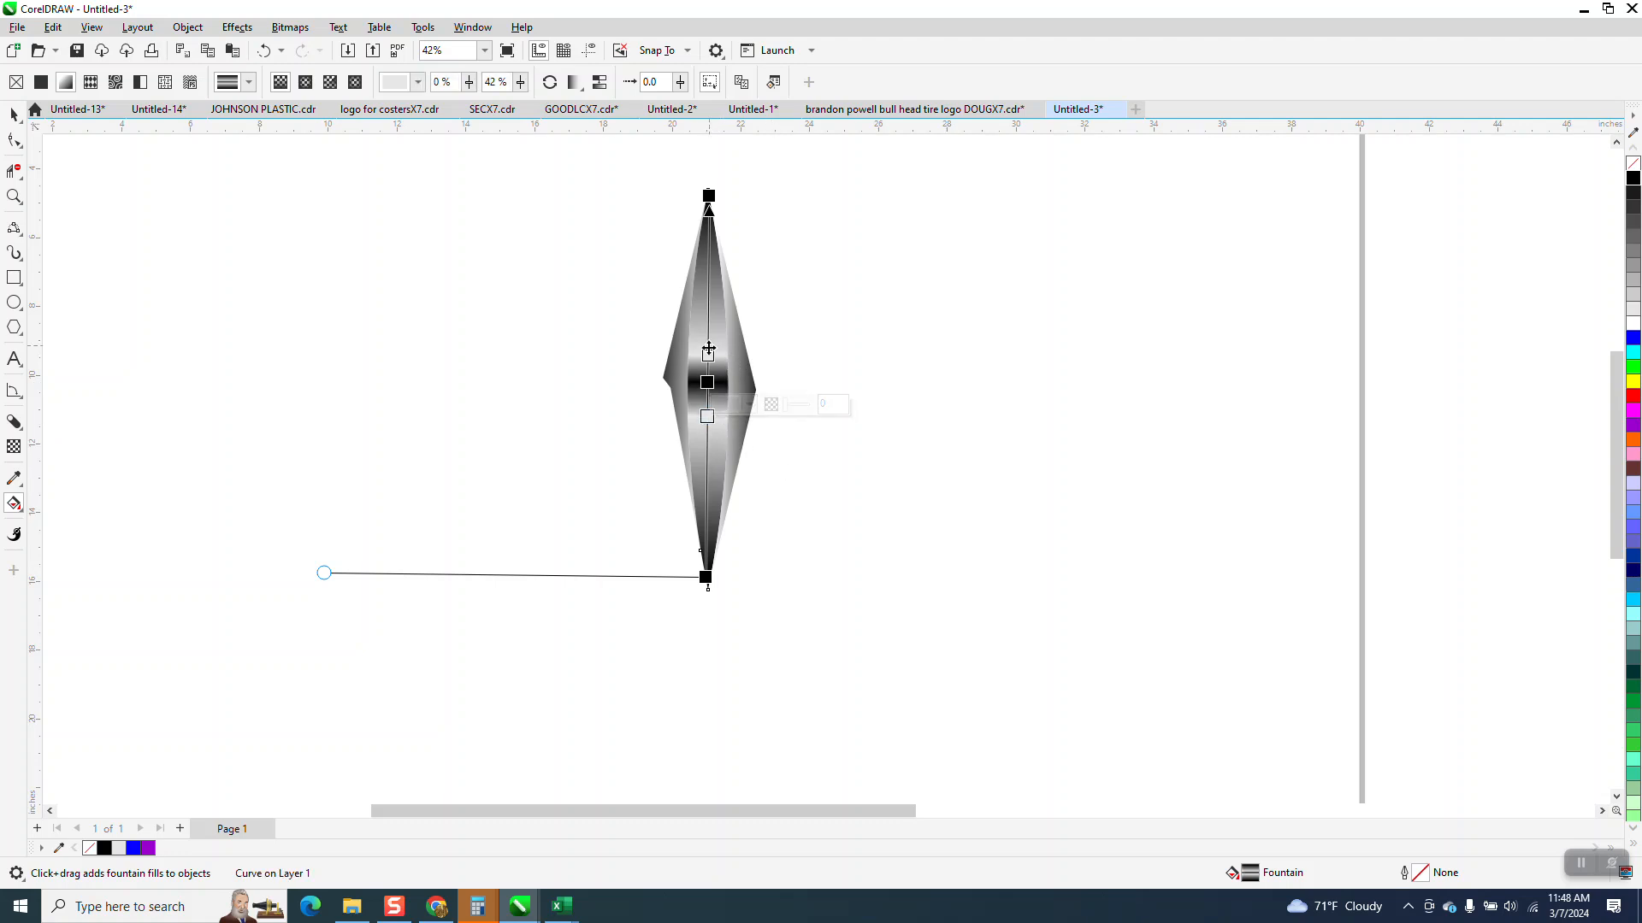
drag(709, 349, 709, 341)
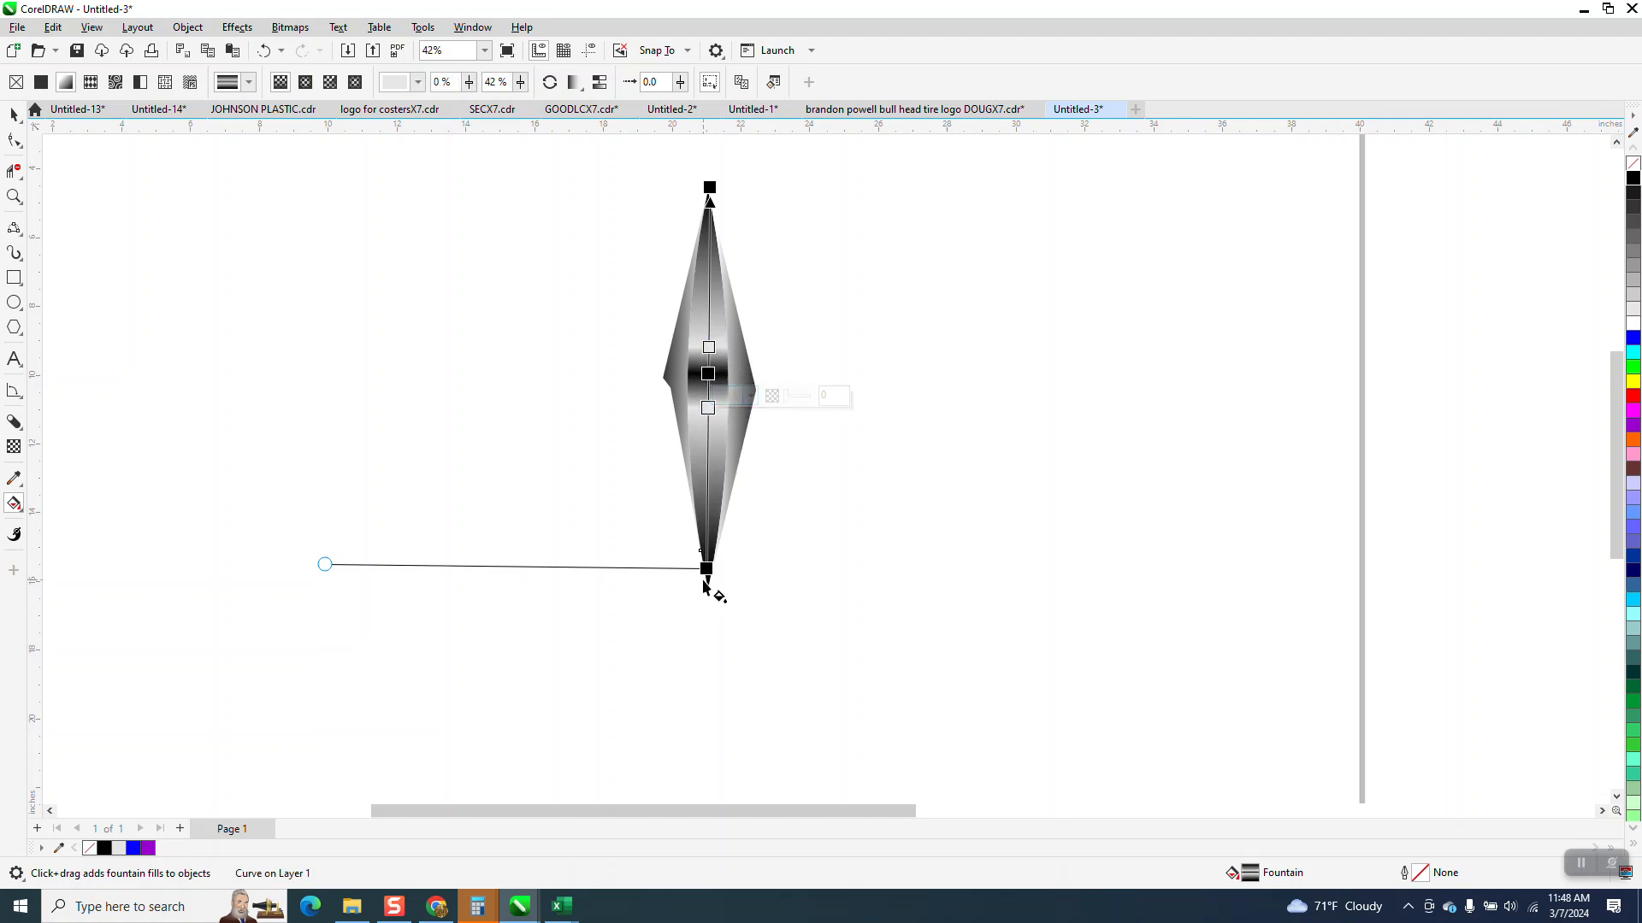
click(477, 462)
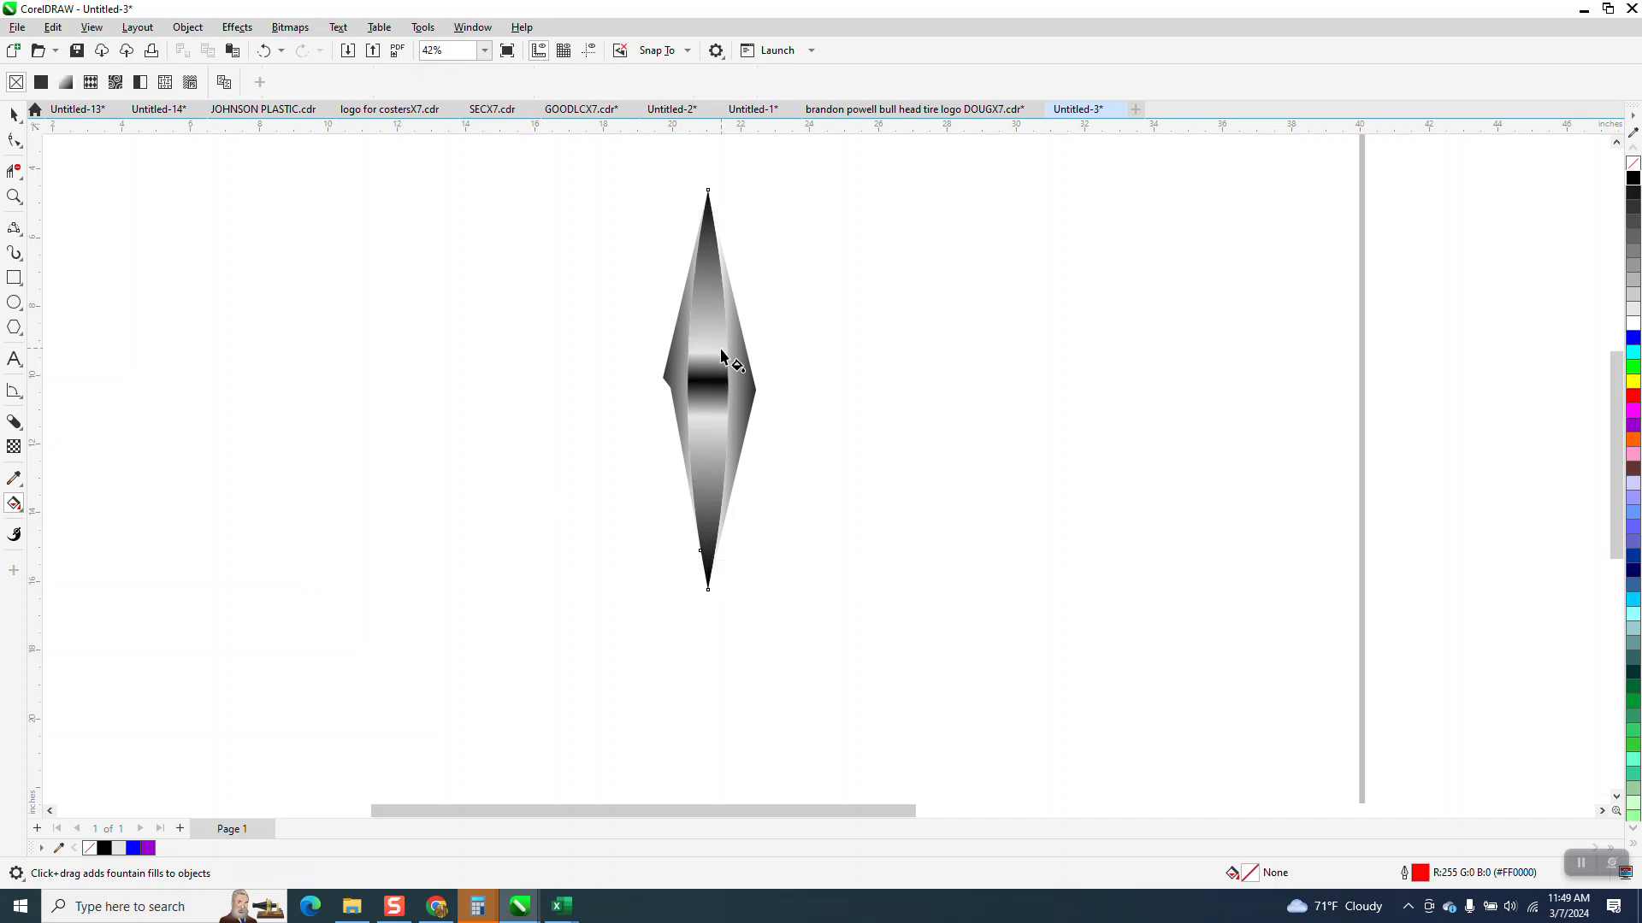
- Select the spike's three gradient-filled pieces and group them
scroll(718, 351, down, 2)
click(14, 115)
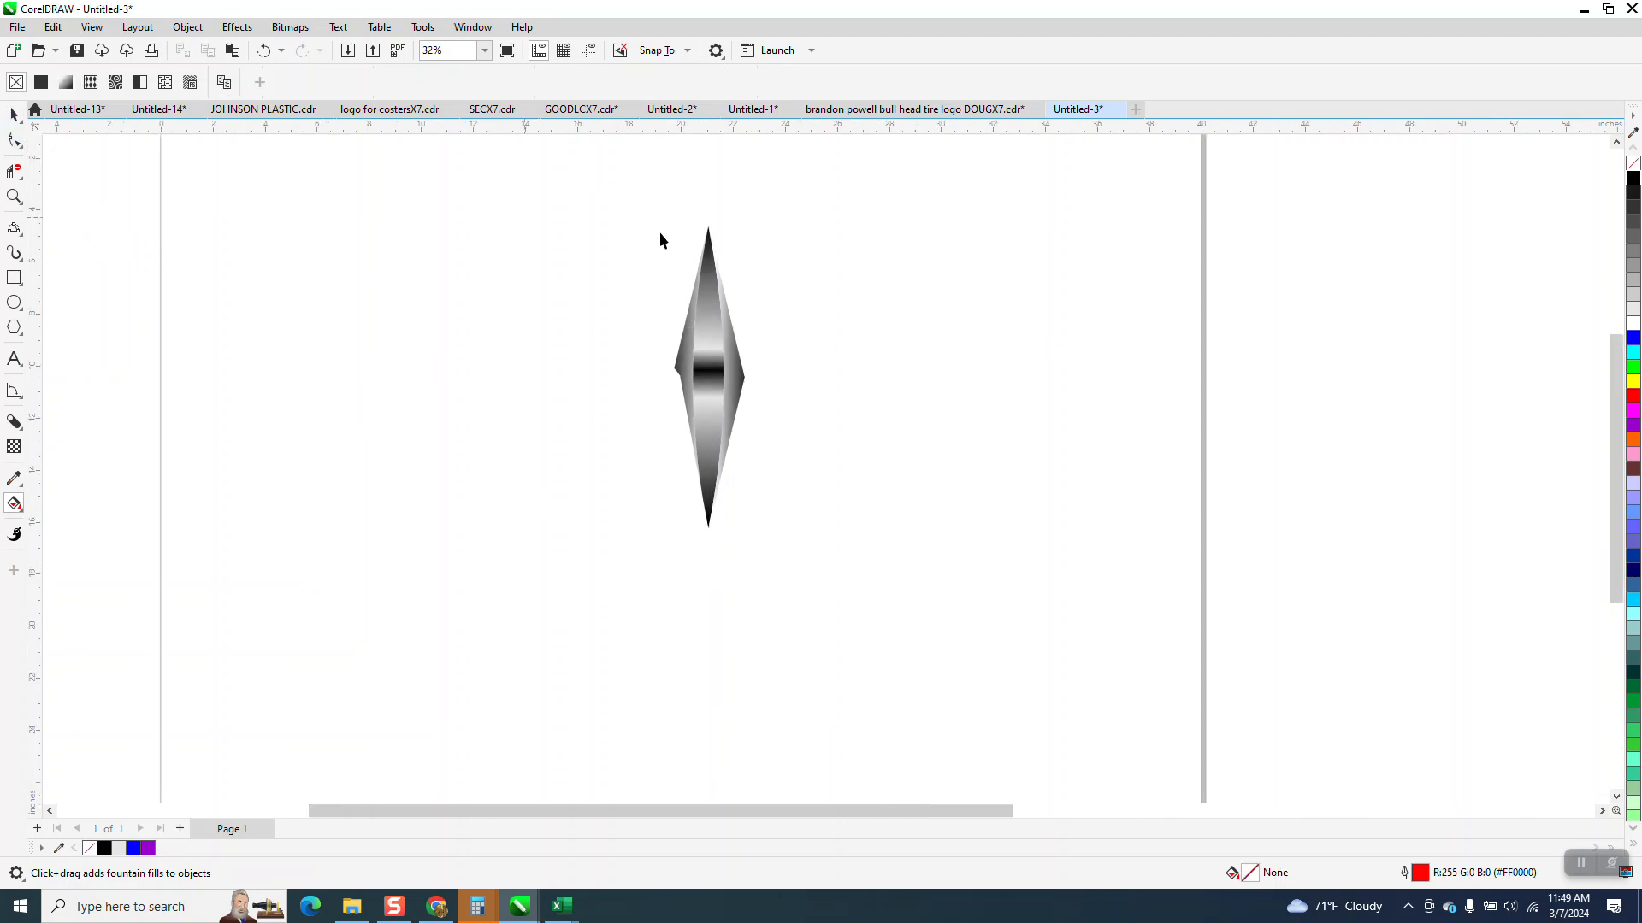
drag(621, 198, 659, 367)
drag(888, 650, 897, 650)
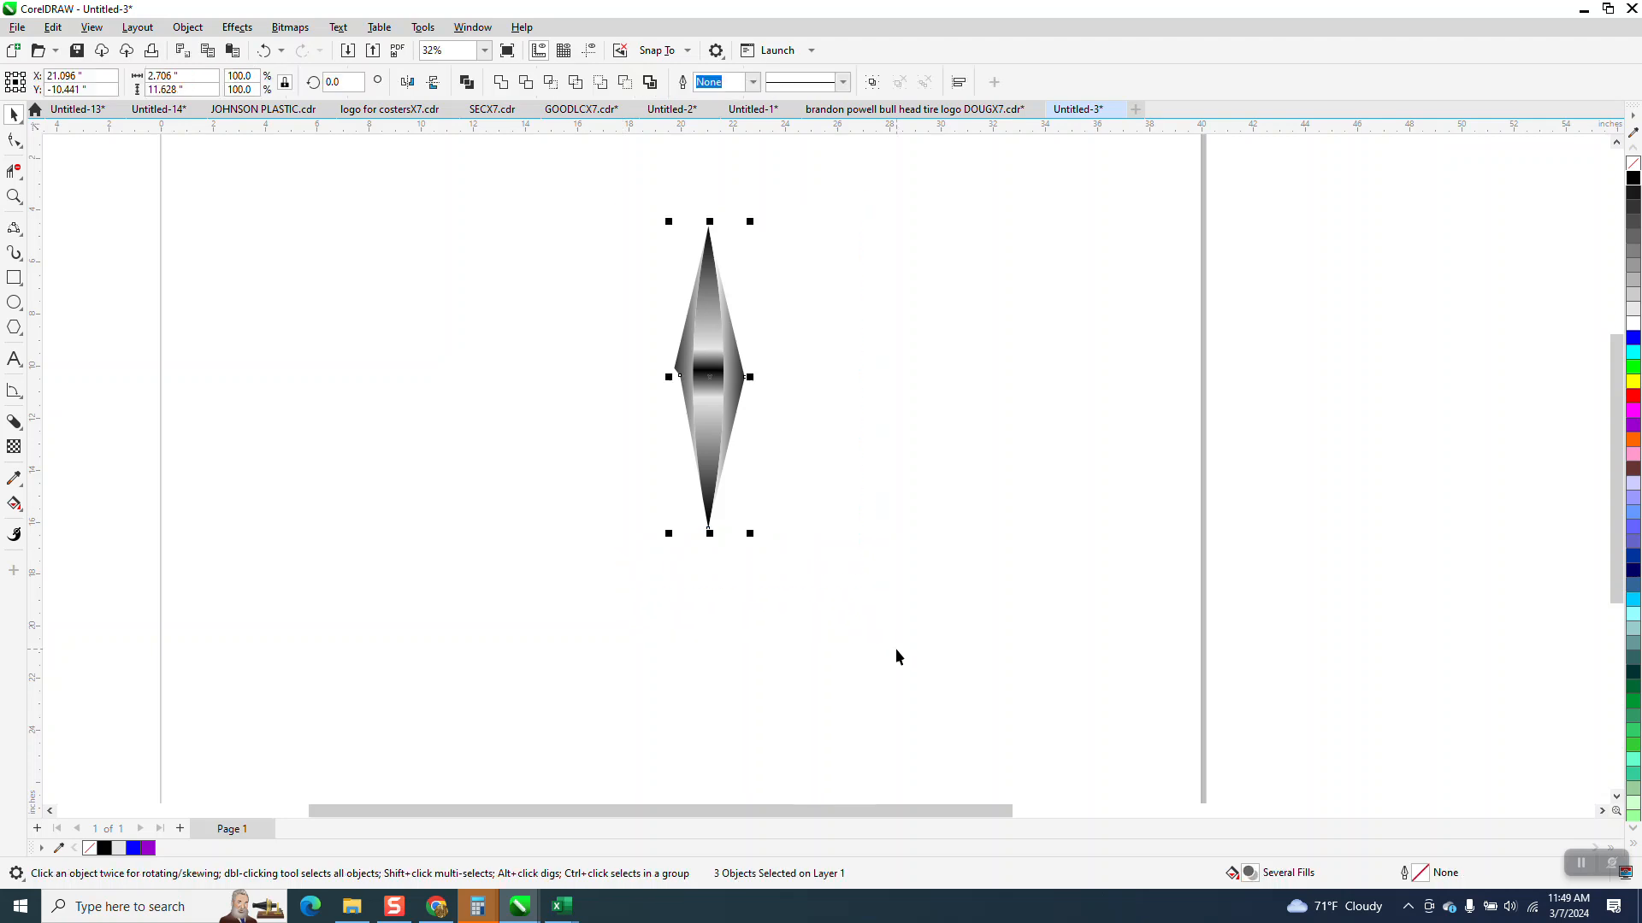
key(ctrl+g)
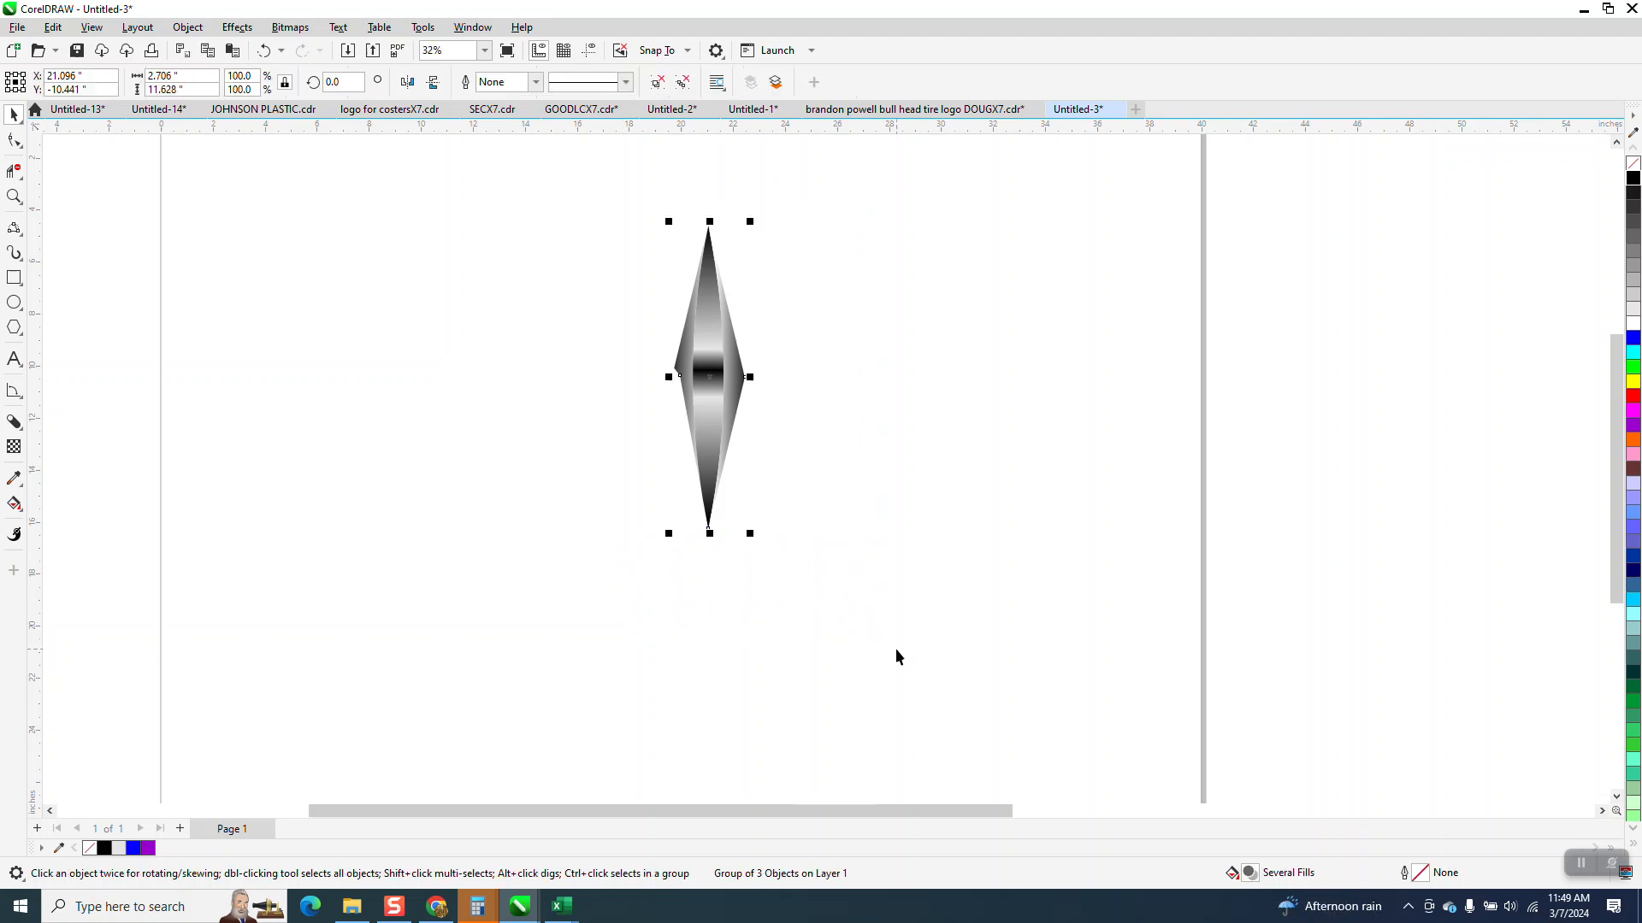
- Move the grouped spike's rotation centre to its bottom tip and duplicate it around that point in 24° increments until the ring is complete
click(713, 375)
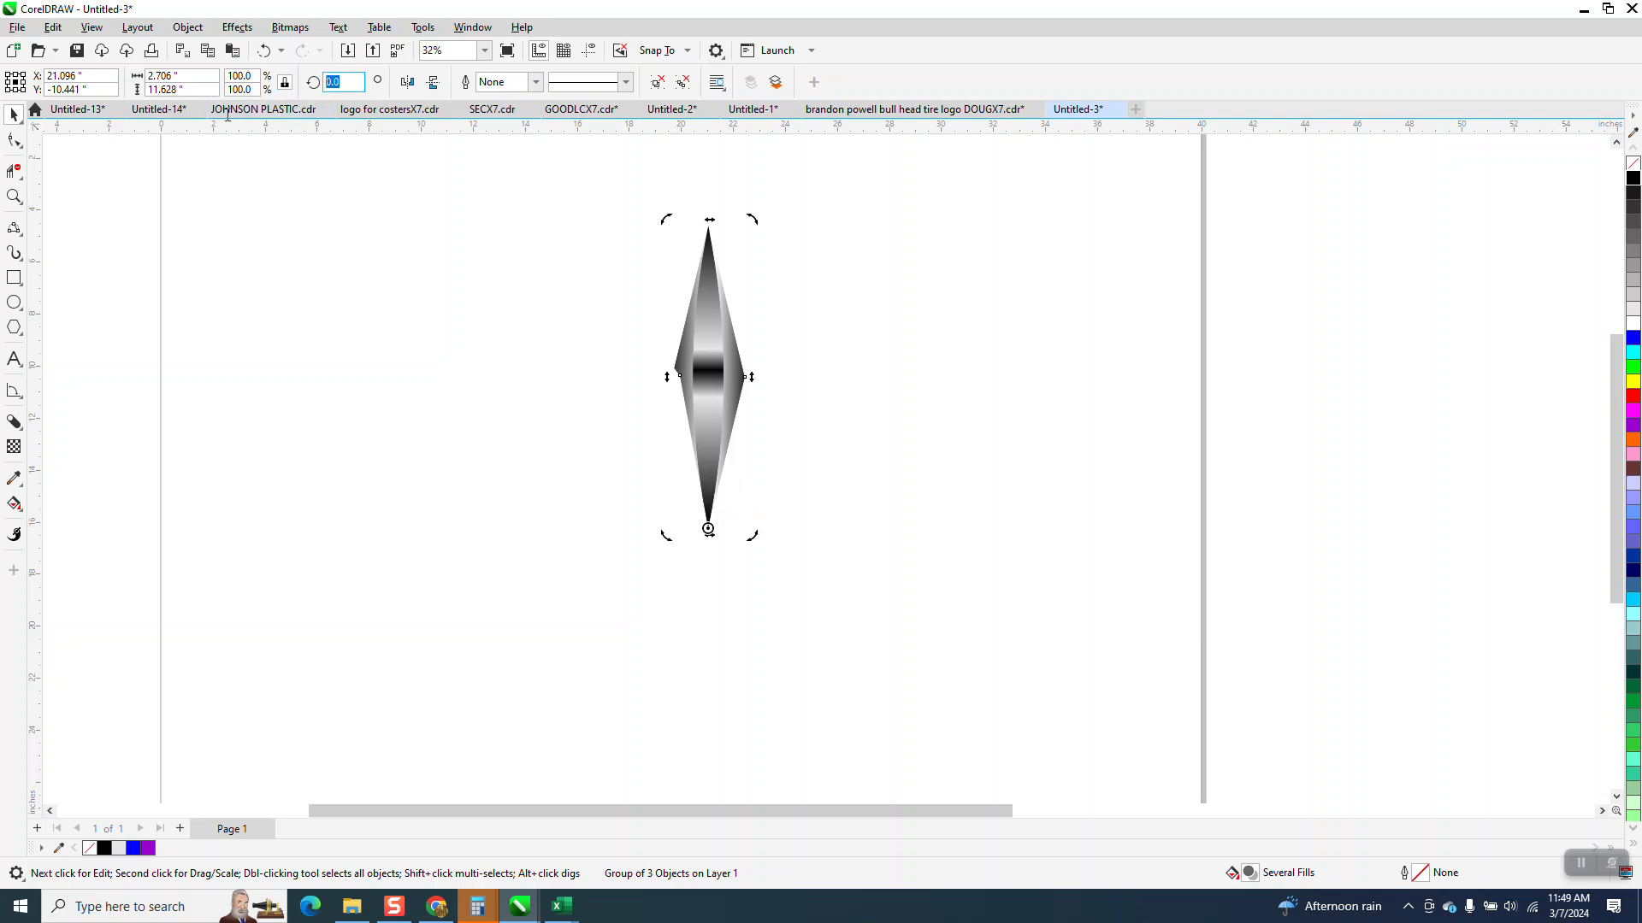
text(24)
key(Return)
key(ctrl+d)
key(ctrl+d)
key(ctrl+d)
key(ctrl+d)
key(ctrl+d)
key(ctrl+d)
key(ctrl+d)
key(ctrl+d)
key(ctrl+d)
key(ctrl+d)
key(ctrl+d)
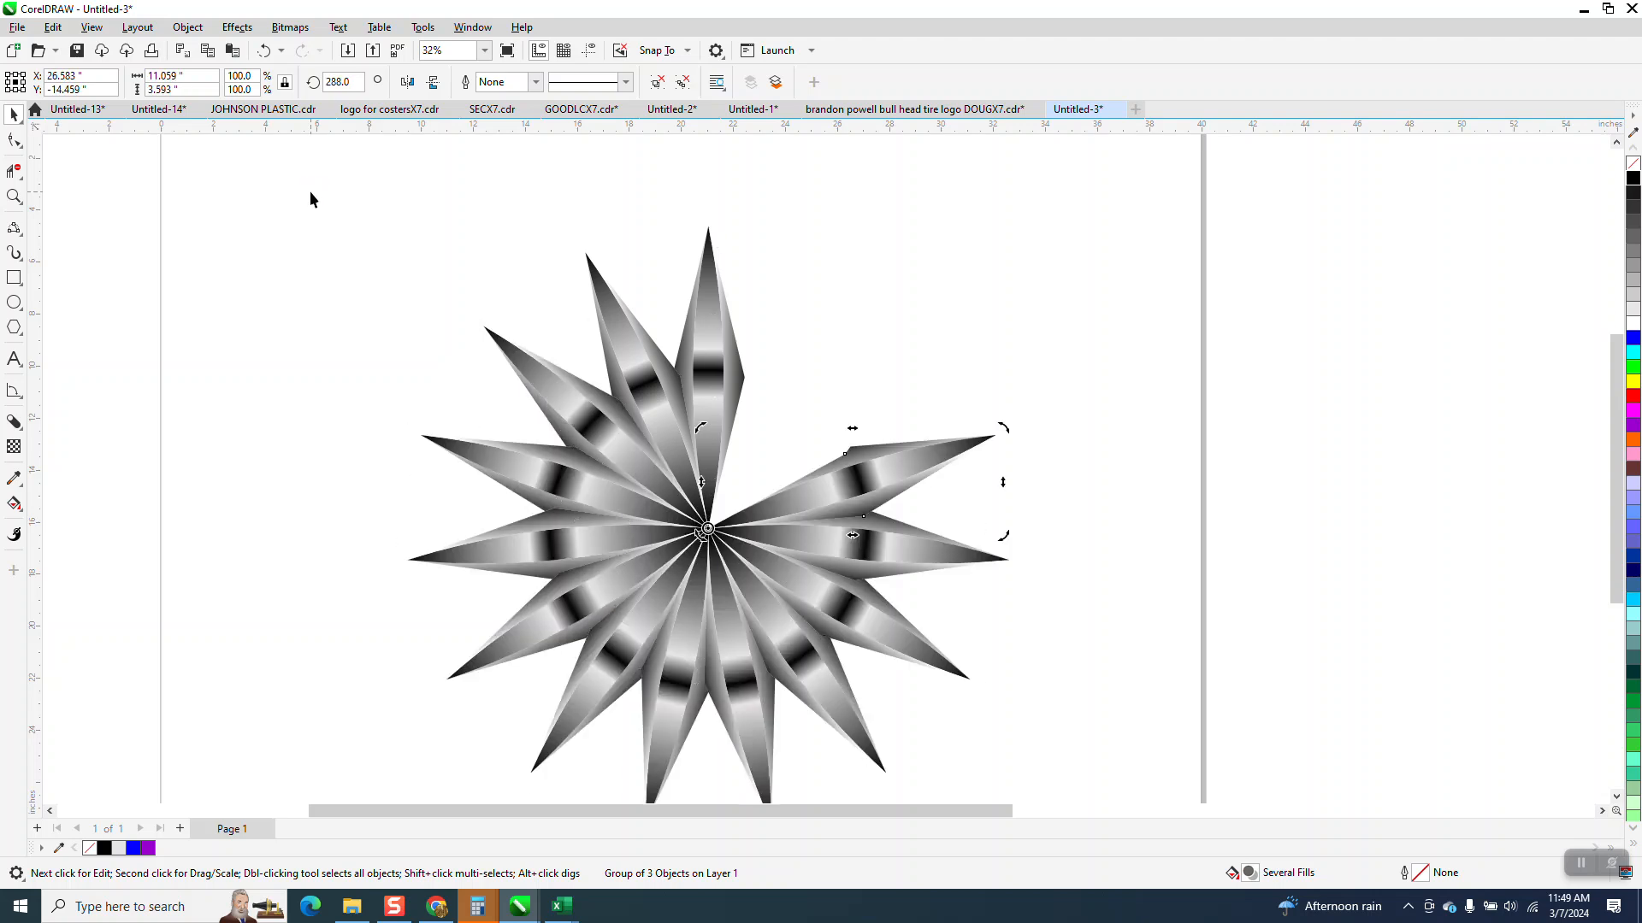
key(ctrl+d)
key(ctrl+d)
scroll(645, 254, down, 1)
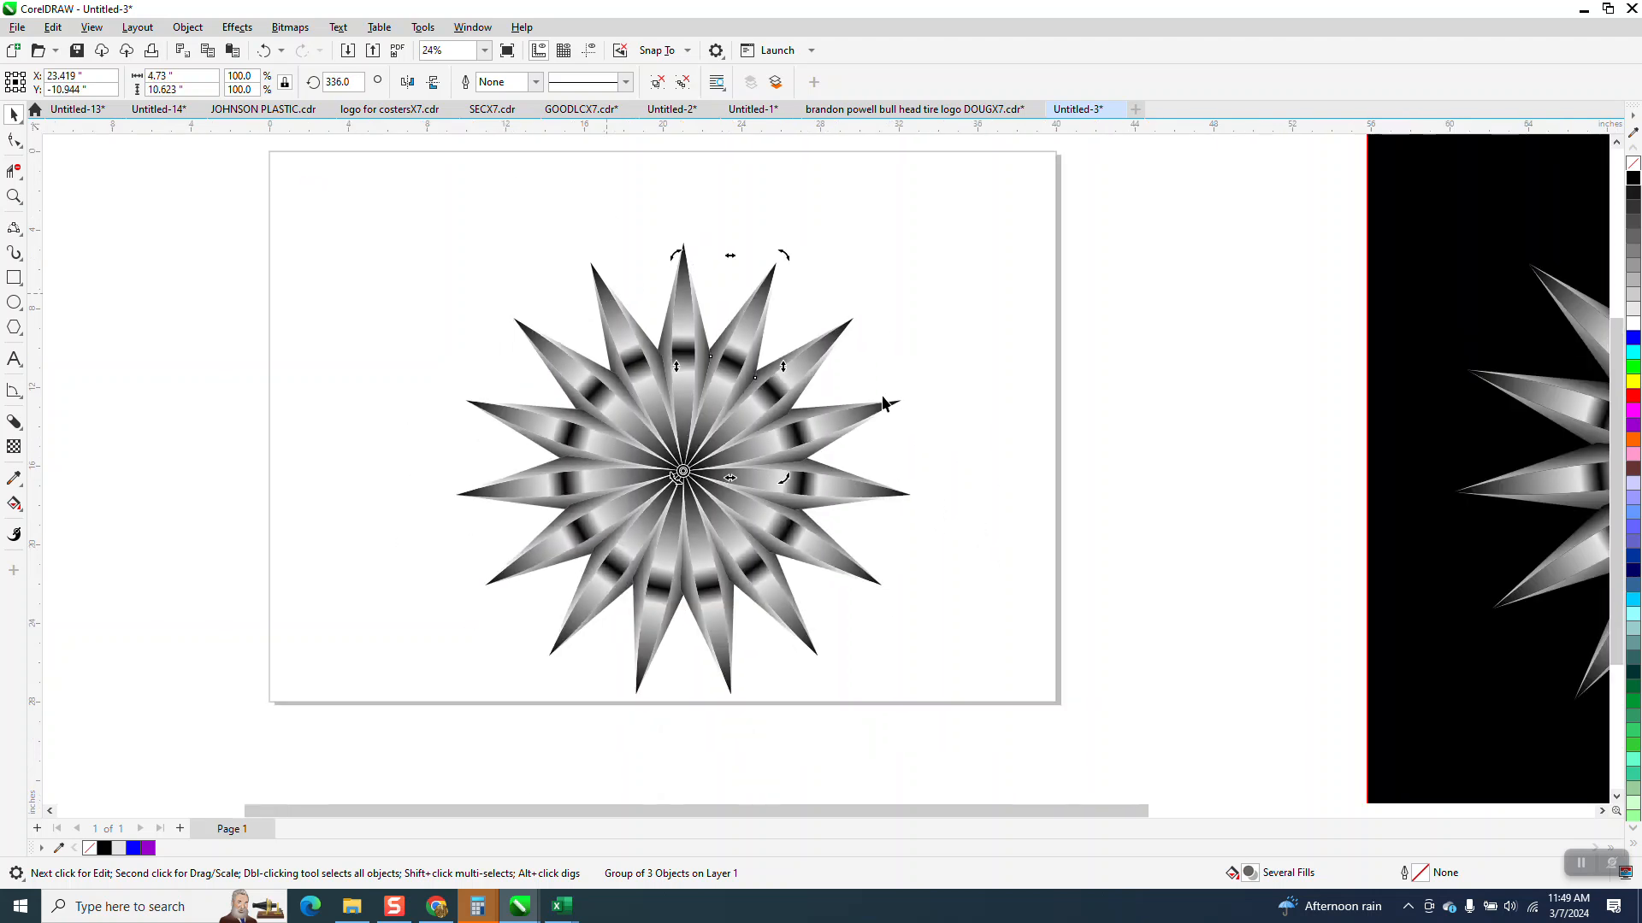
- Move the black background rectangle behind the new starburst on the page
scroll(1376, 423, down, 1)
drag(1392, 406, 599, 414)
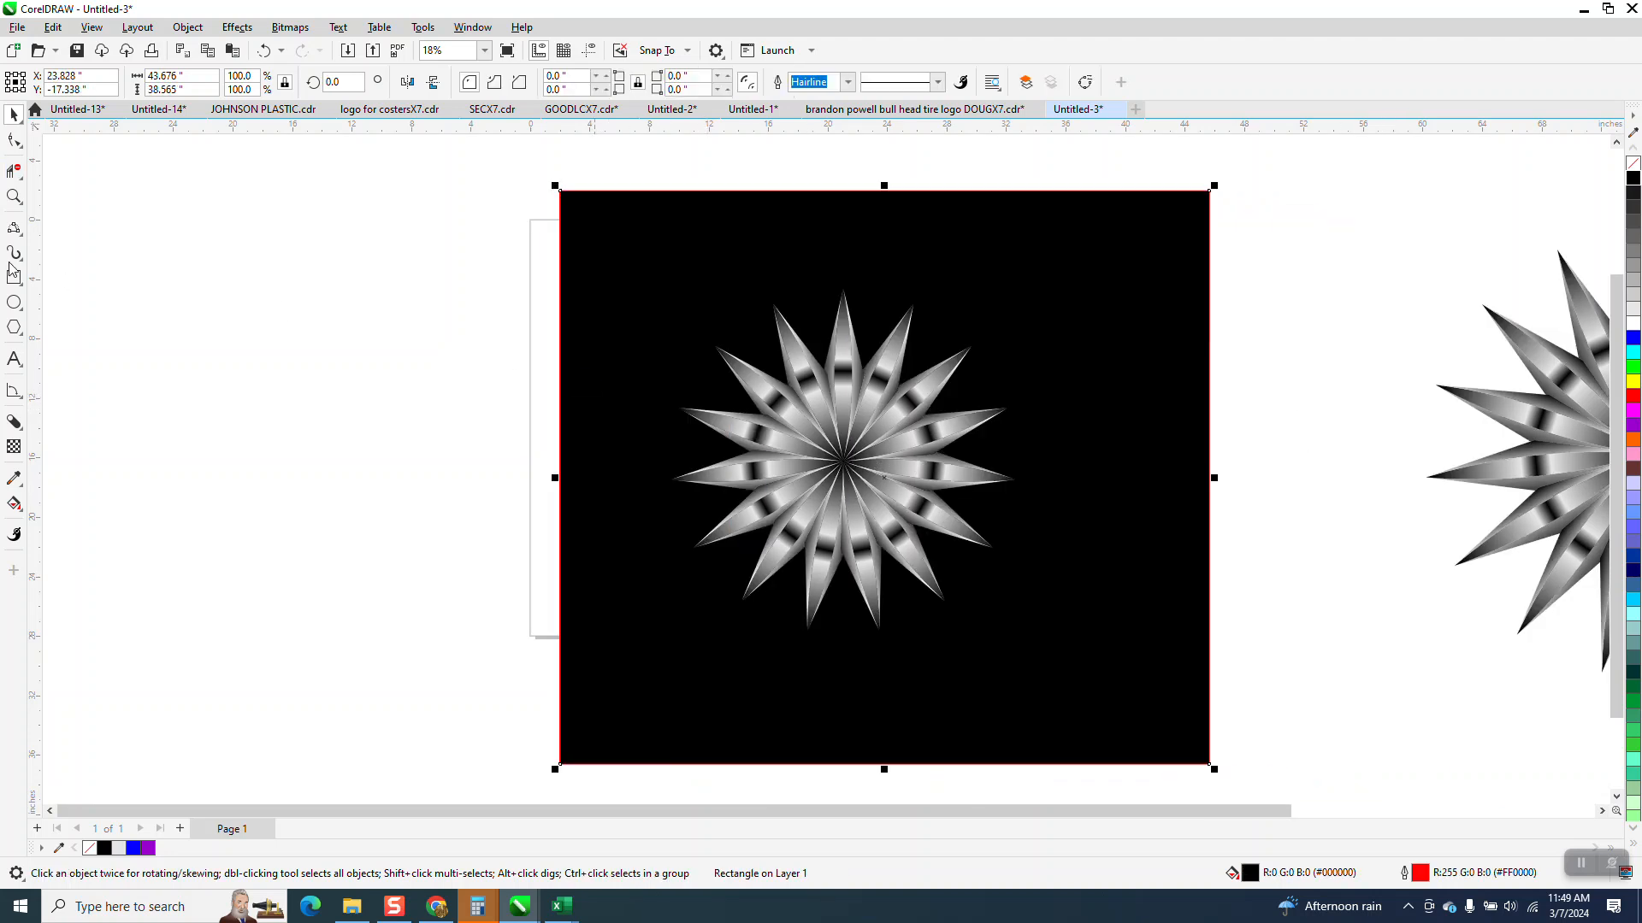
- Examine the starburst's gradient bands and spike tips up close against the black background
click(14, 197)
drag(787, 283, 1052, 419)
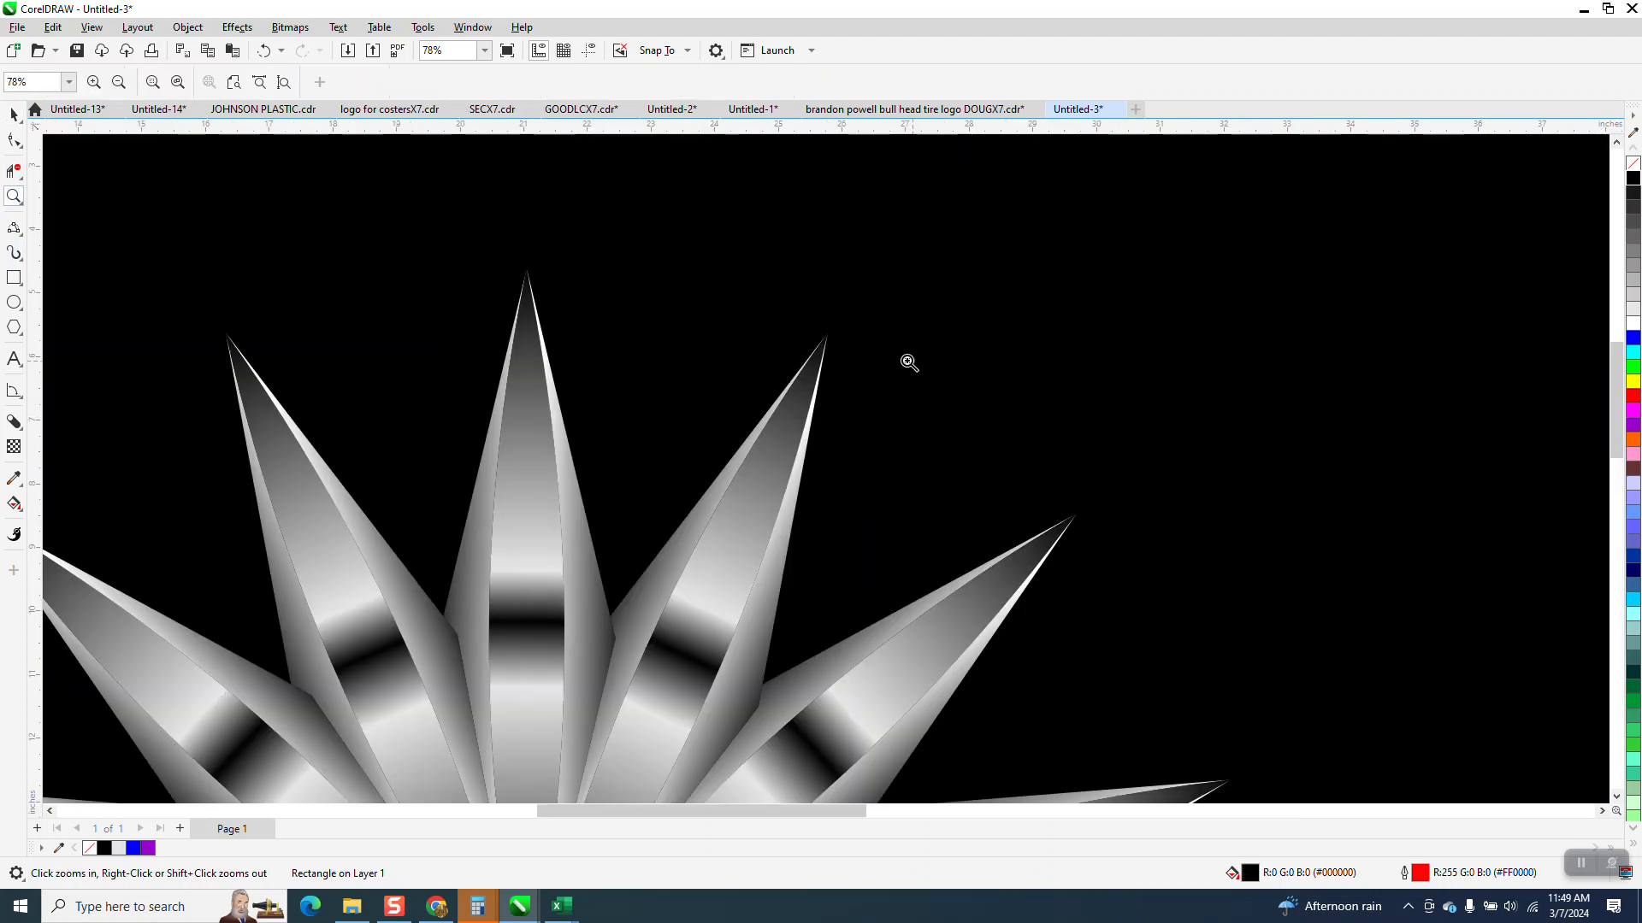
right_click(652, 337)
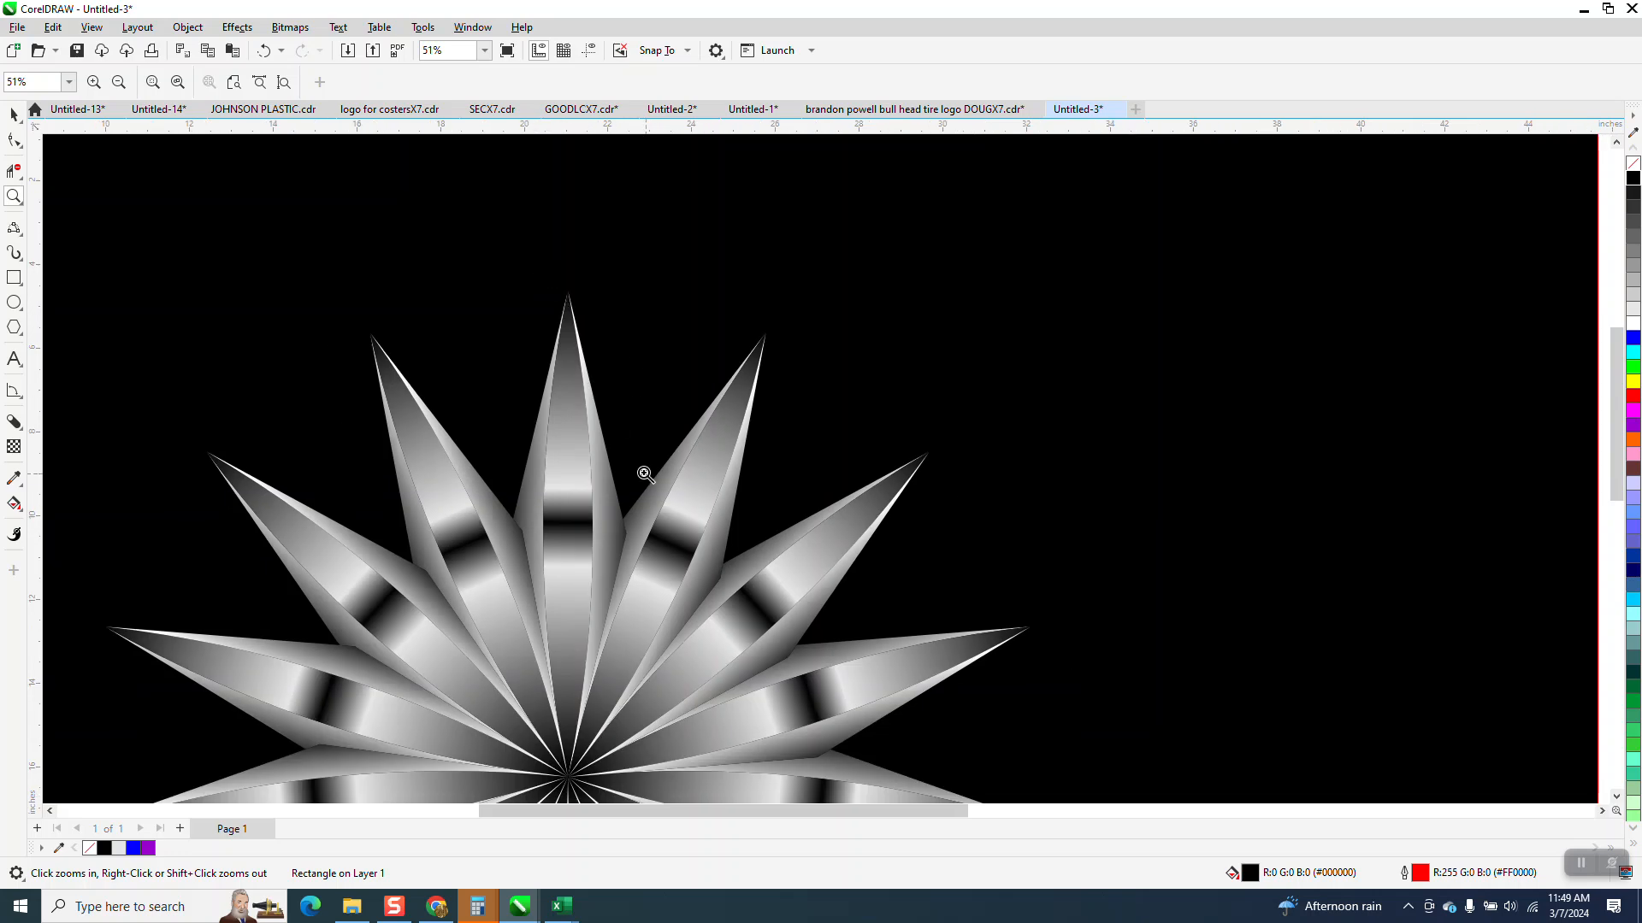
scroll(628, 436, down, 2)
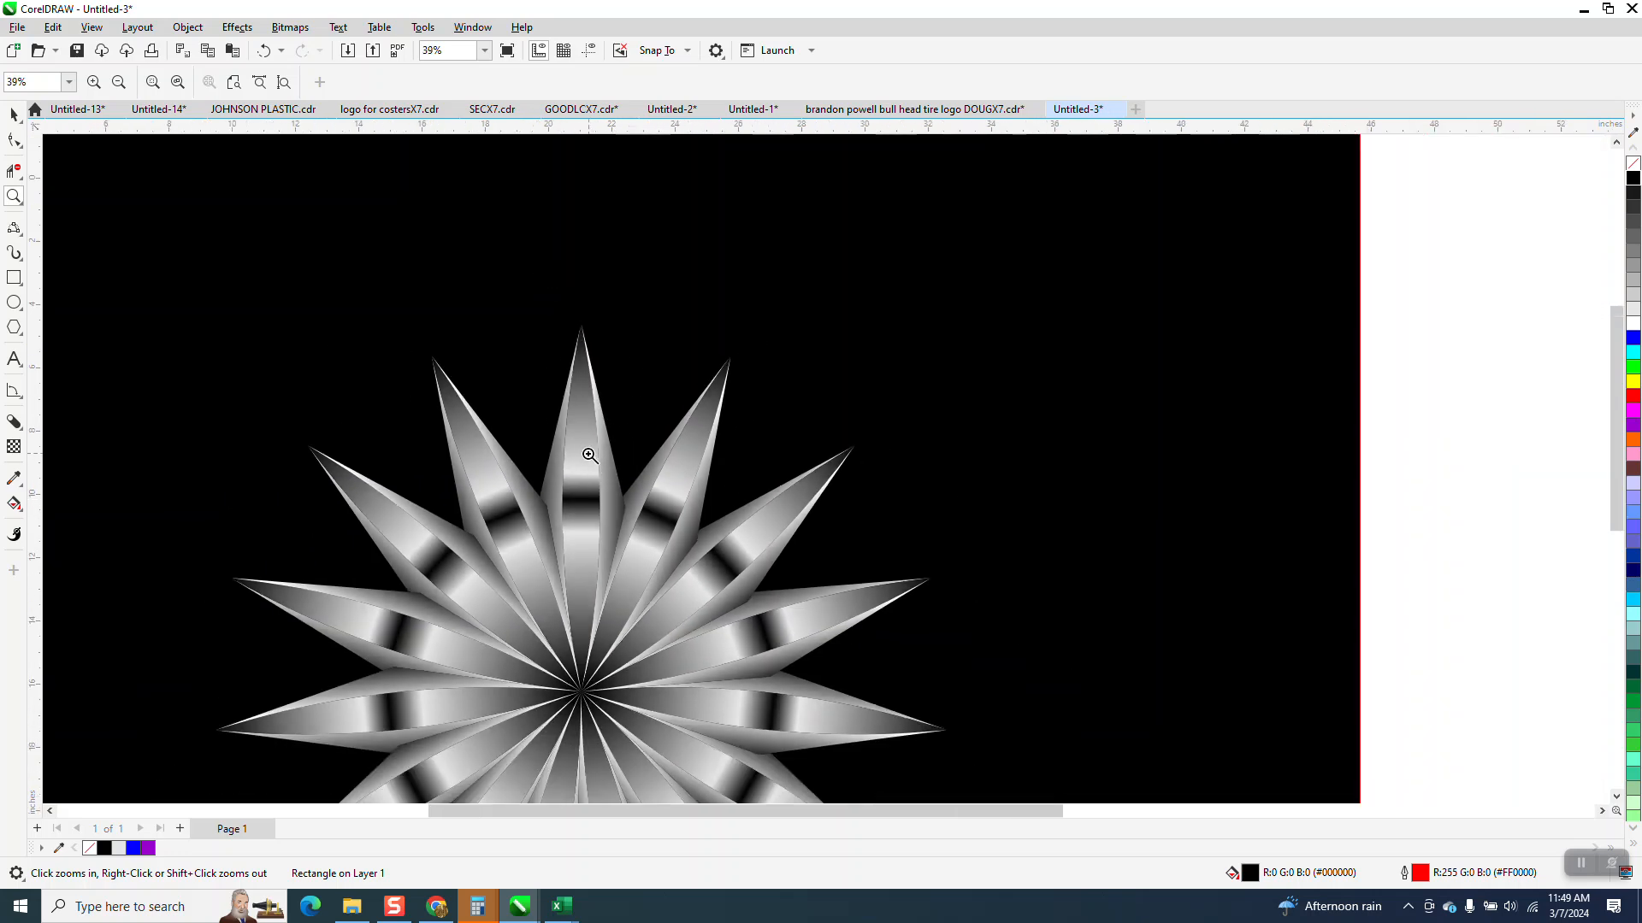
scroll(582, 505, down, 1)
scroll(600, 575, down, 2)
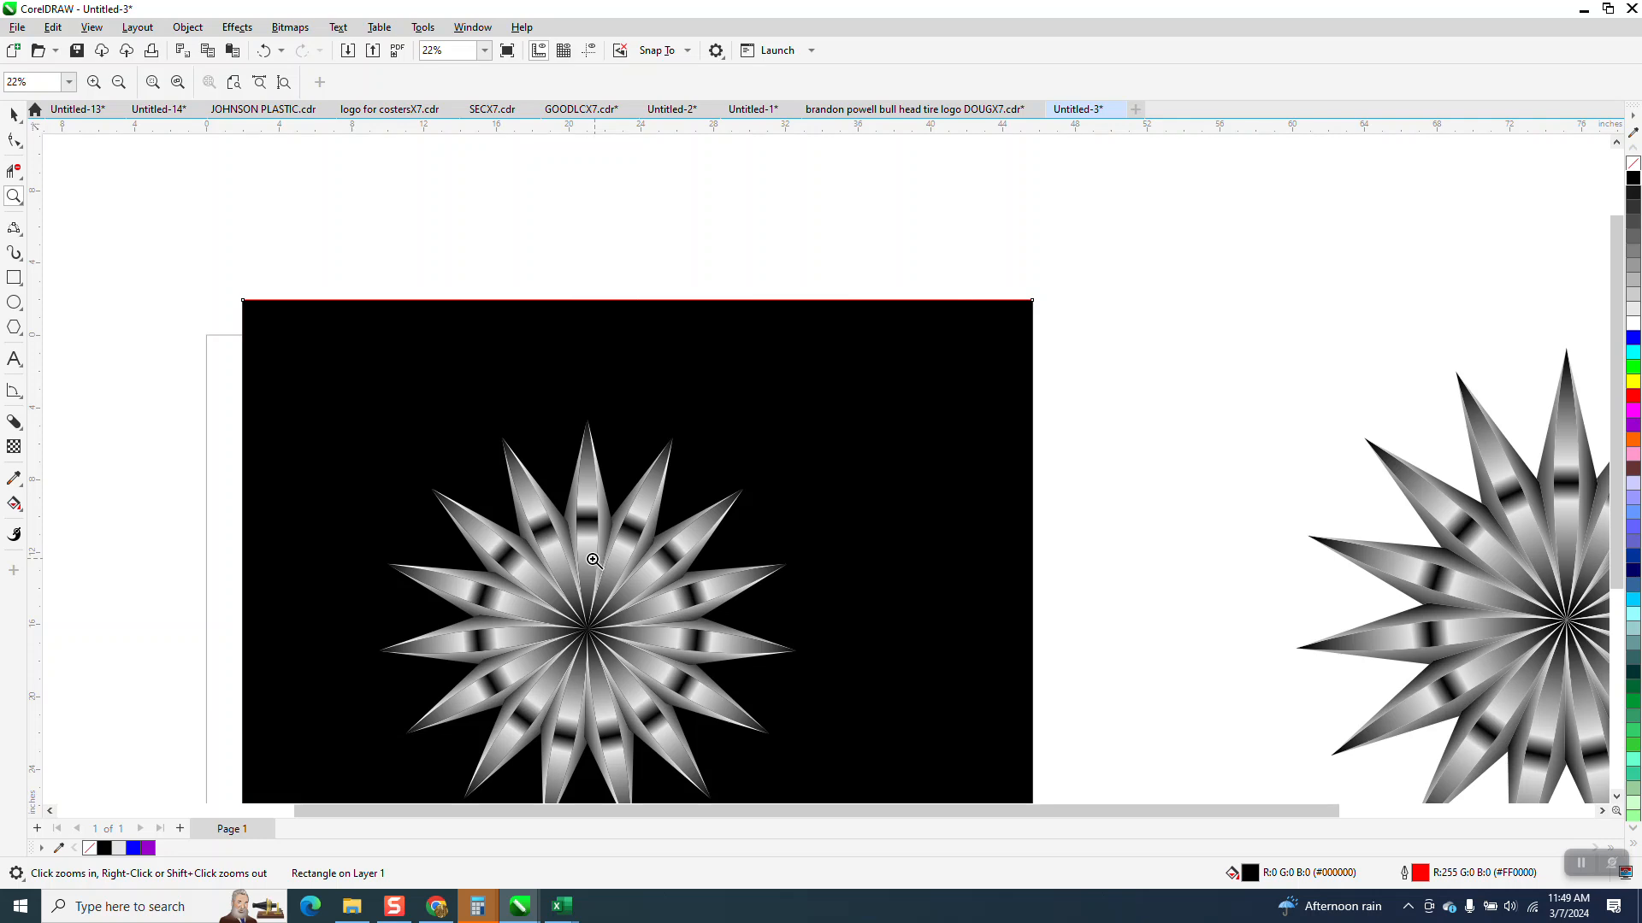
drag(525, 420, 674, 592)
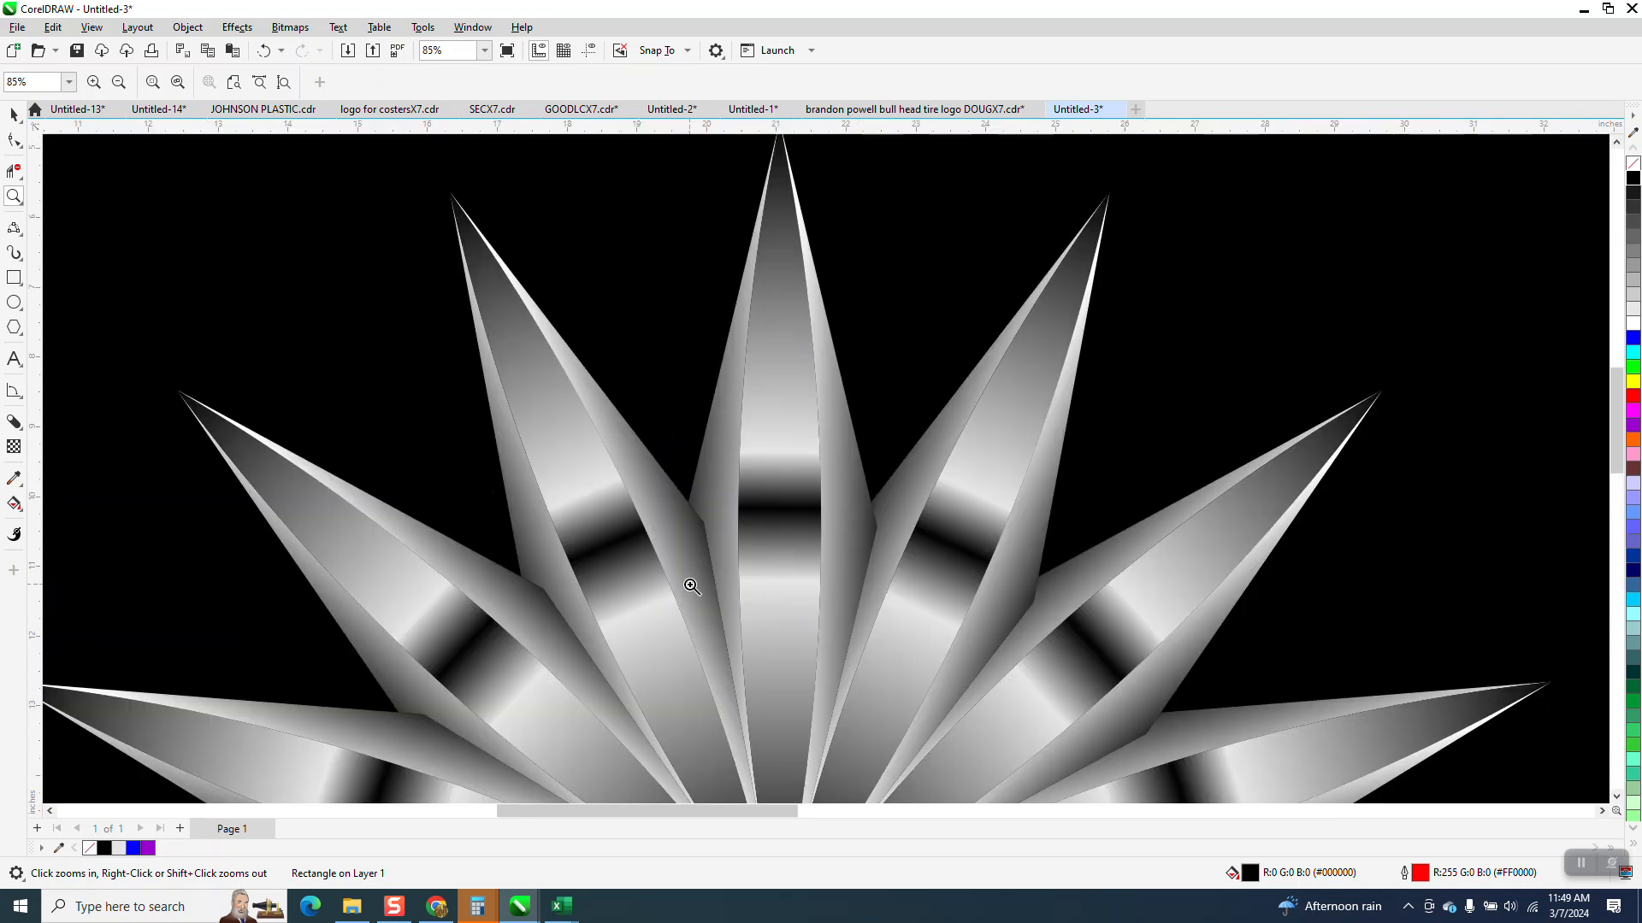
scroll(672, 538, down, 1)
scroll(672, 537, down, 4)
scroll(672, 533, down, 1)
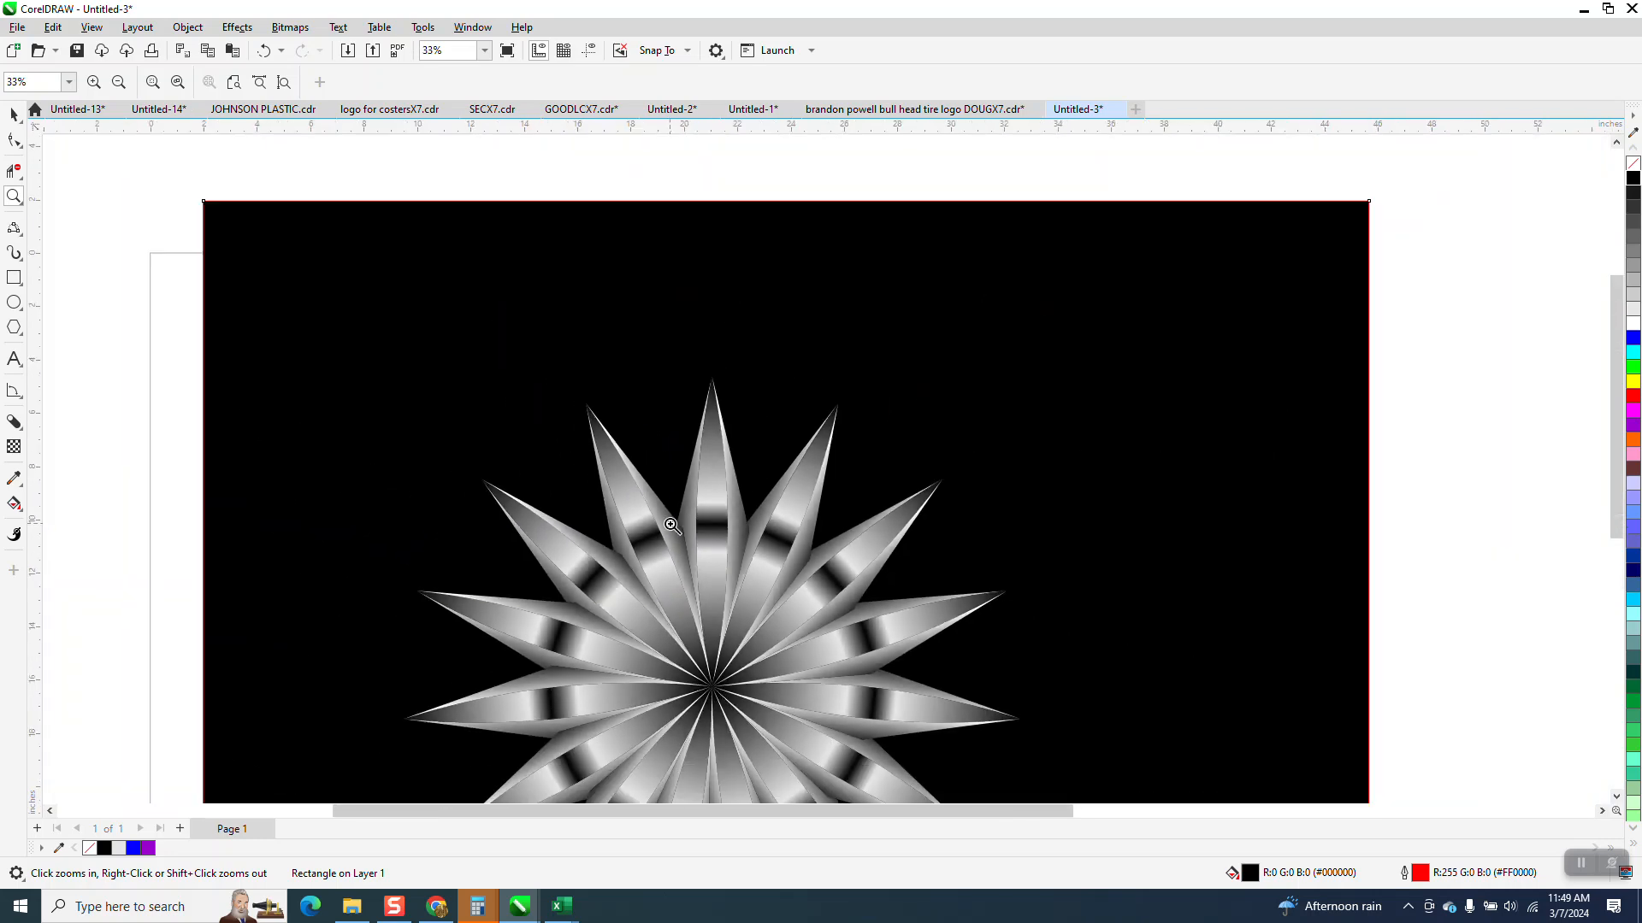
- Undo the background move and the repeated duplicates, and delete the remaining rotated copy to leave only the upright spike
click(264, 51)
click(263, 51)
click(263, 51)
scroll(843, 301, down, 2)
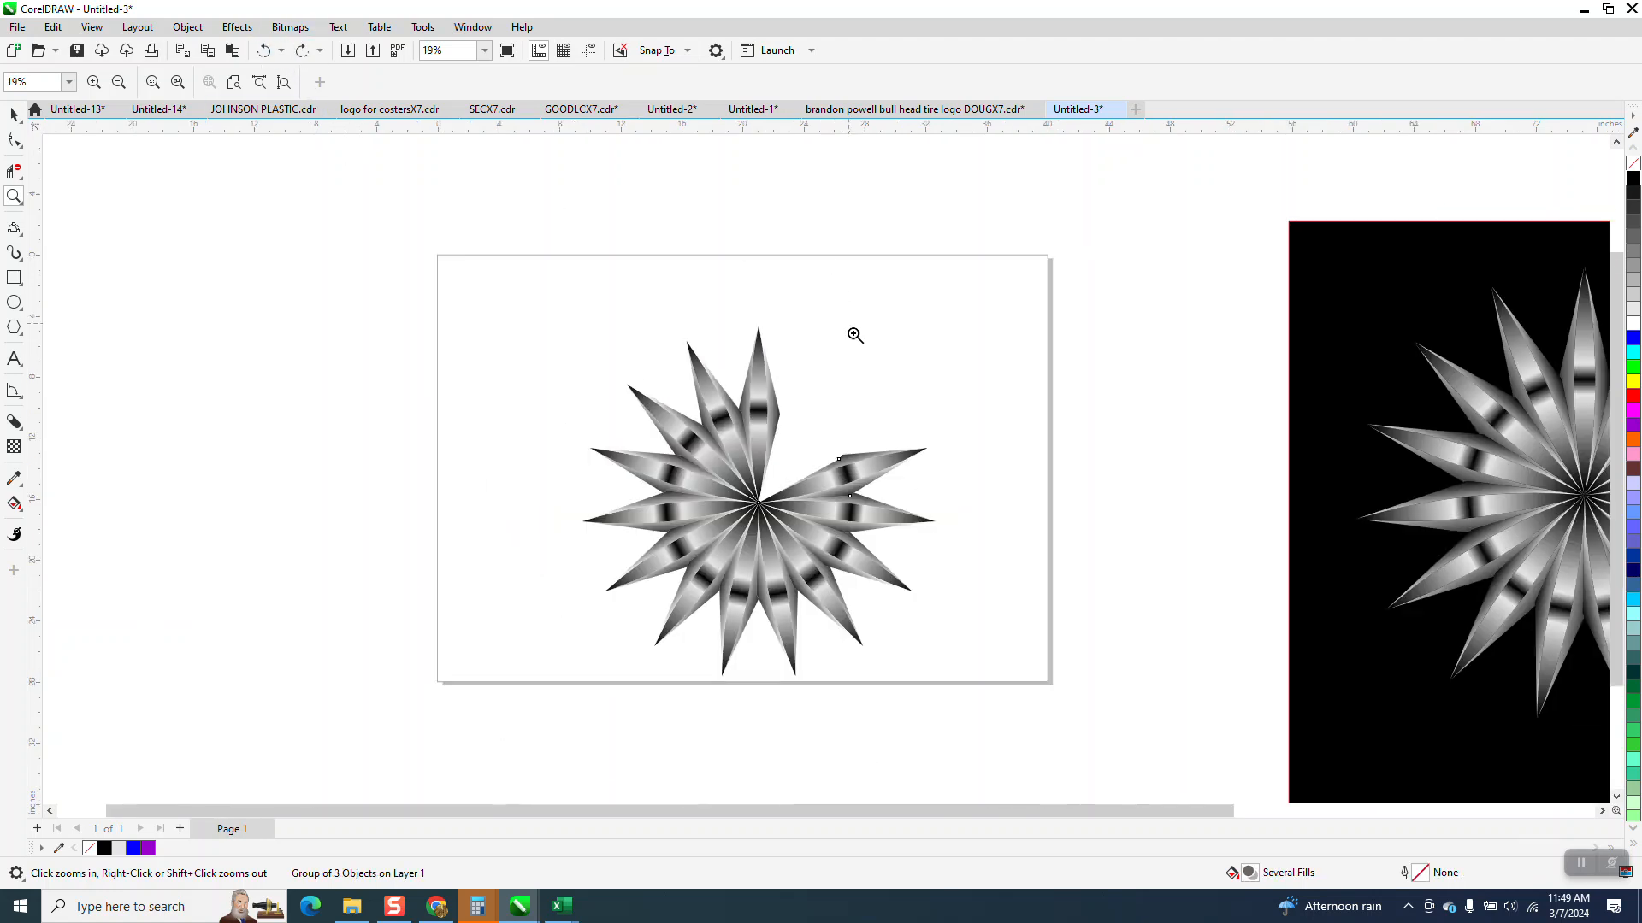
click(282, 51)
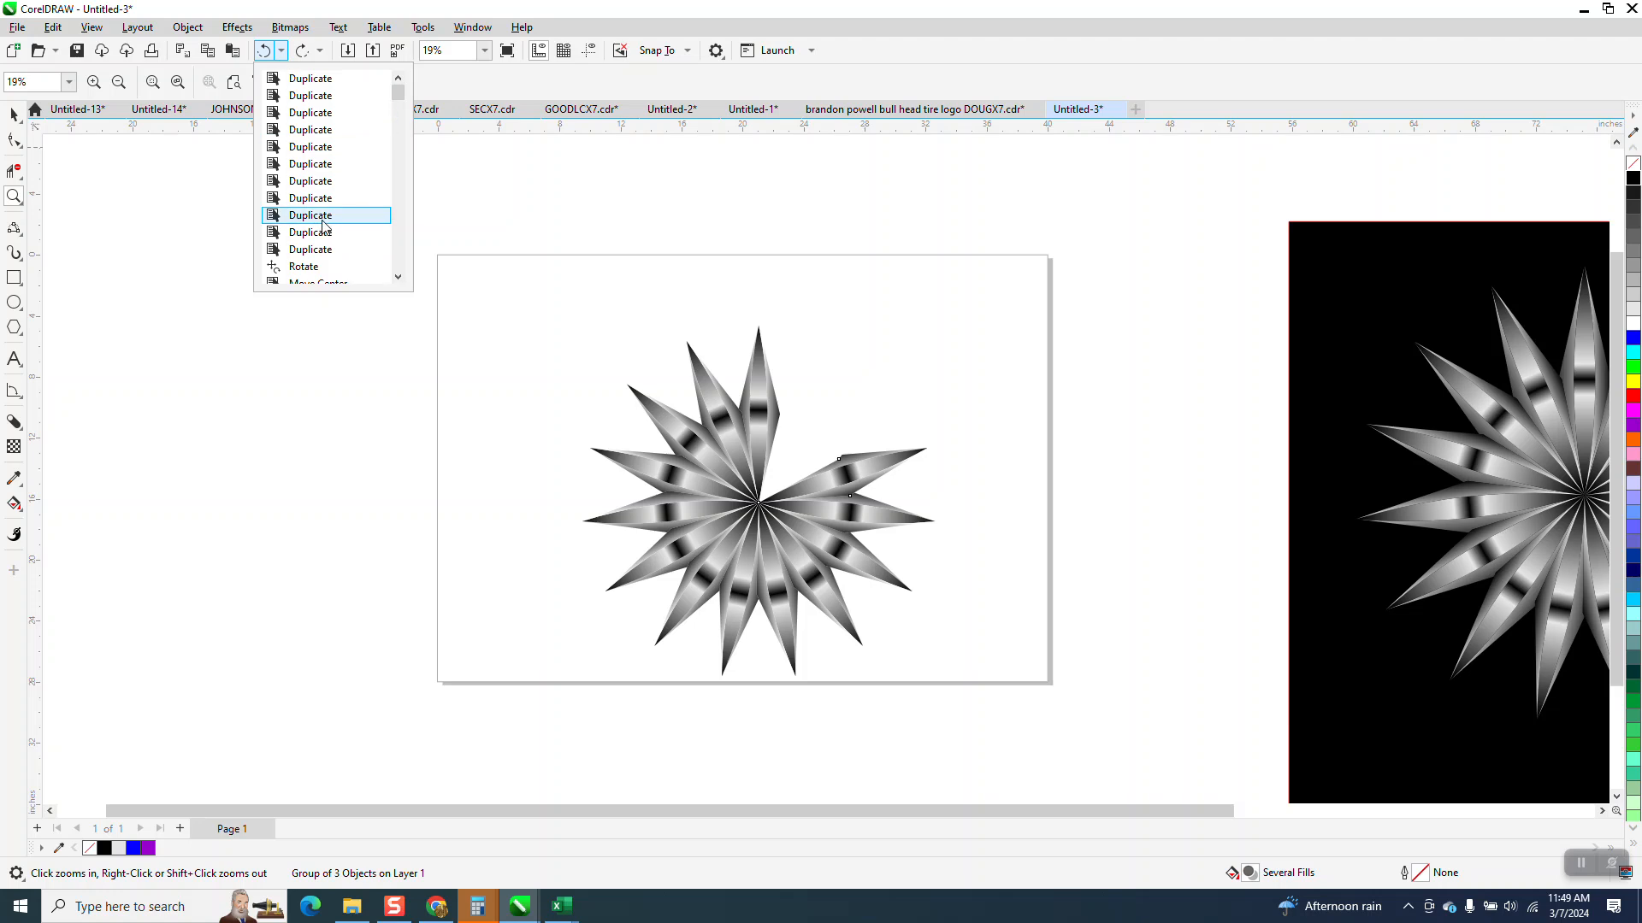
click(309, 248)
click(596, 329)
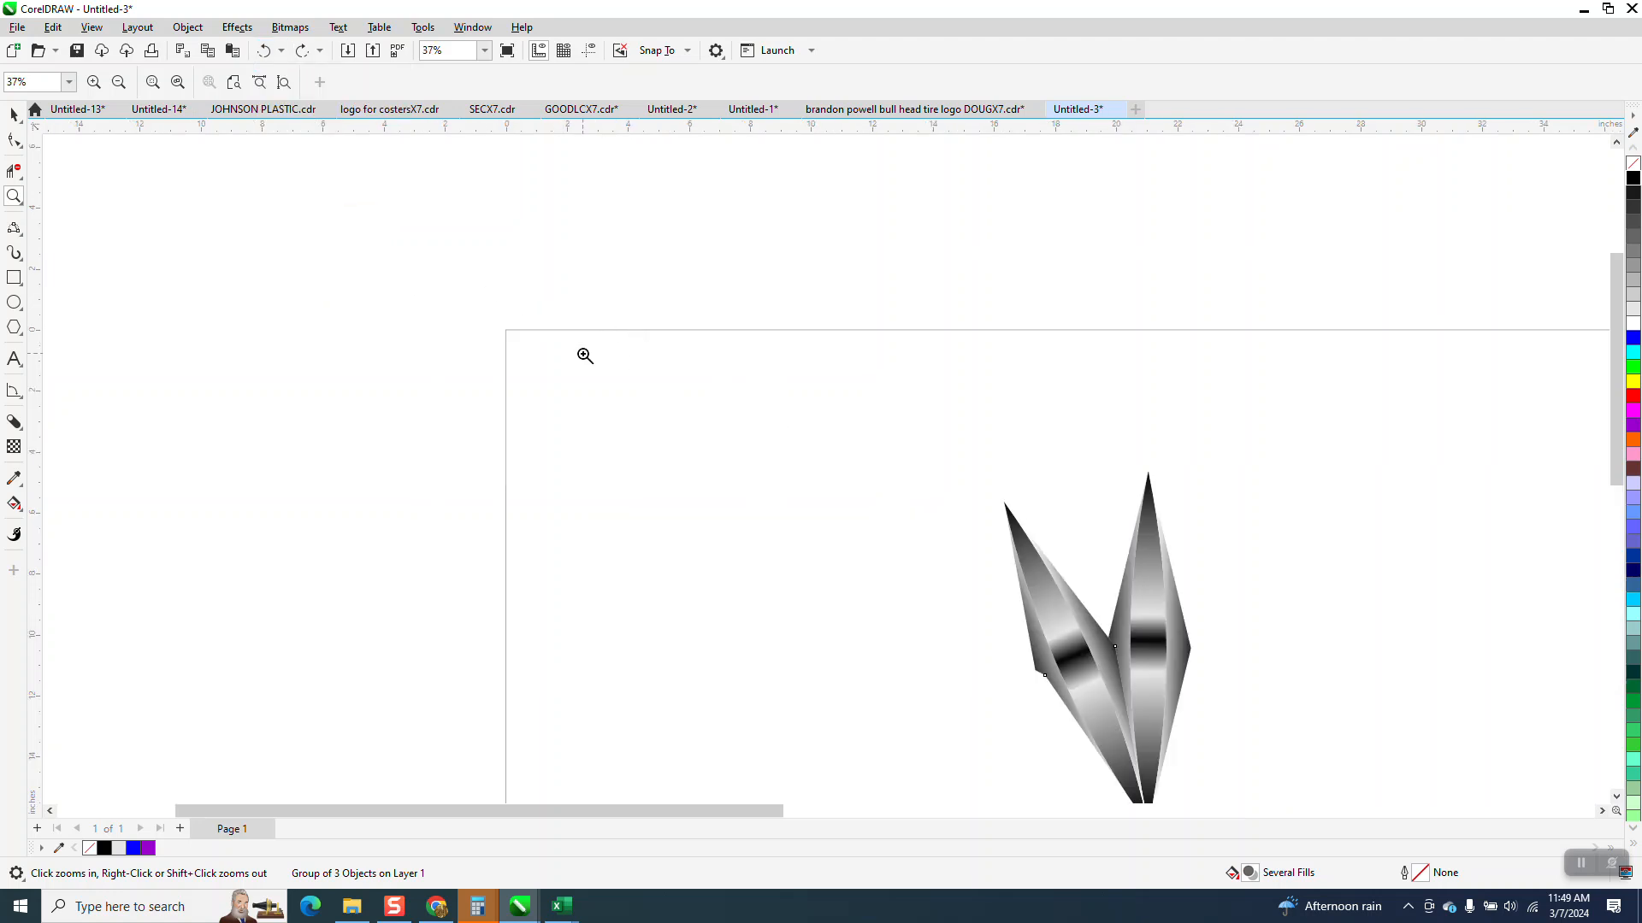
scroll(586, 346, down, 3)
click(12, 118)
click(716, 472)
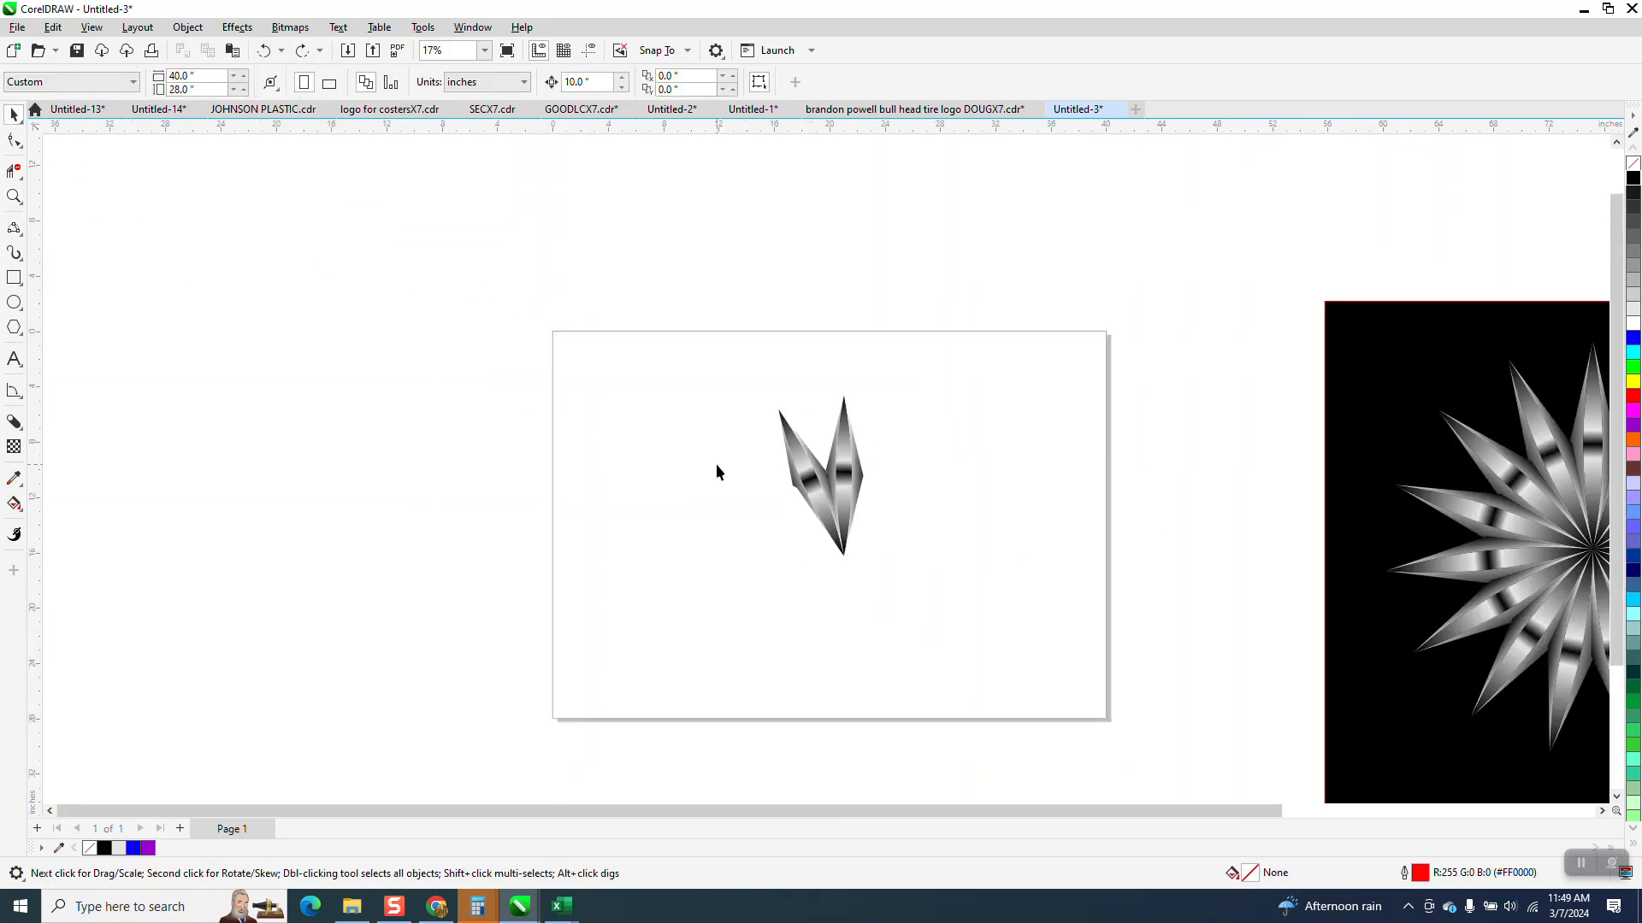
click(804, 471)
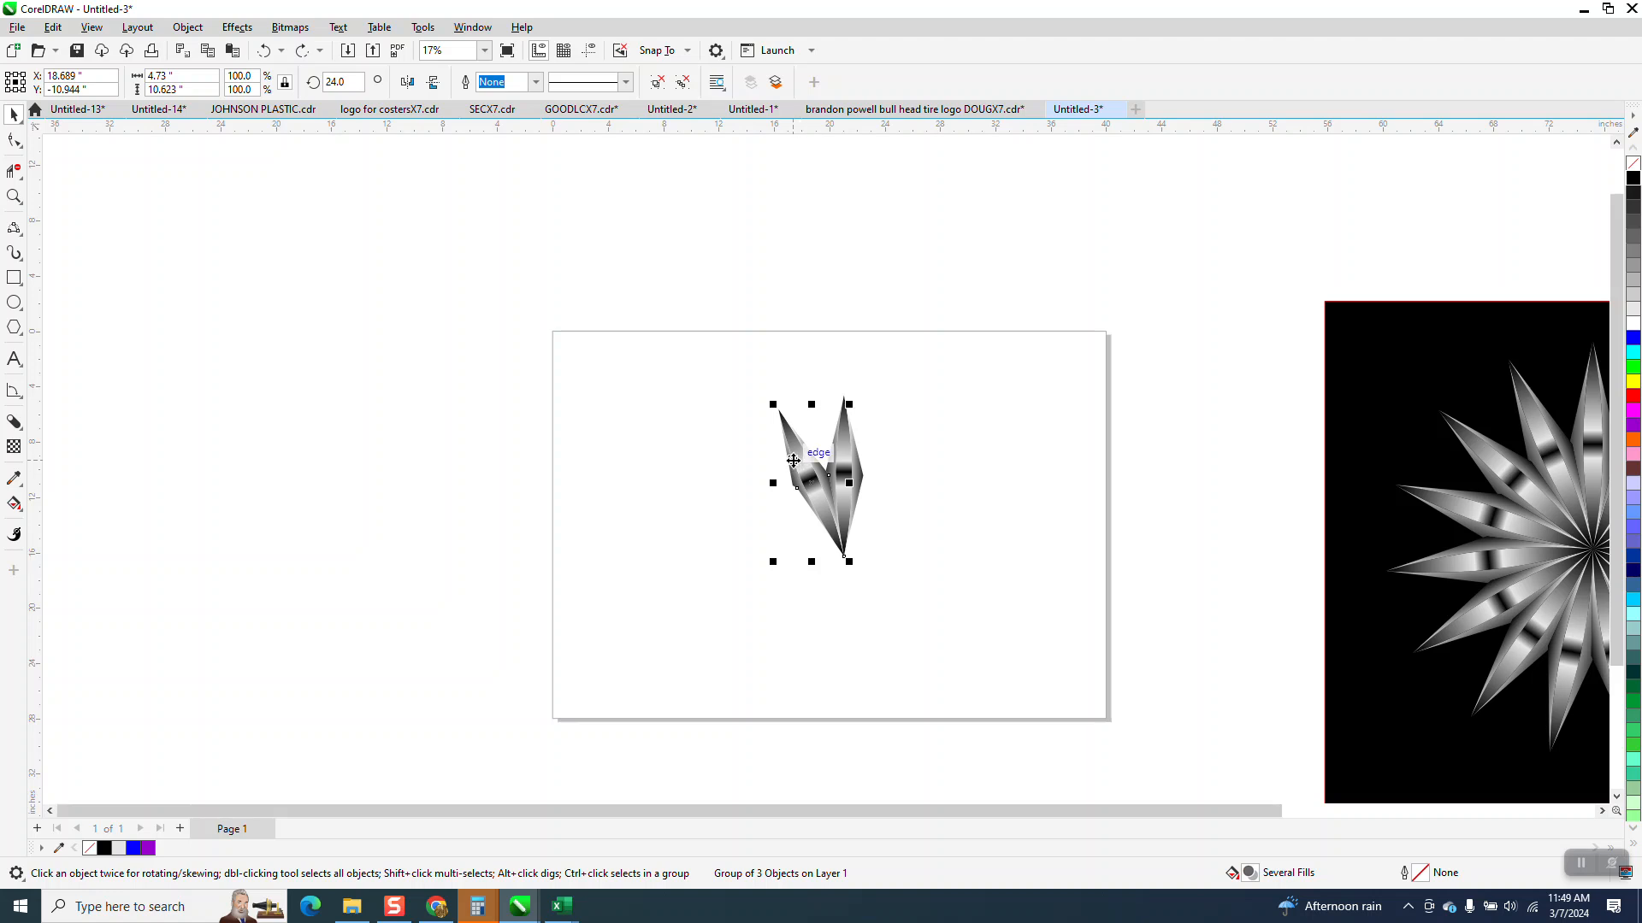
key(Delete)
- Ungroup the upright spike into its three pieces, undoing any accidental fill change
click(16, 197)
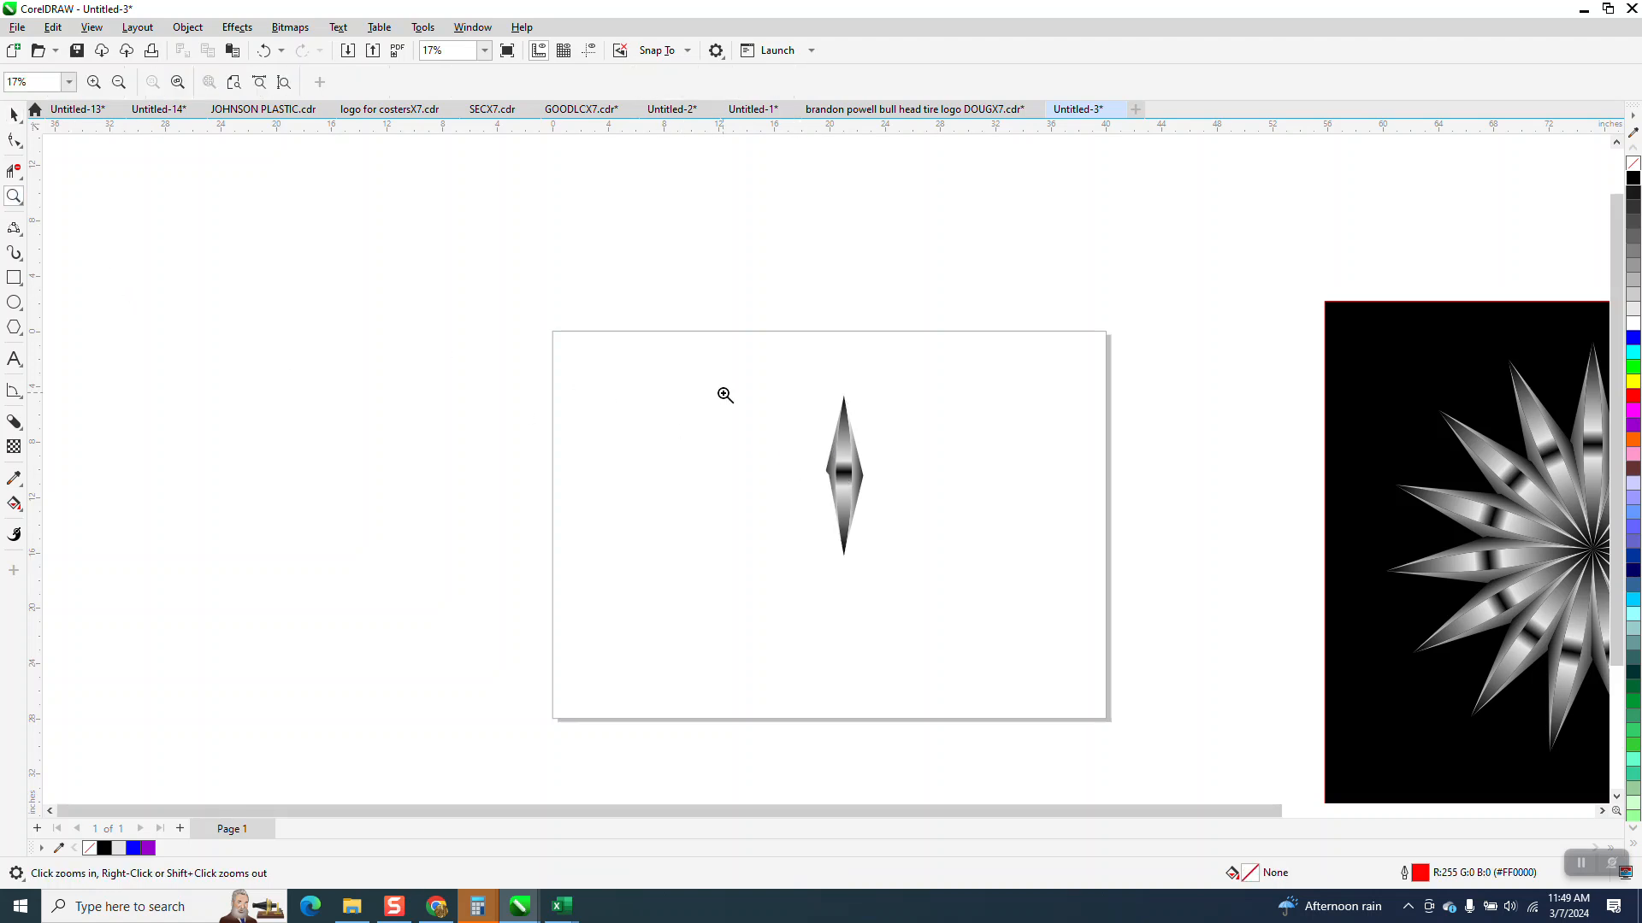
drag(722, 393, 1003, 615)
click(17, 511)
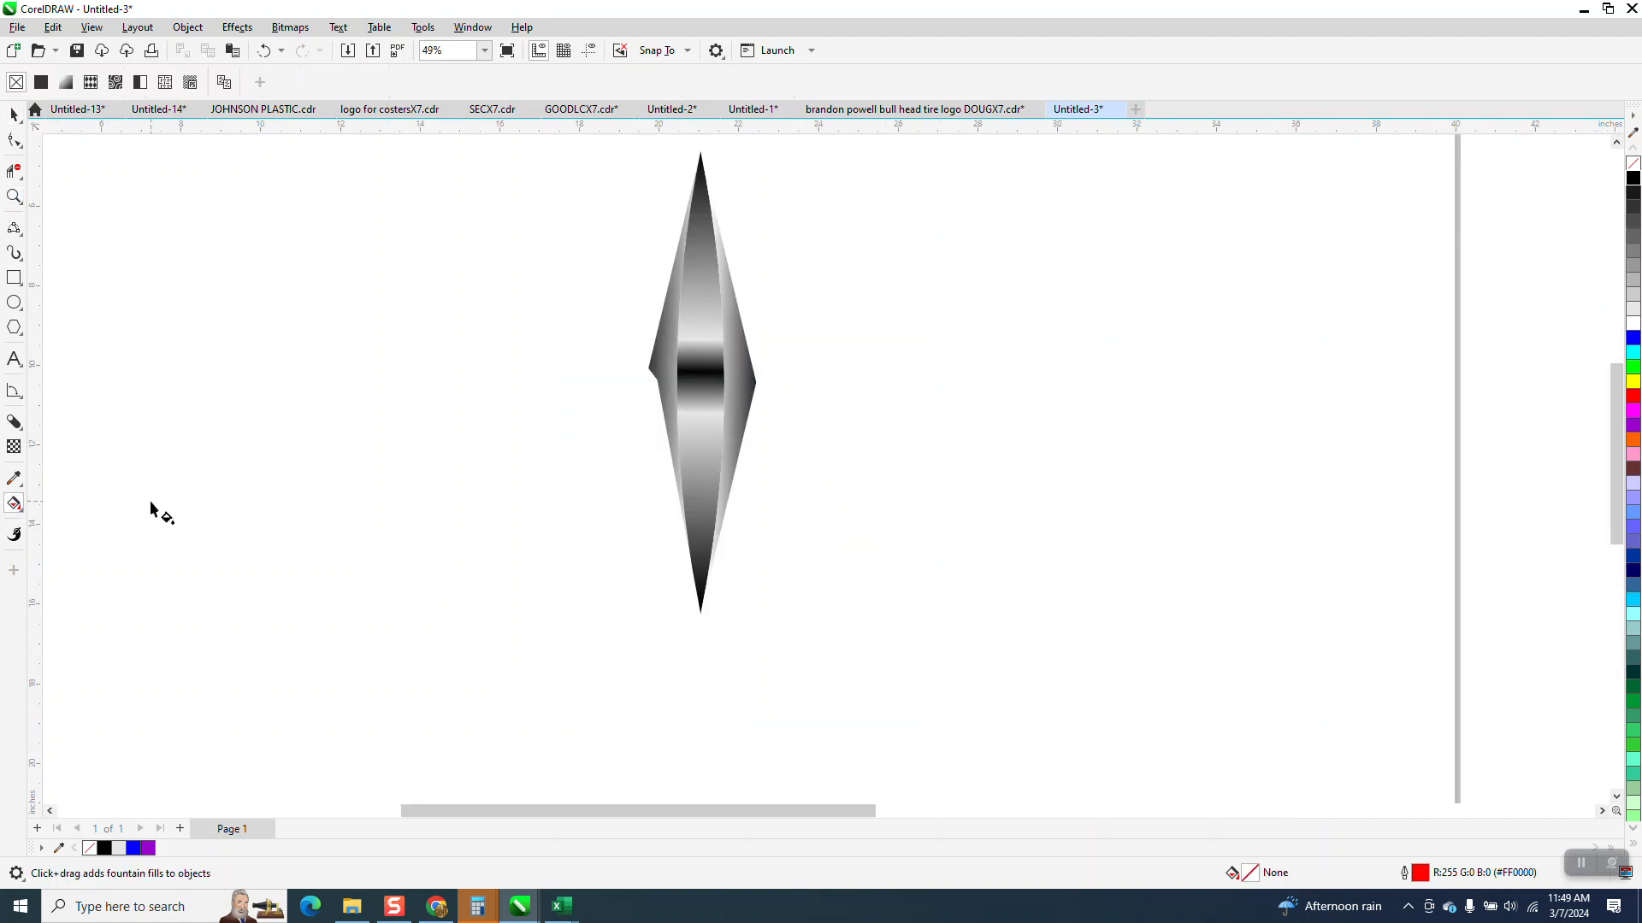
click(699, 444)
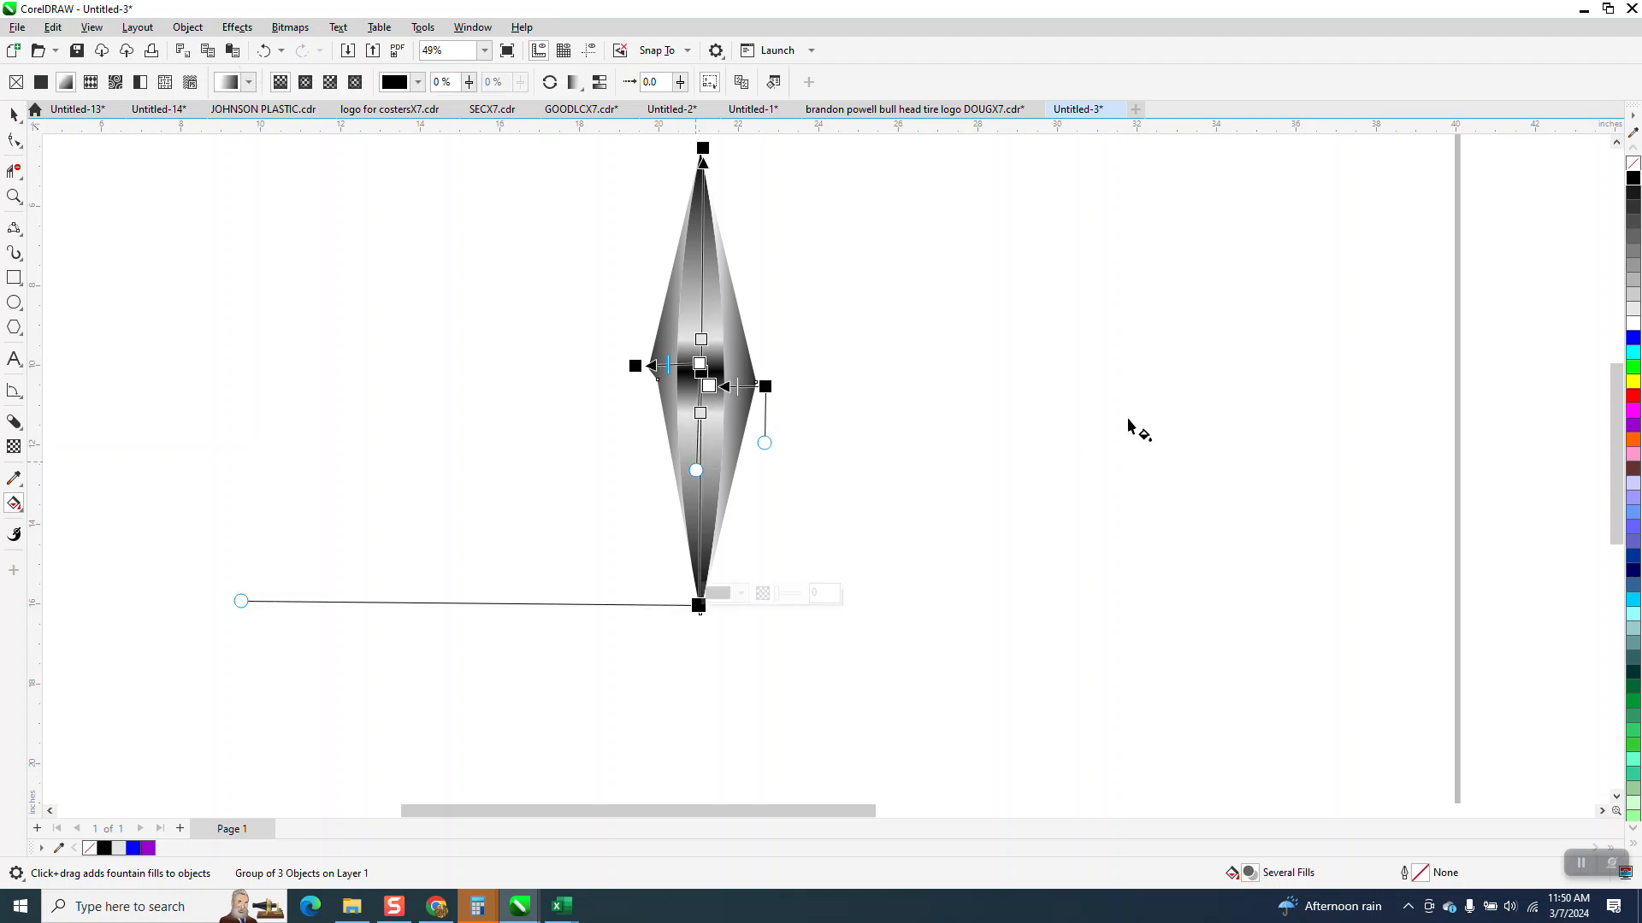
click(188, 27)
mouse_move(393, 318)
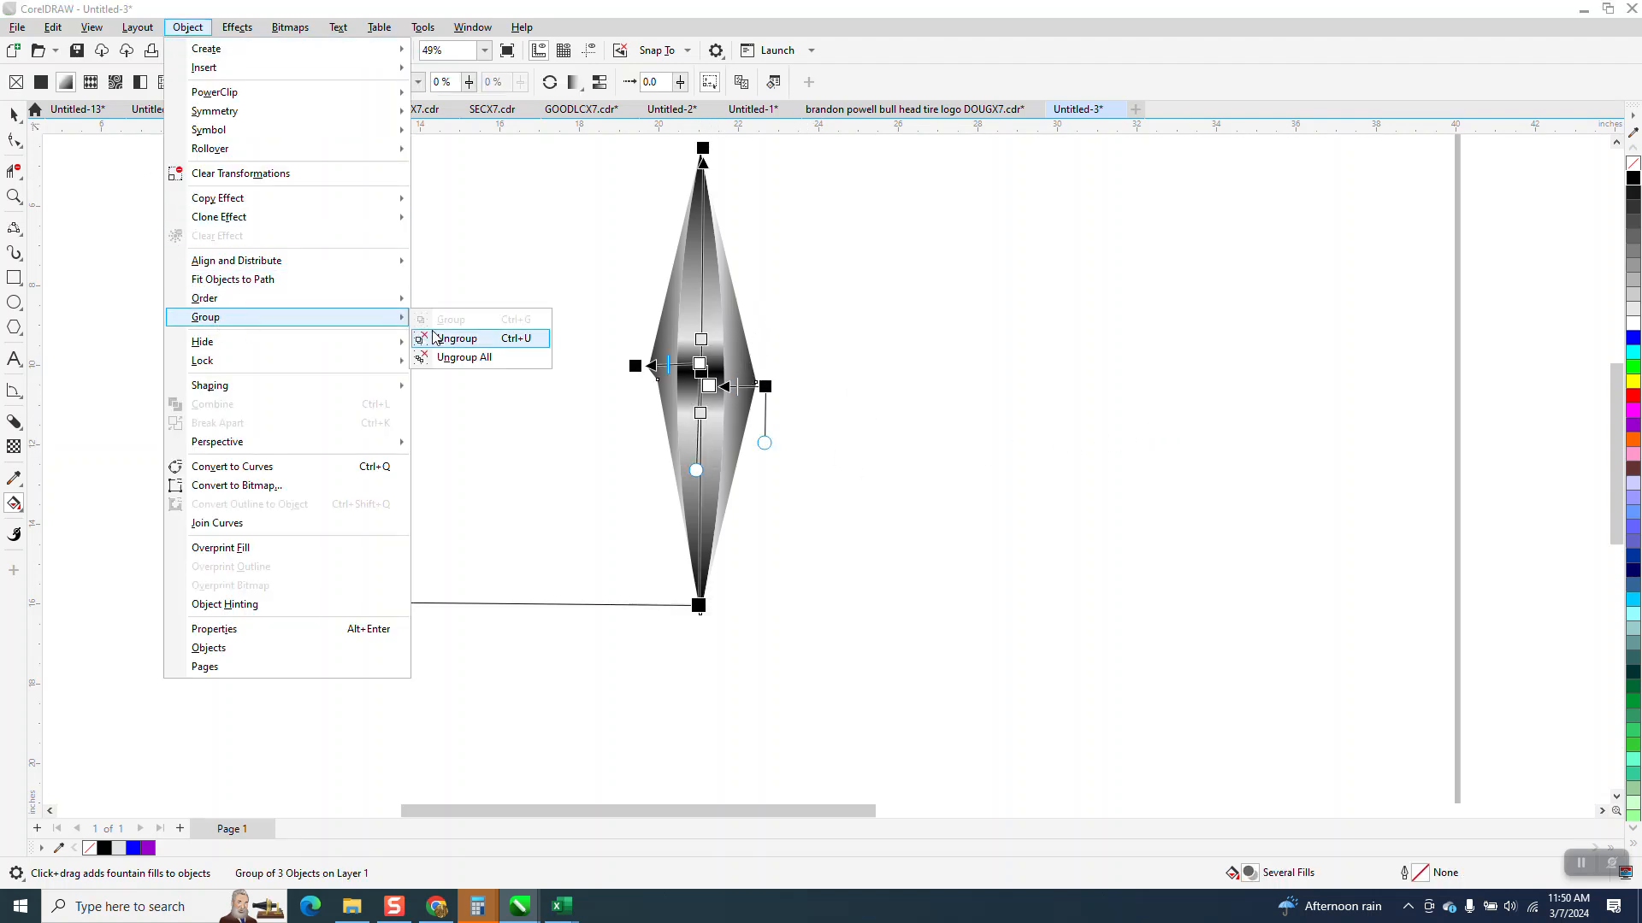
click(445, 337)
drag(494, 367, 615, 341)
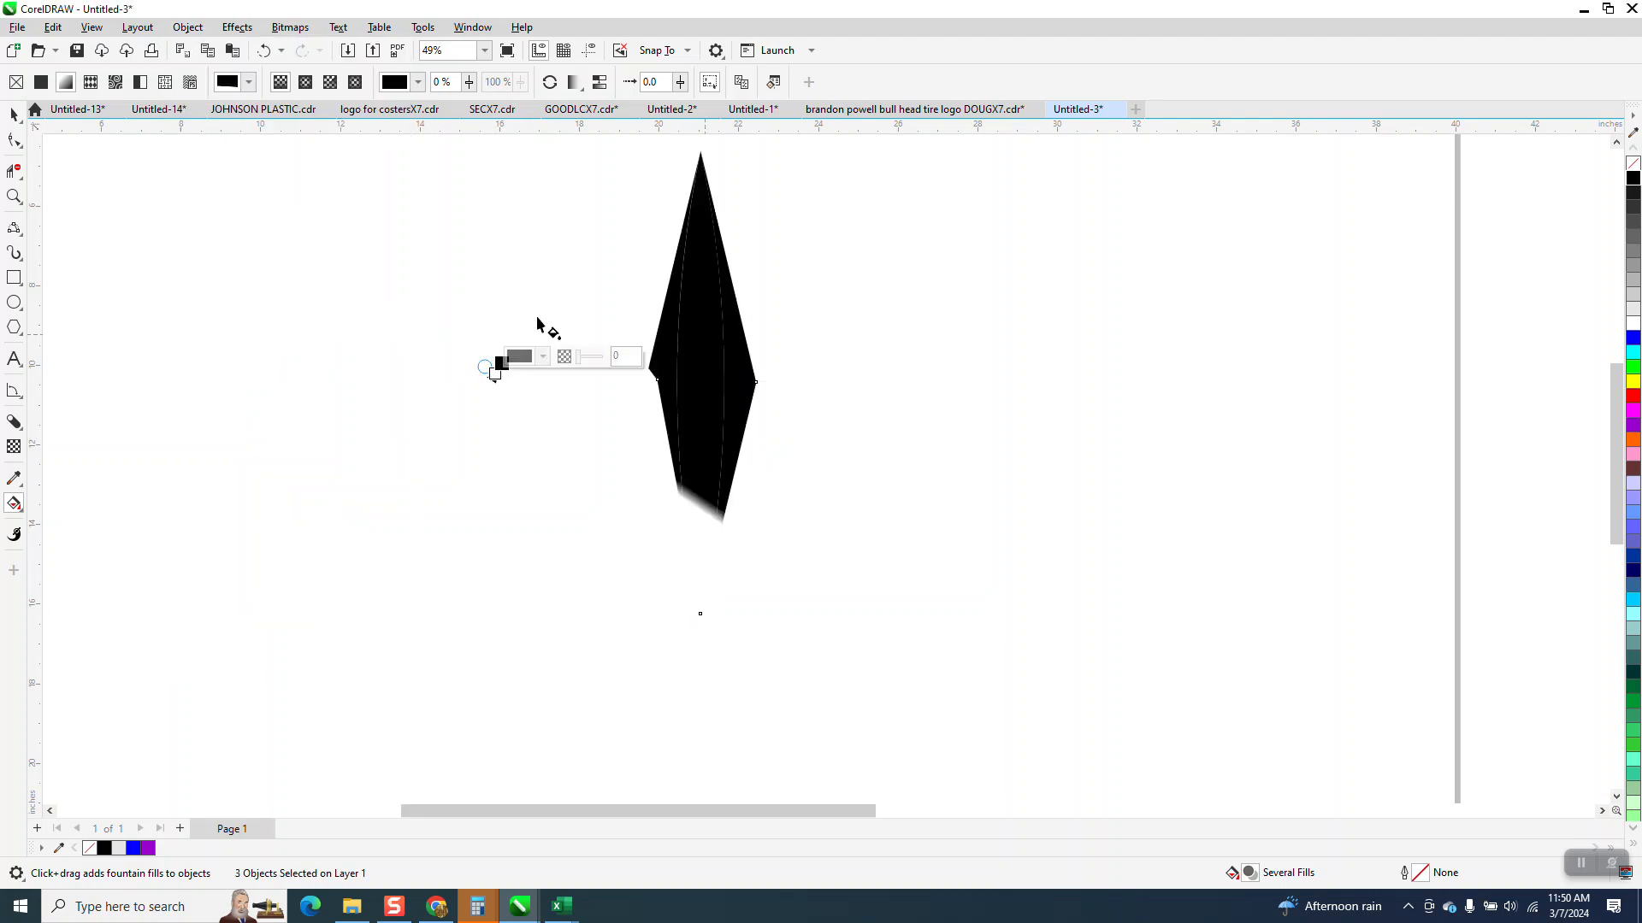
click(264, 51)
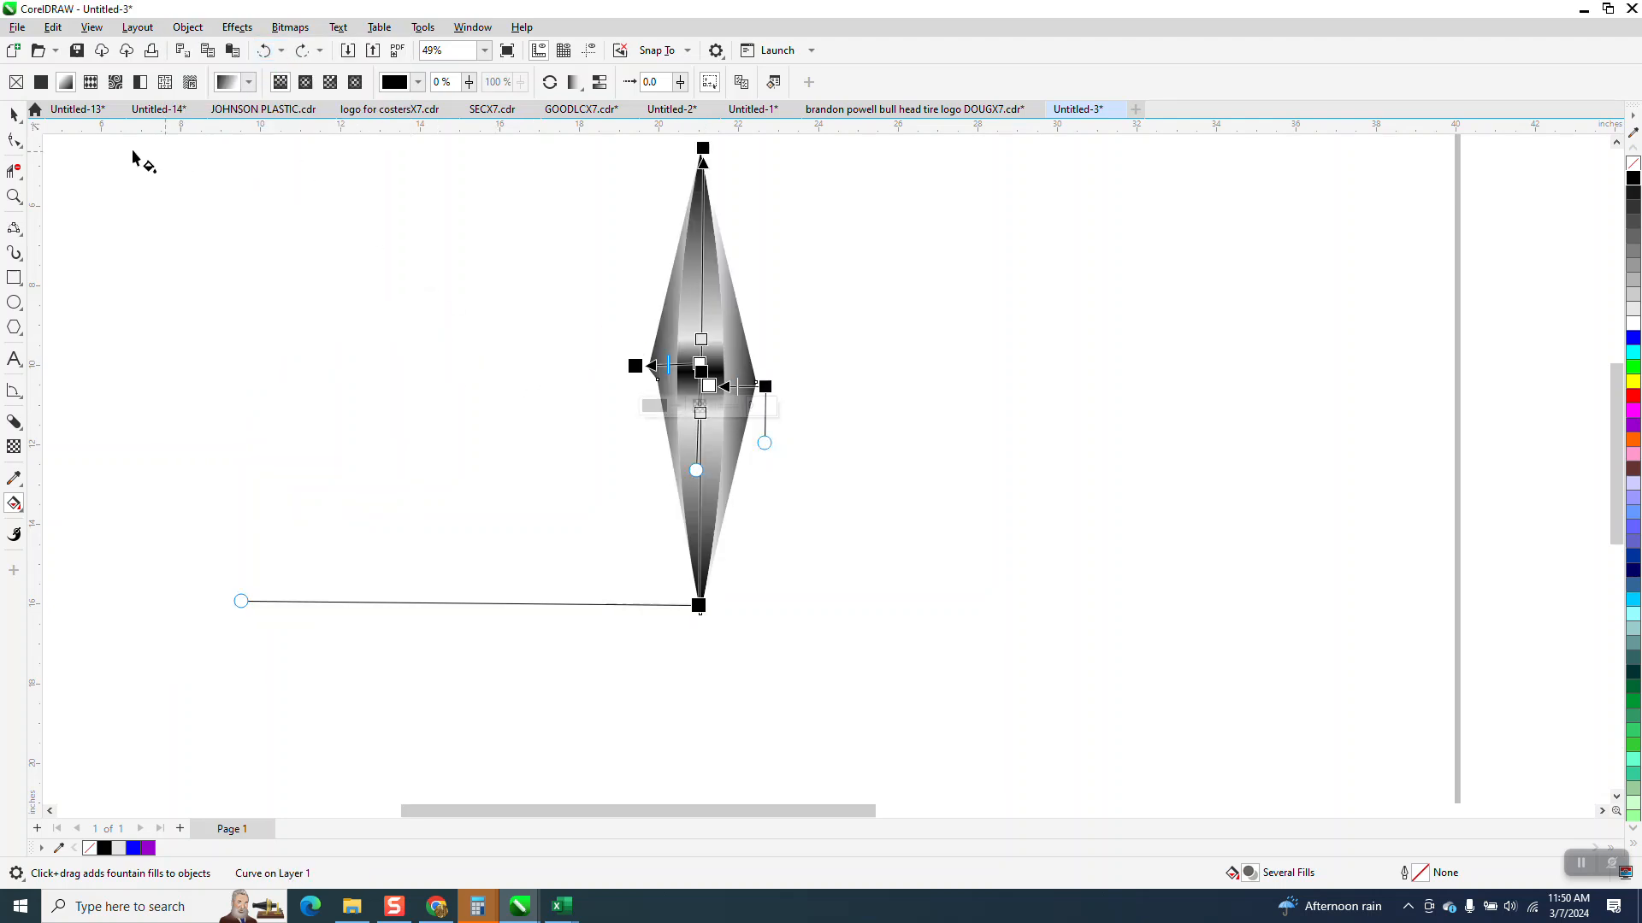
- Move the upper light grey stop of the centre piece's gradient to 70% and add a black stop just below it
click(15, 114)
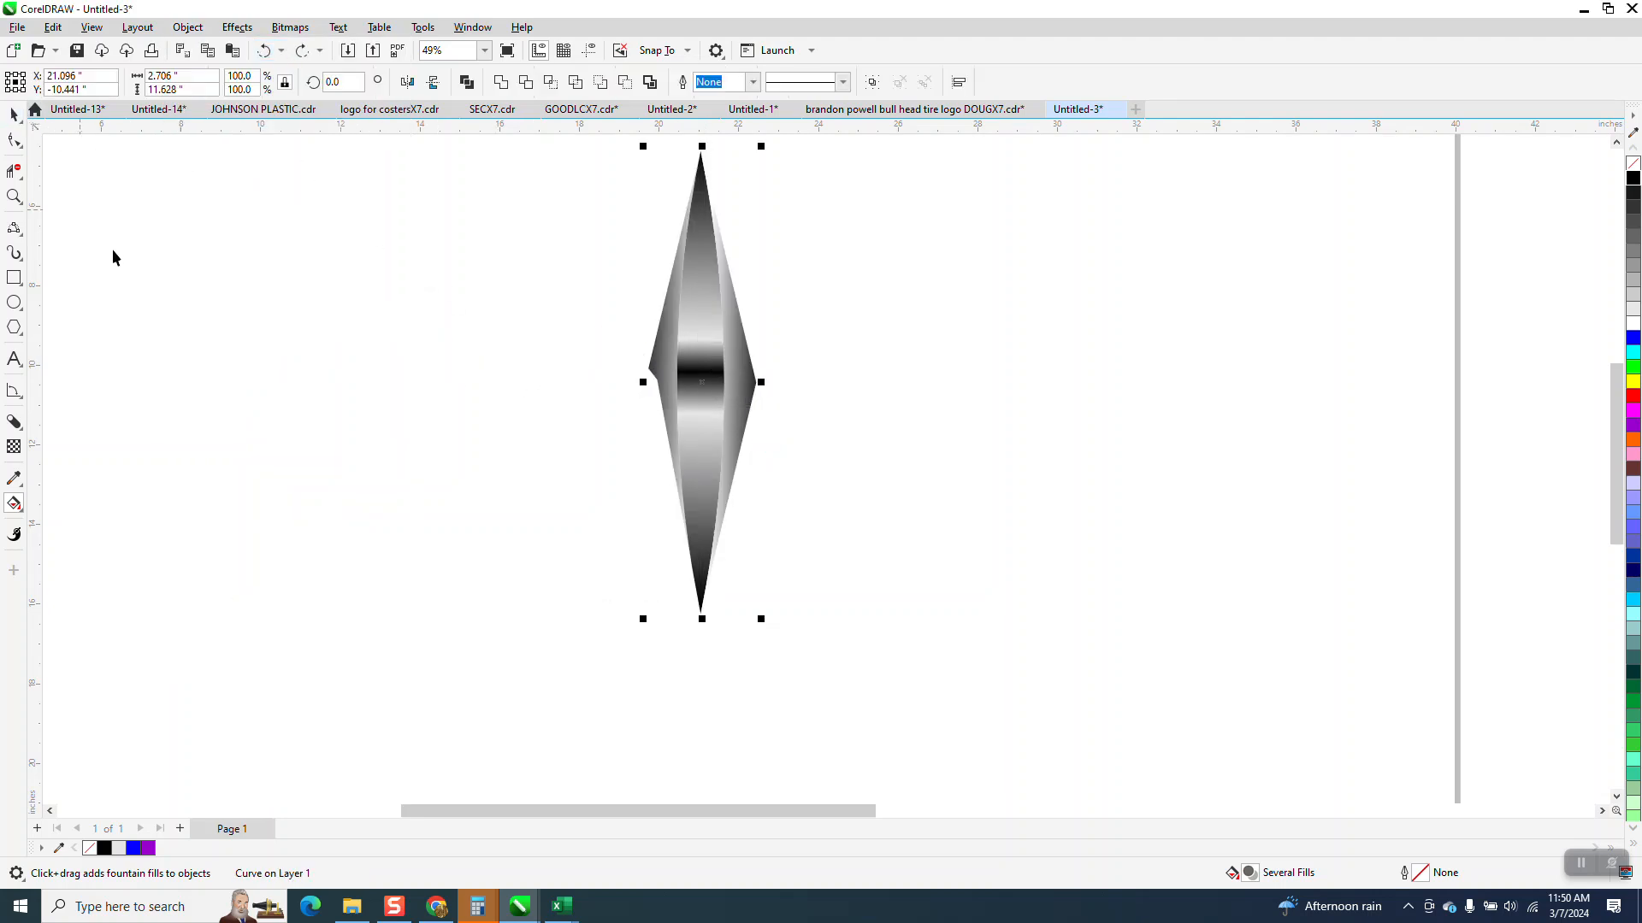
click(706, 395)
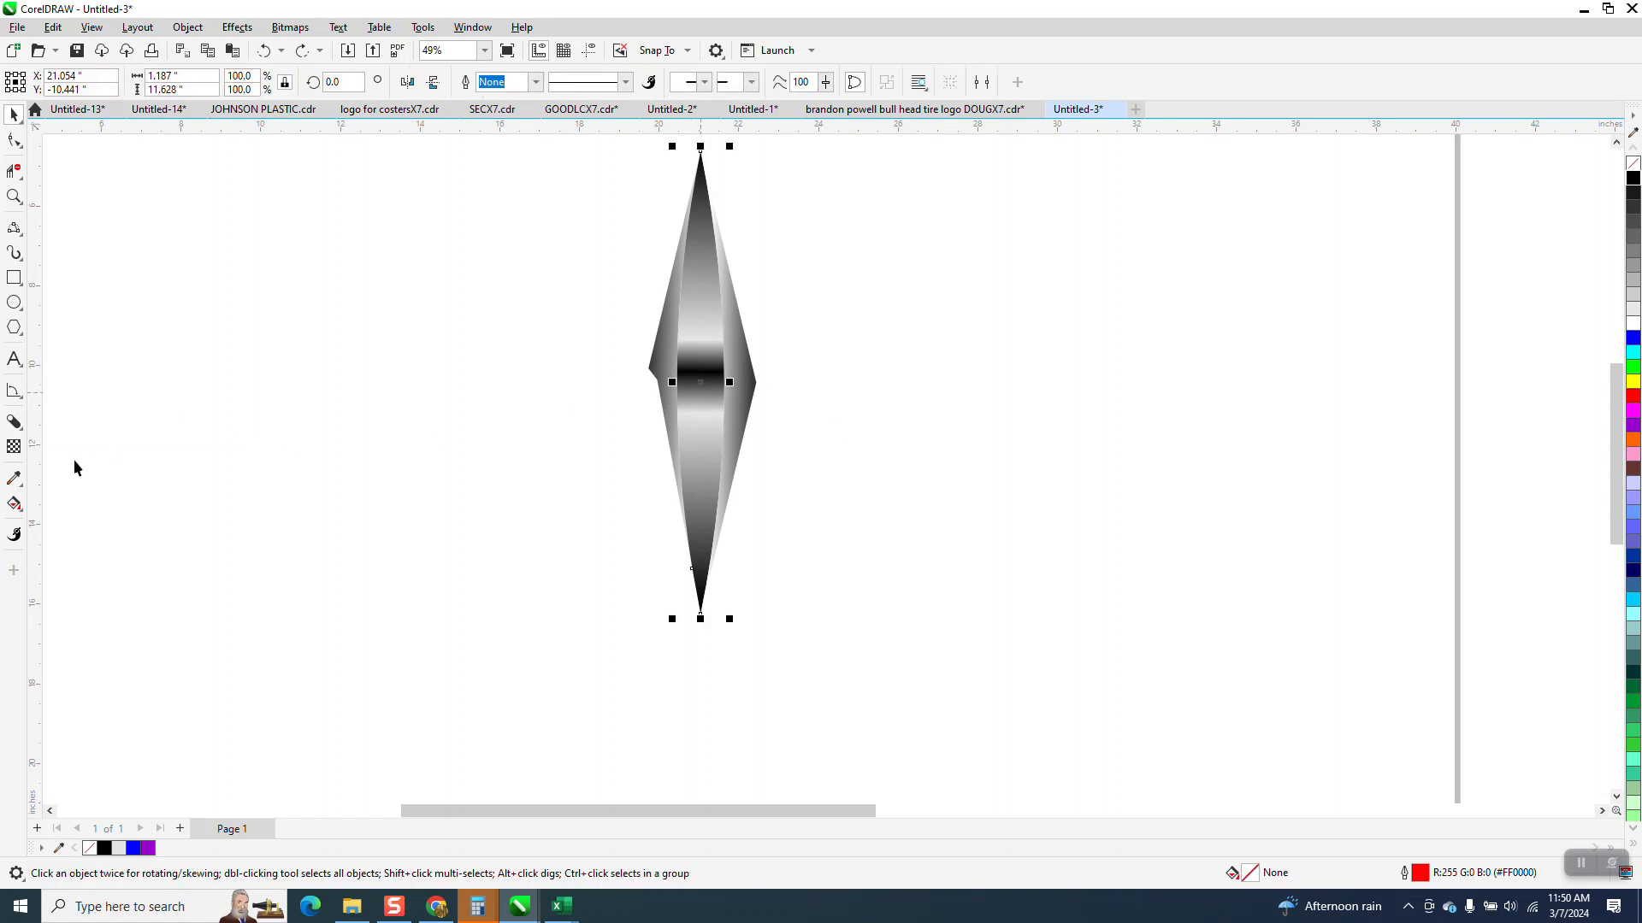
click(15, 504)
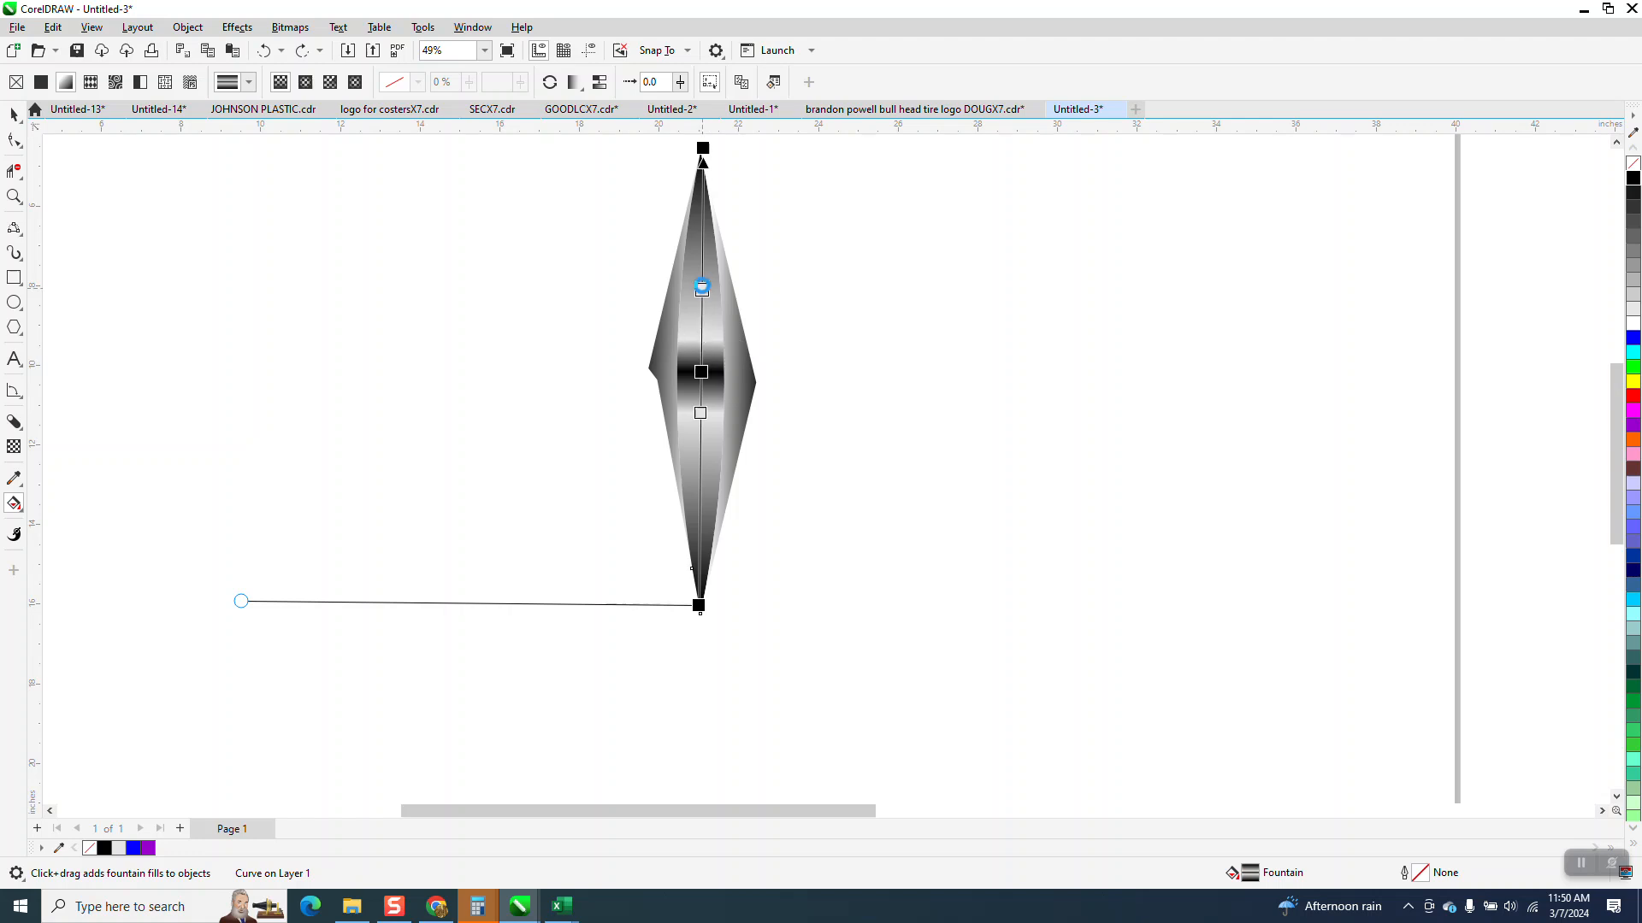
double_click(701, 285)
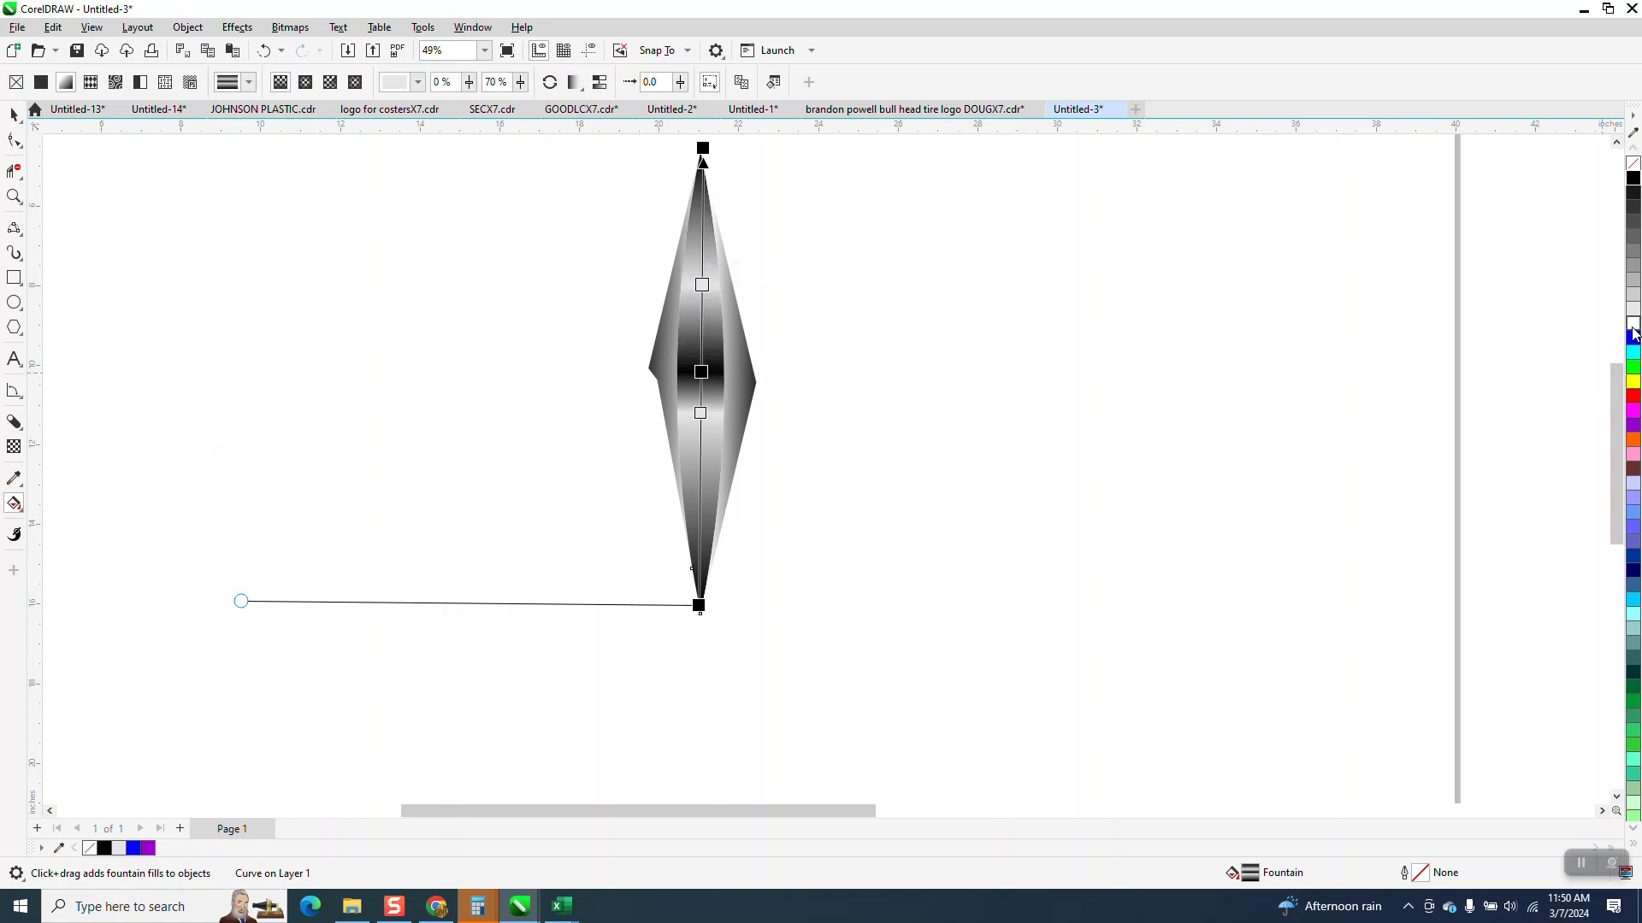
drag(1602, 202, 701, 318)
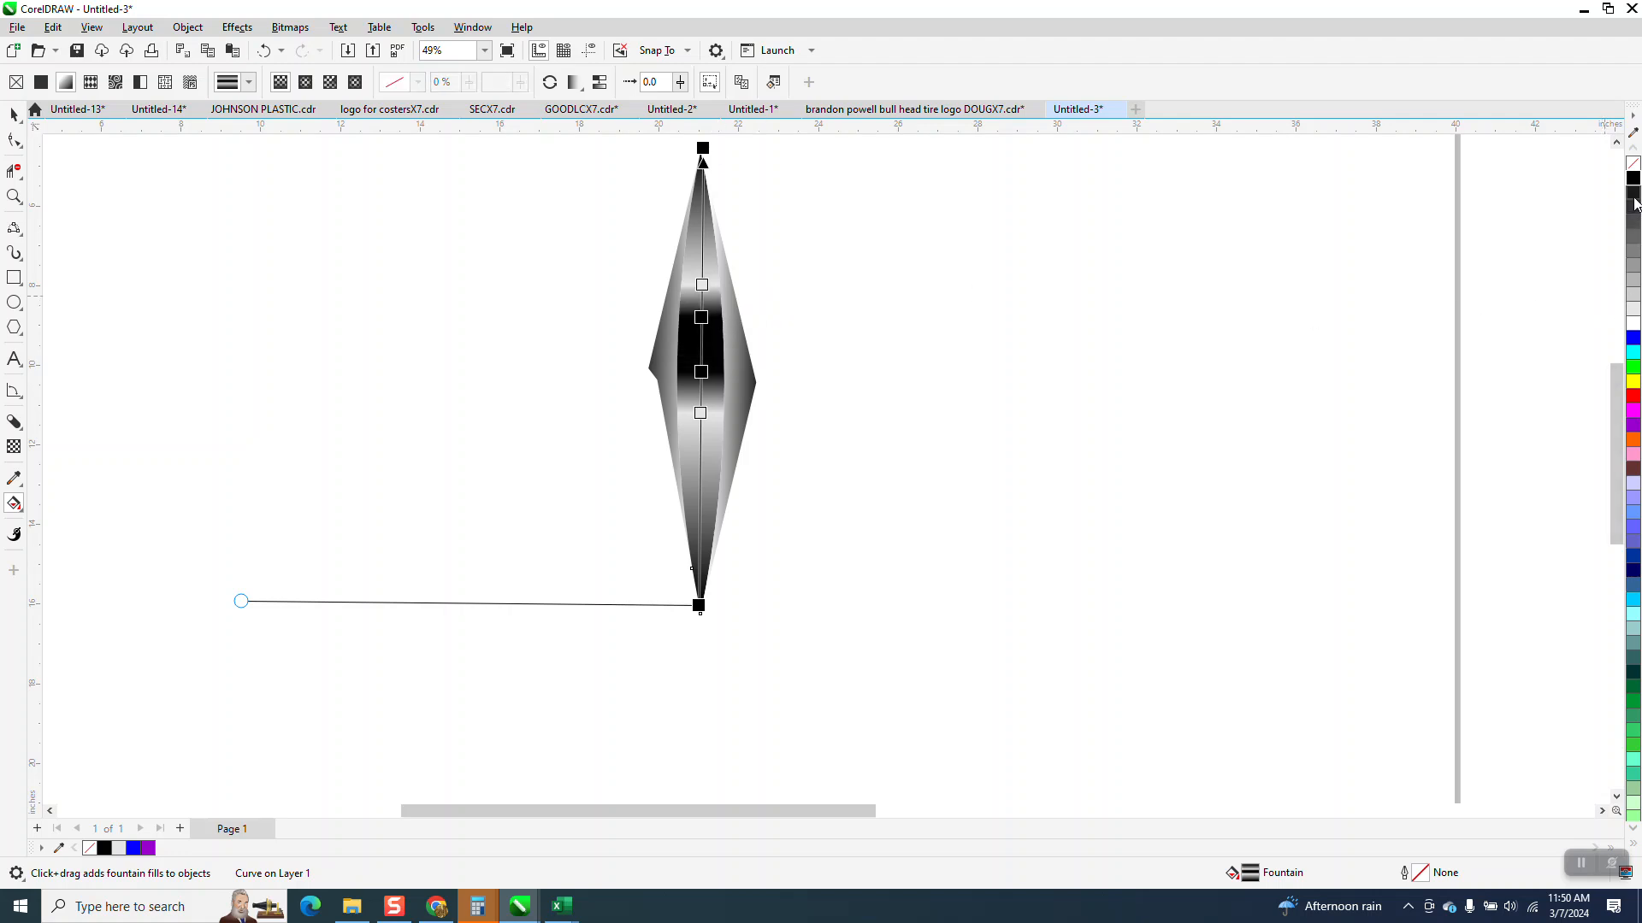
- Move the lower black stop to 47%, add a white stop between the two black stops, and set the lower light grey stop to 38%
drag(699, 414, 700, 440)
drag(701, 373, 701, 389)
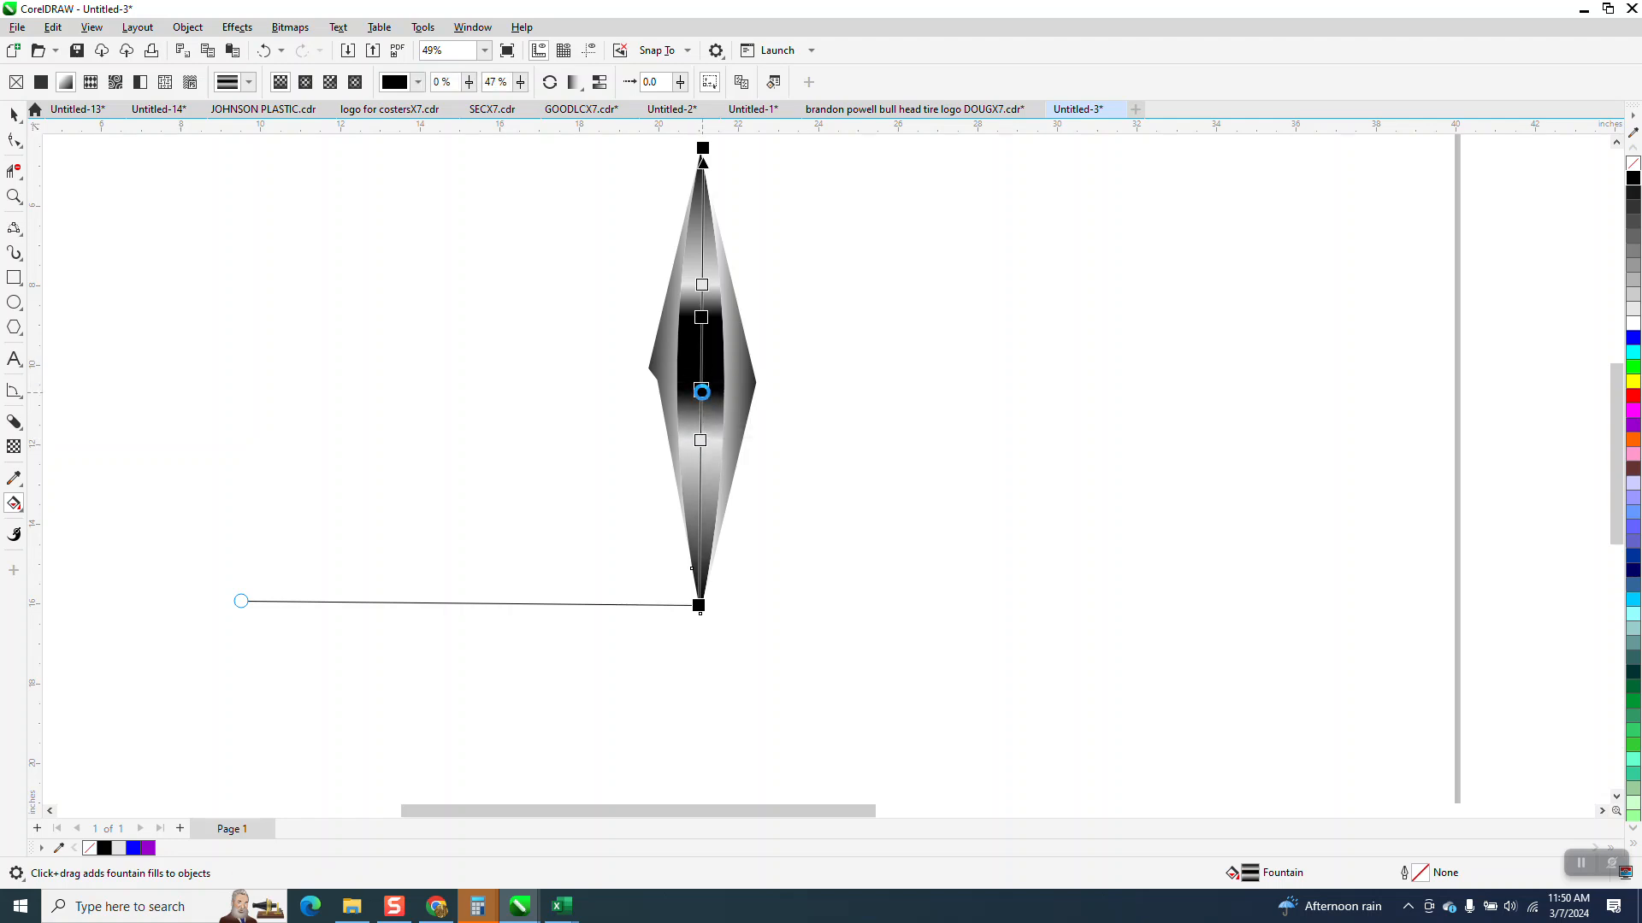
drag(1636, 323, 701, 364)
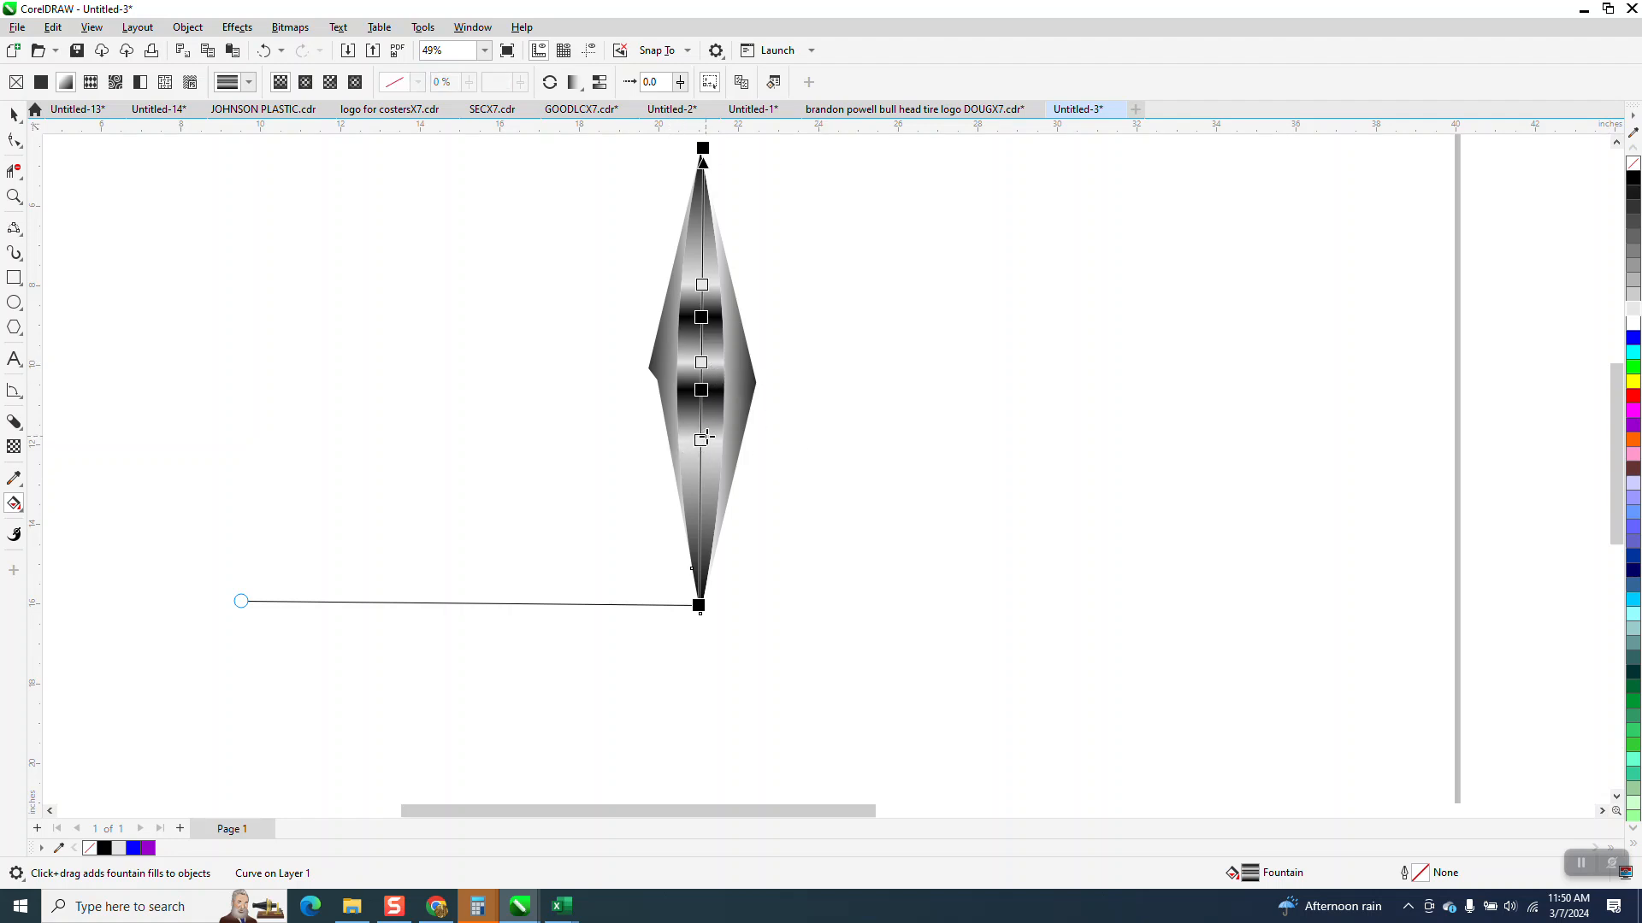
drag(701, 438, 701, 431)
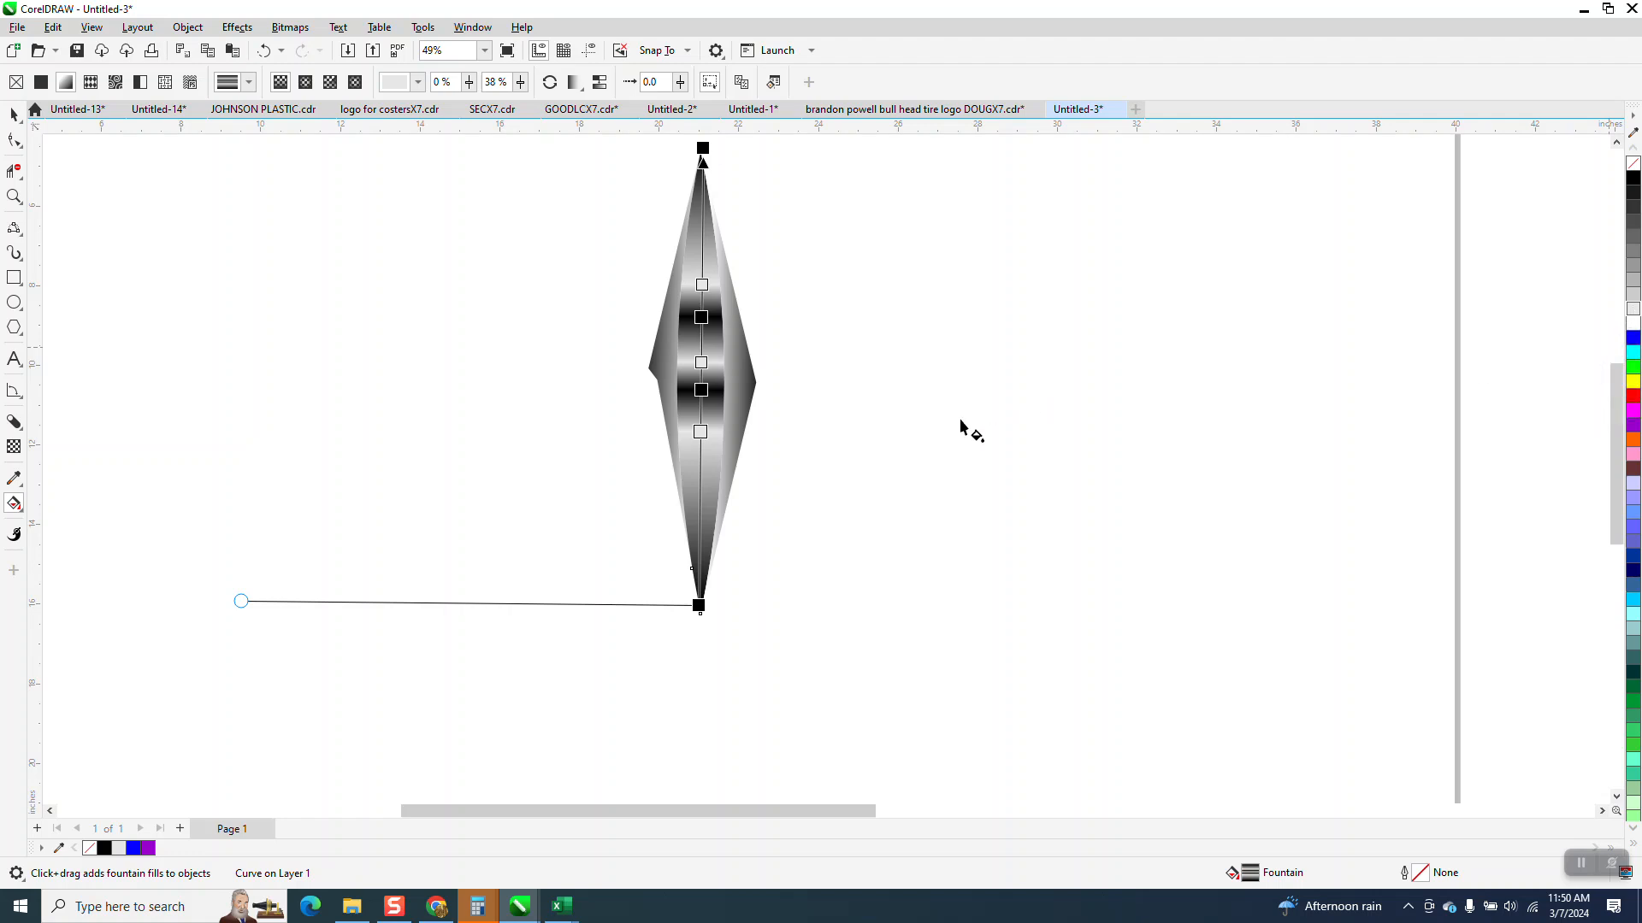
- Select all three pieces of the reshaded spike and group them
click(14, 114)
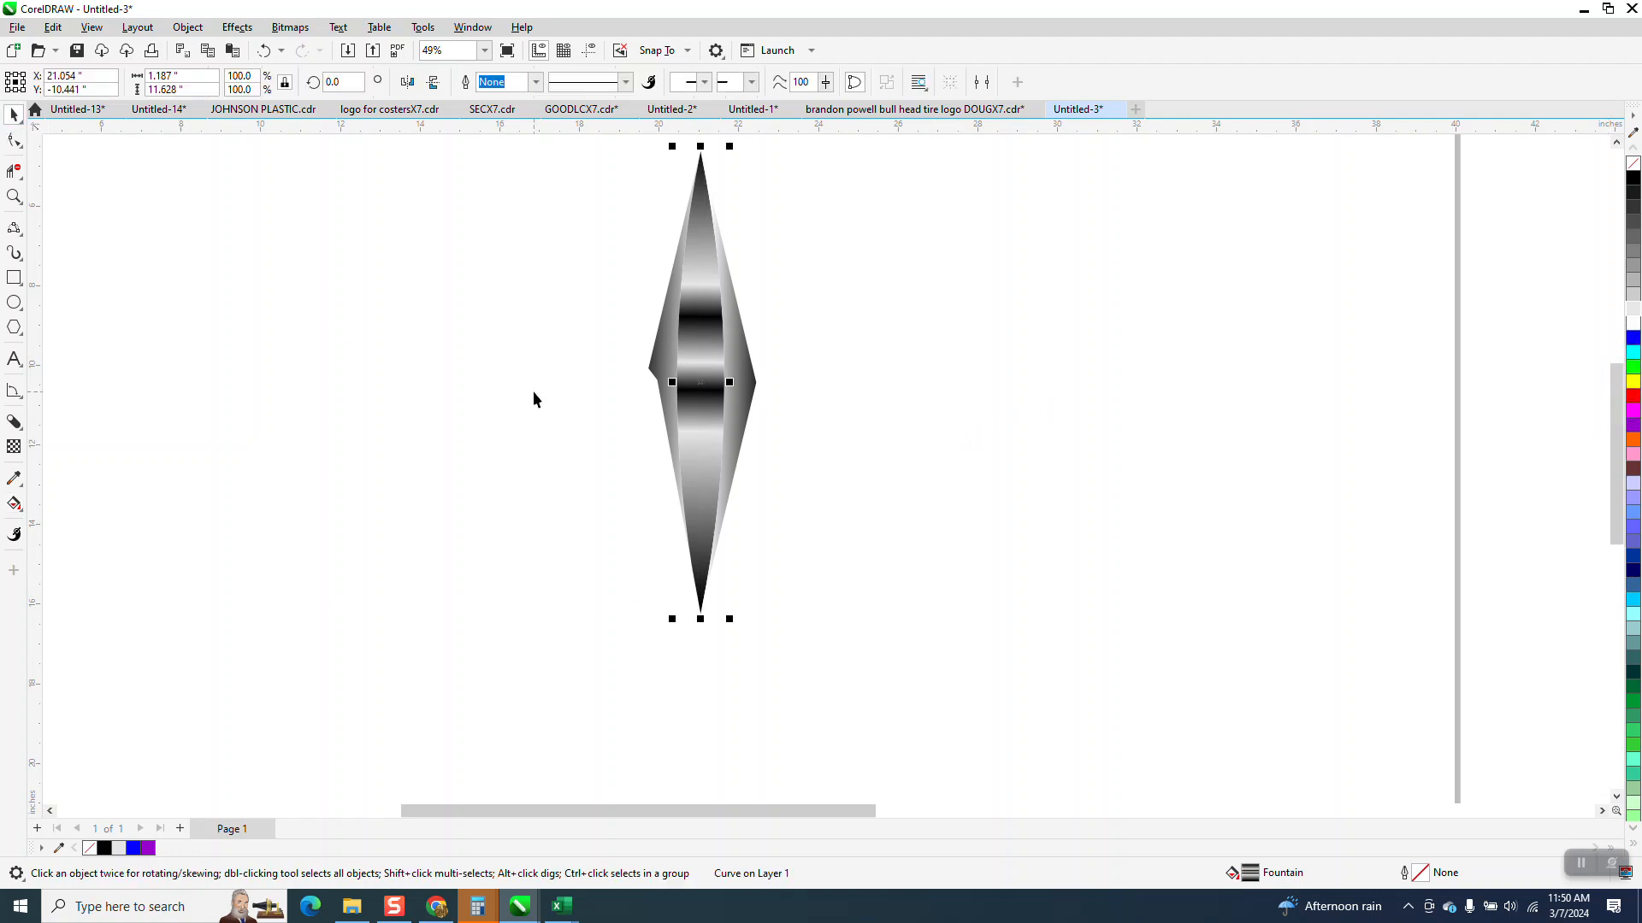
scroll(521, 392, down, 1)
drag(553, 190, 744, 633)
key(ctrl+g)
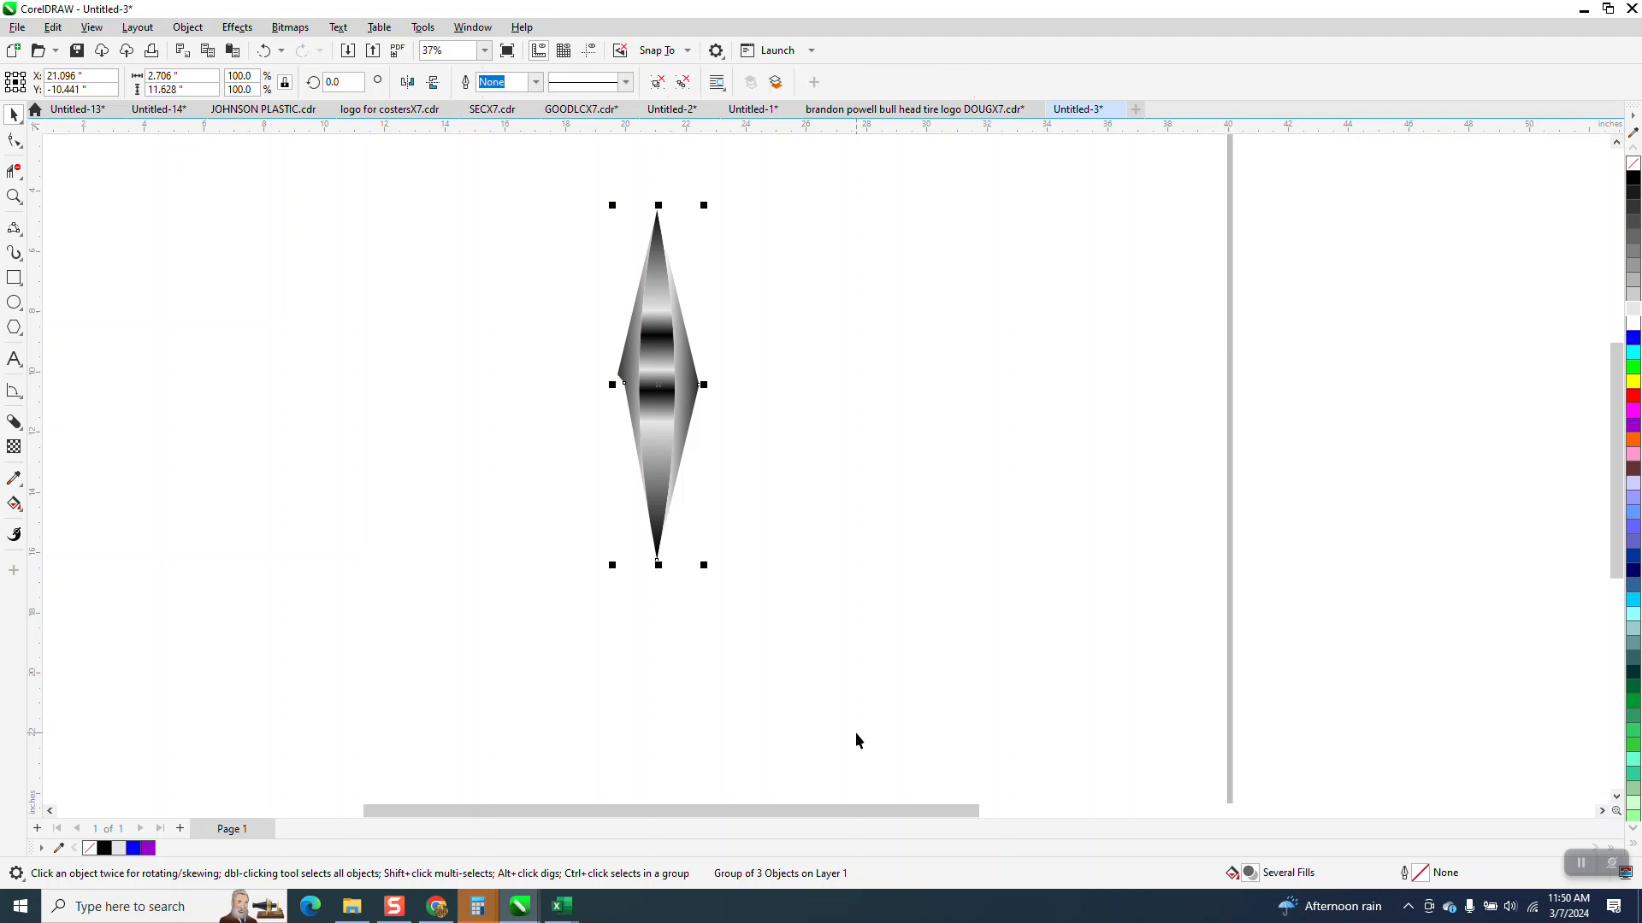
- Set the double-banded spike's rotation centre at its bottom tip, create a copy rotated 24°, and repeat it until the starburst is complete
click(660, 384)
drag(656, 558, 656, 560)
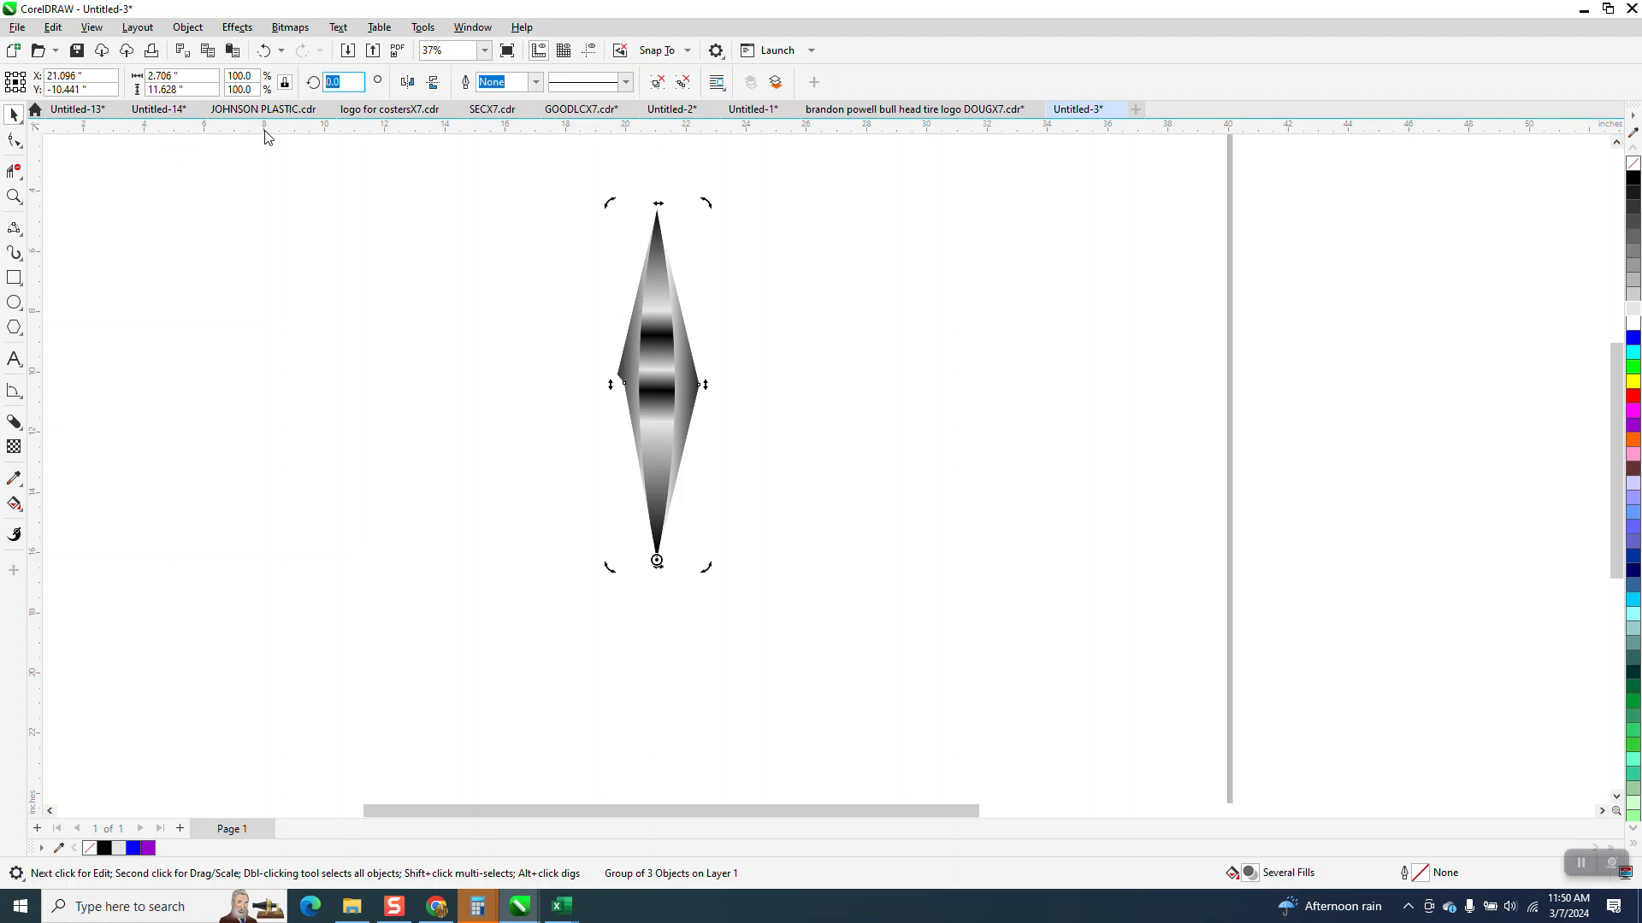
text(24)
key(Return)
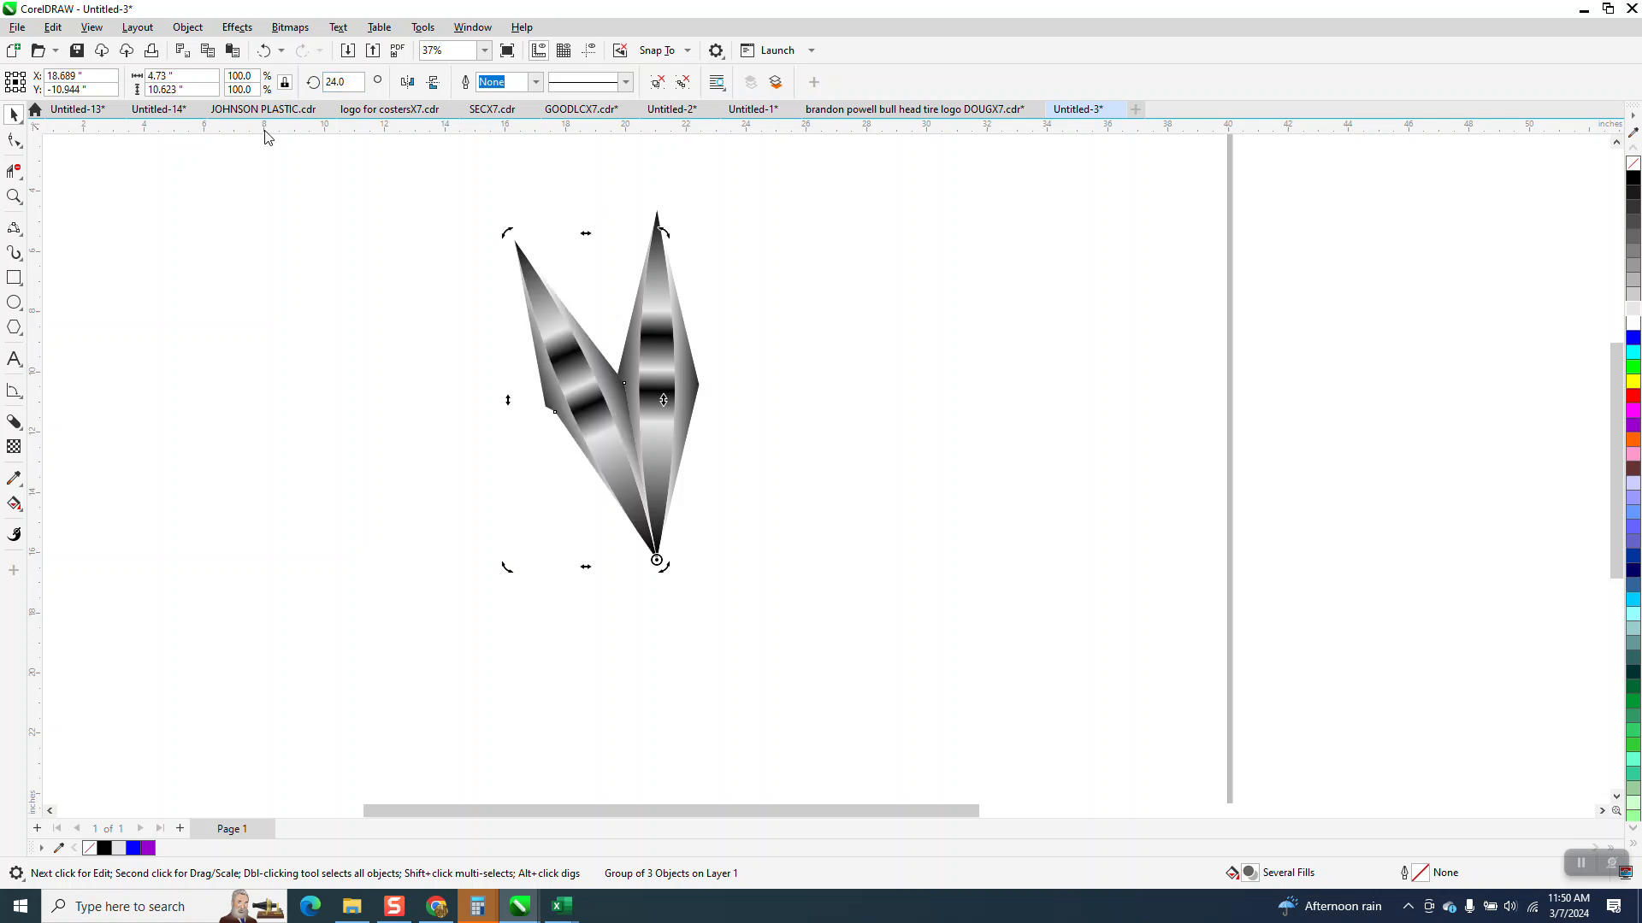
key(ctrl+r)
key(ctrl+r)
key(ctrl+r)
key(ctrl+r)
key(ctrl+r)
key(ctrl+r)
key(ctrl+r)
key(ctrl+r)
key(ctrl+r)
key(ctrl+r)
key(ctrl+r)
key(ctrl+r)
key(ctrl+r)
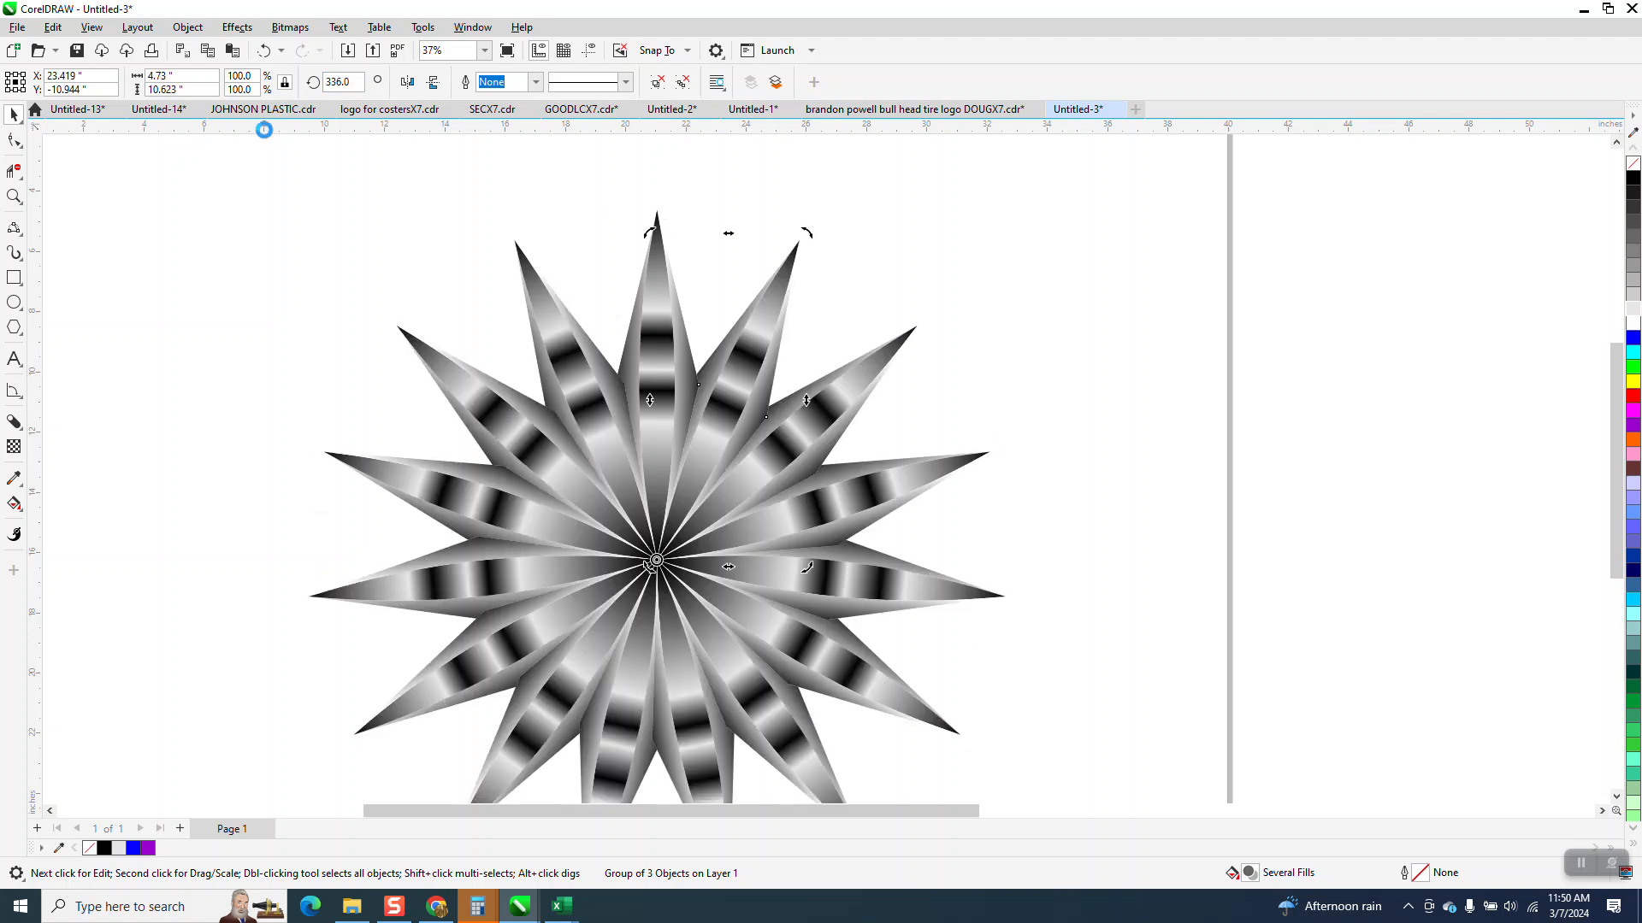
scroll(561, 257, down, 1)
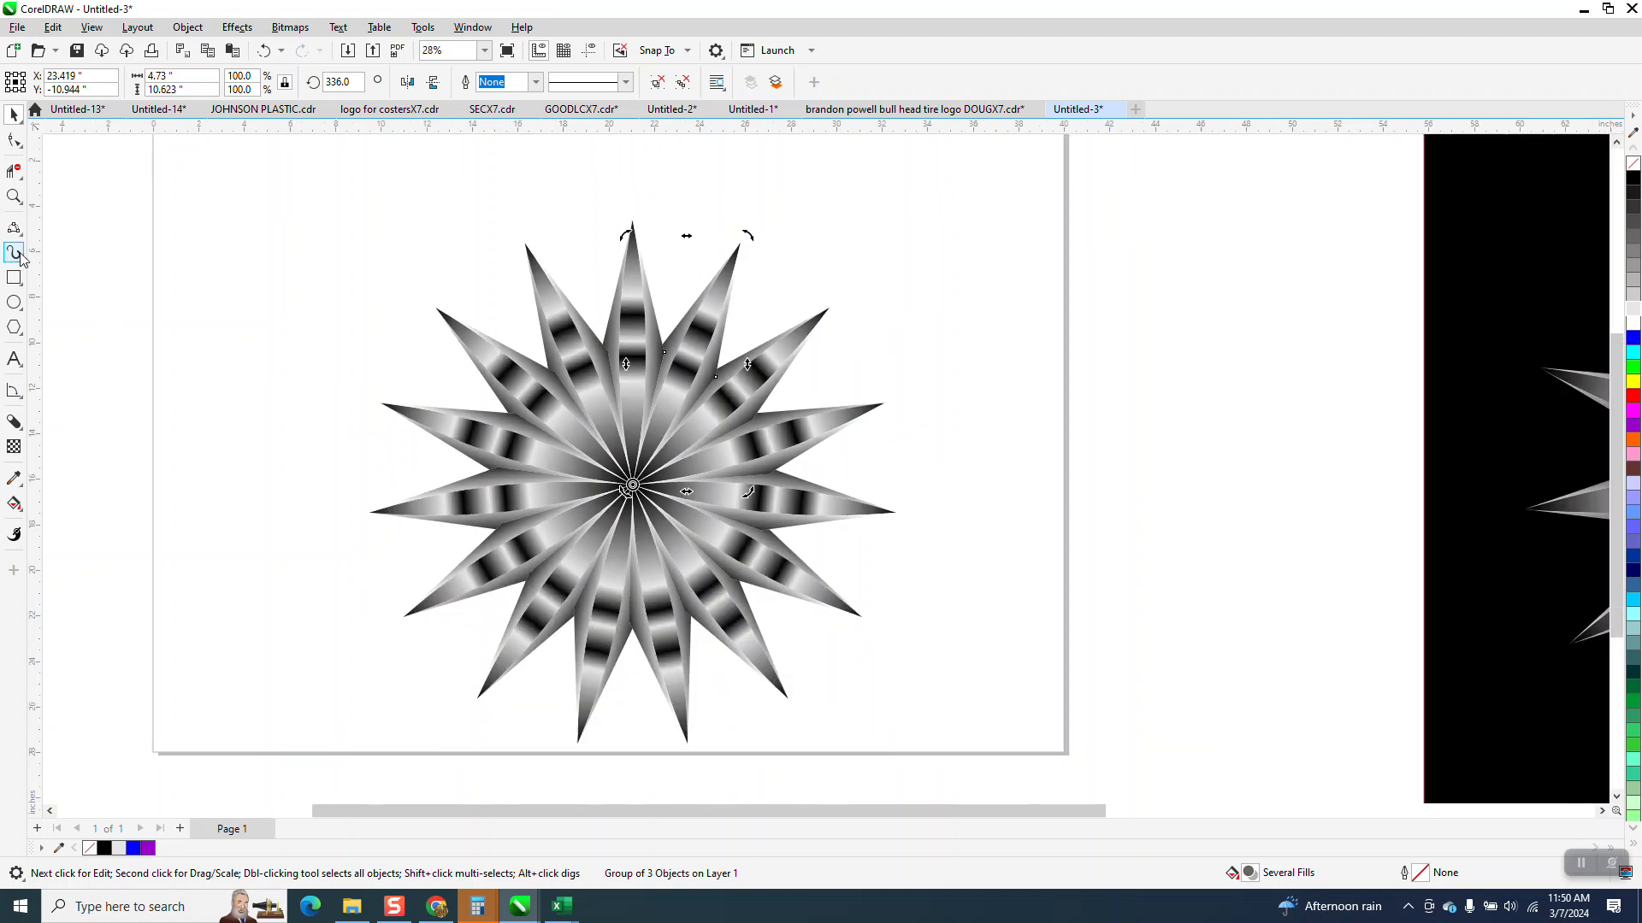
- Draw a rectangle about 31.7 by 23 inches around the starburst and fill it black
click(14, 286)
scroll(285, 294, down, 1)
drag(294, 247, 839, 643)
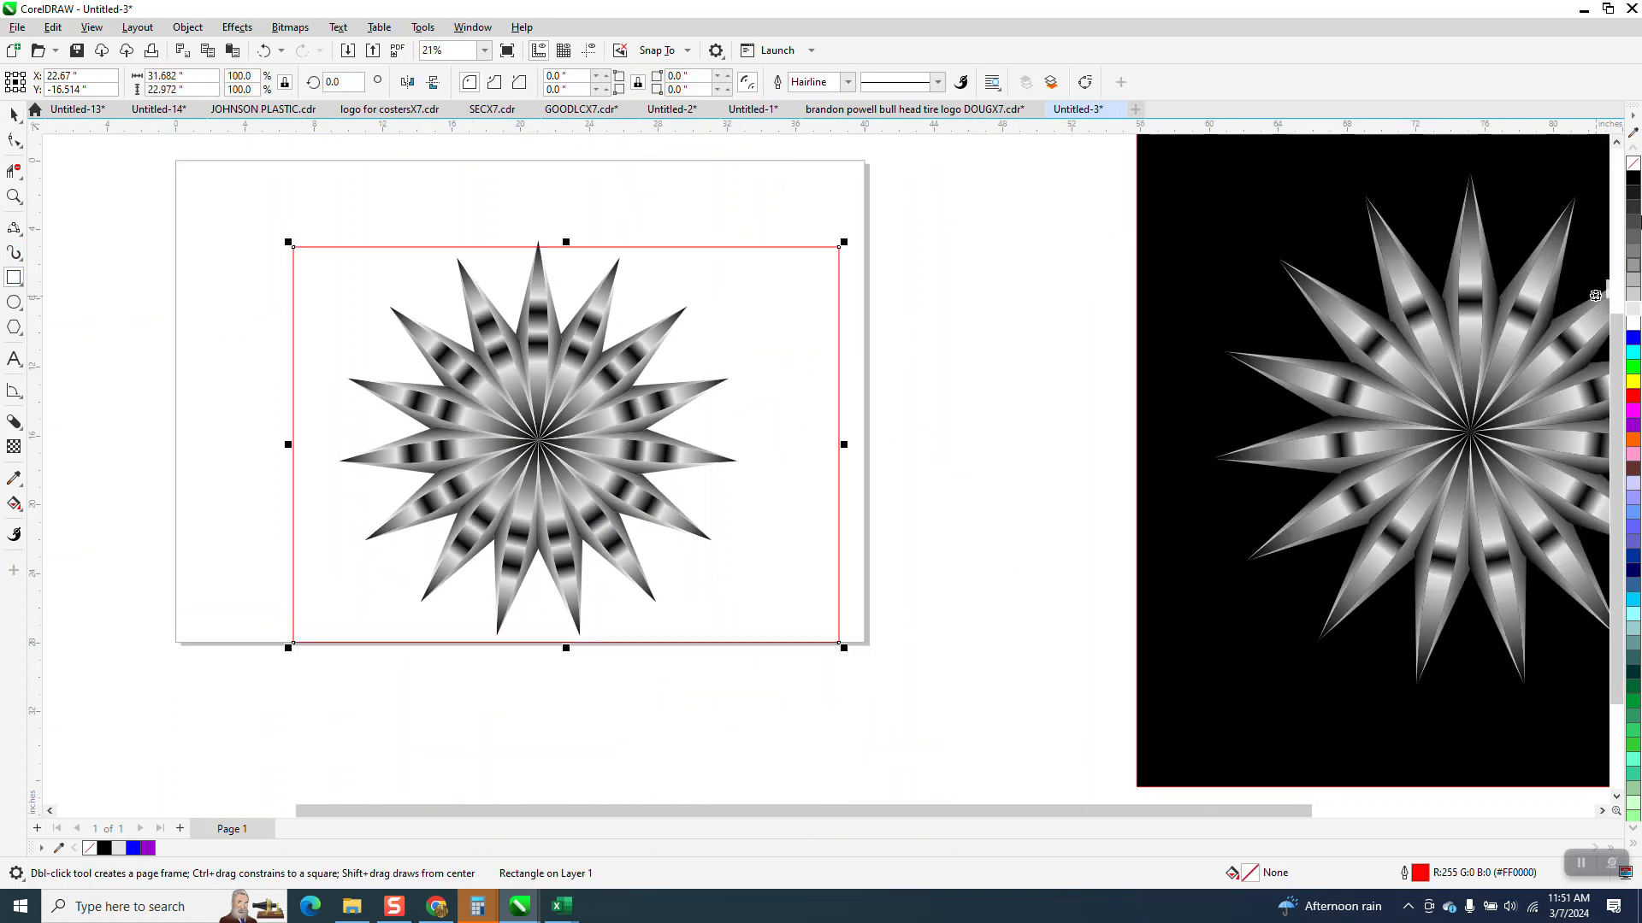
click(1633, 183)
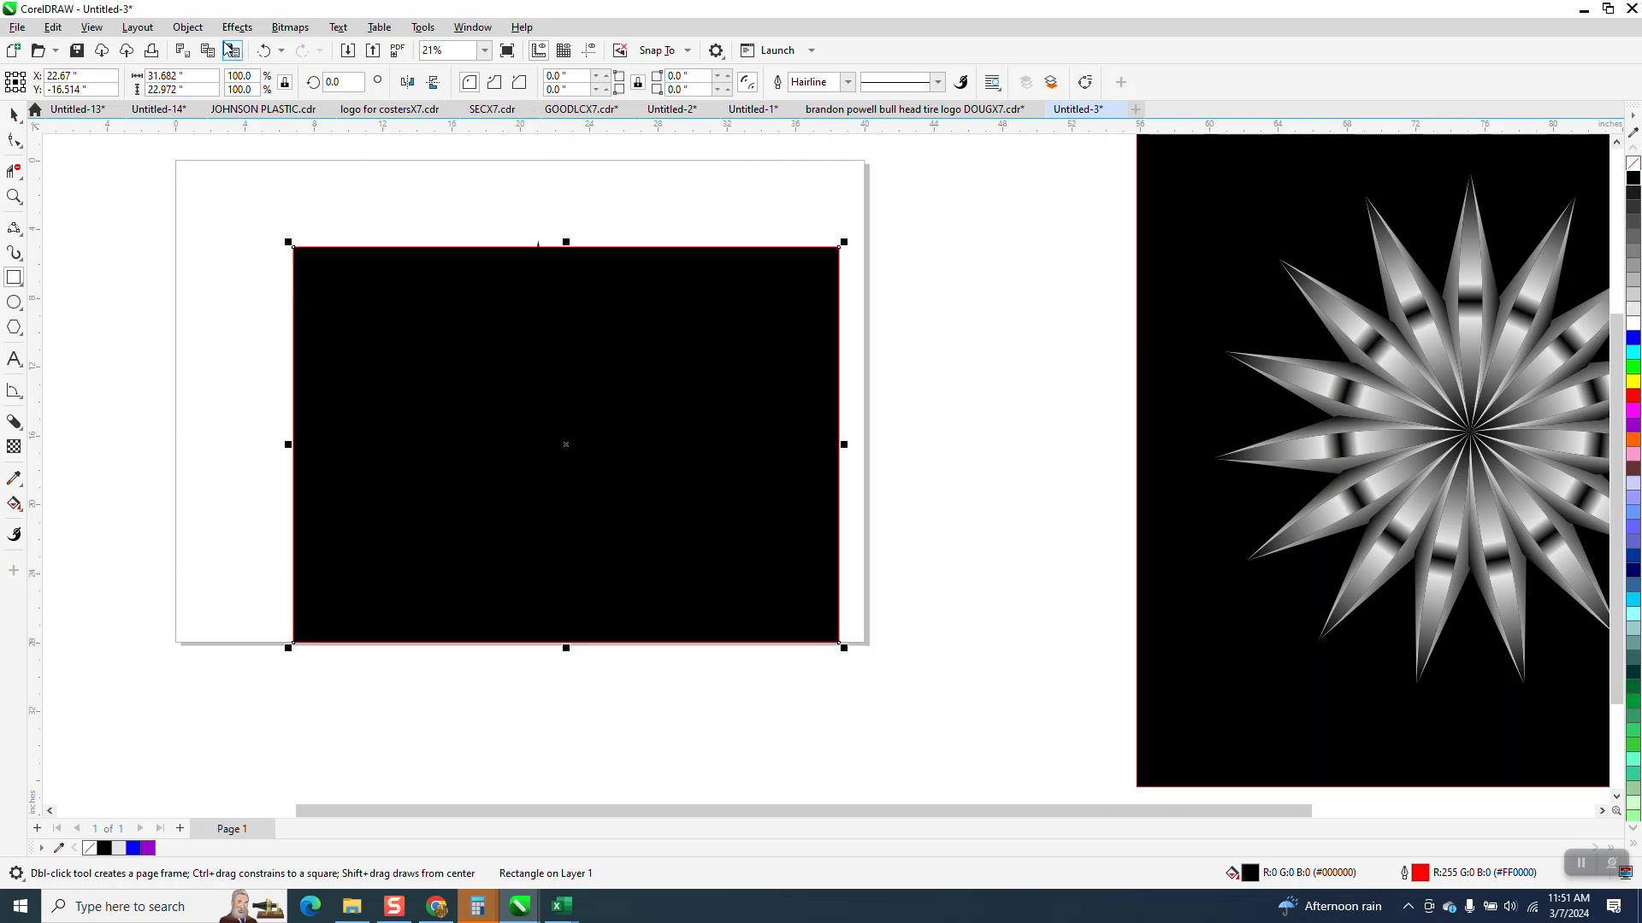
- Send the black rectangle to the back of the page and stretch its upper edge past the top spike, to about 24.3 inches high
click(187, 28)
mouse_move(229, 303)
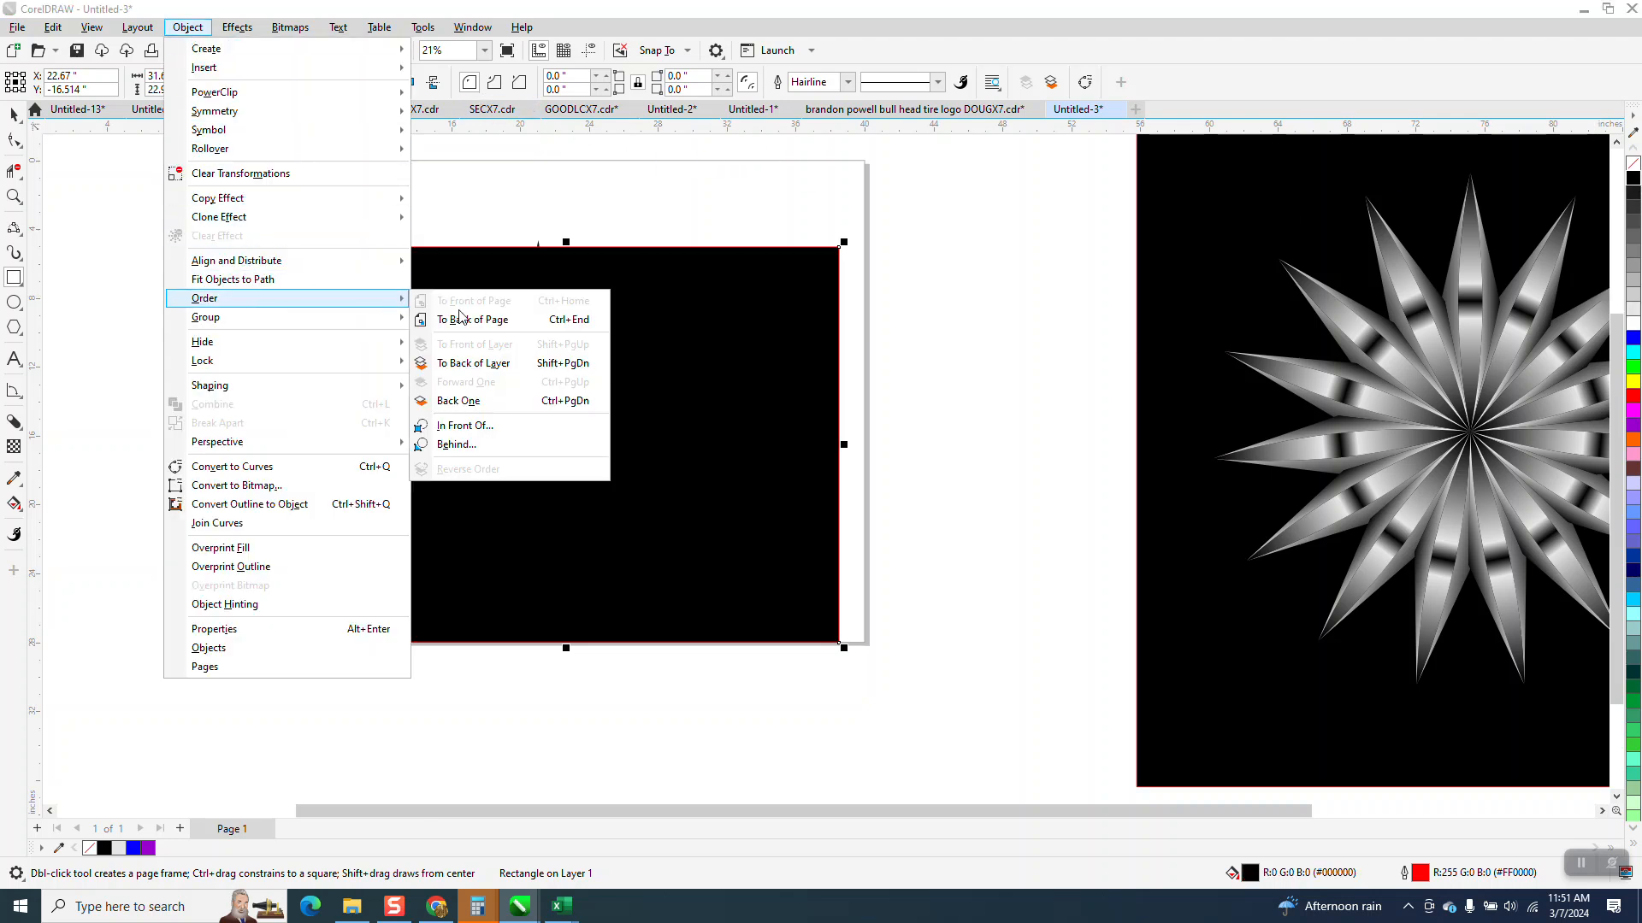
click(466, 319)
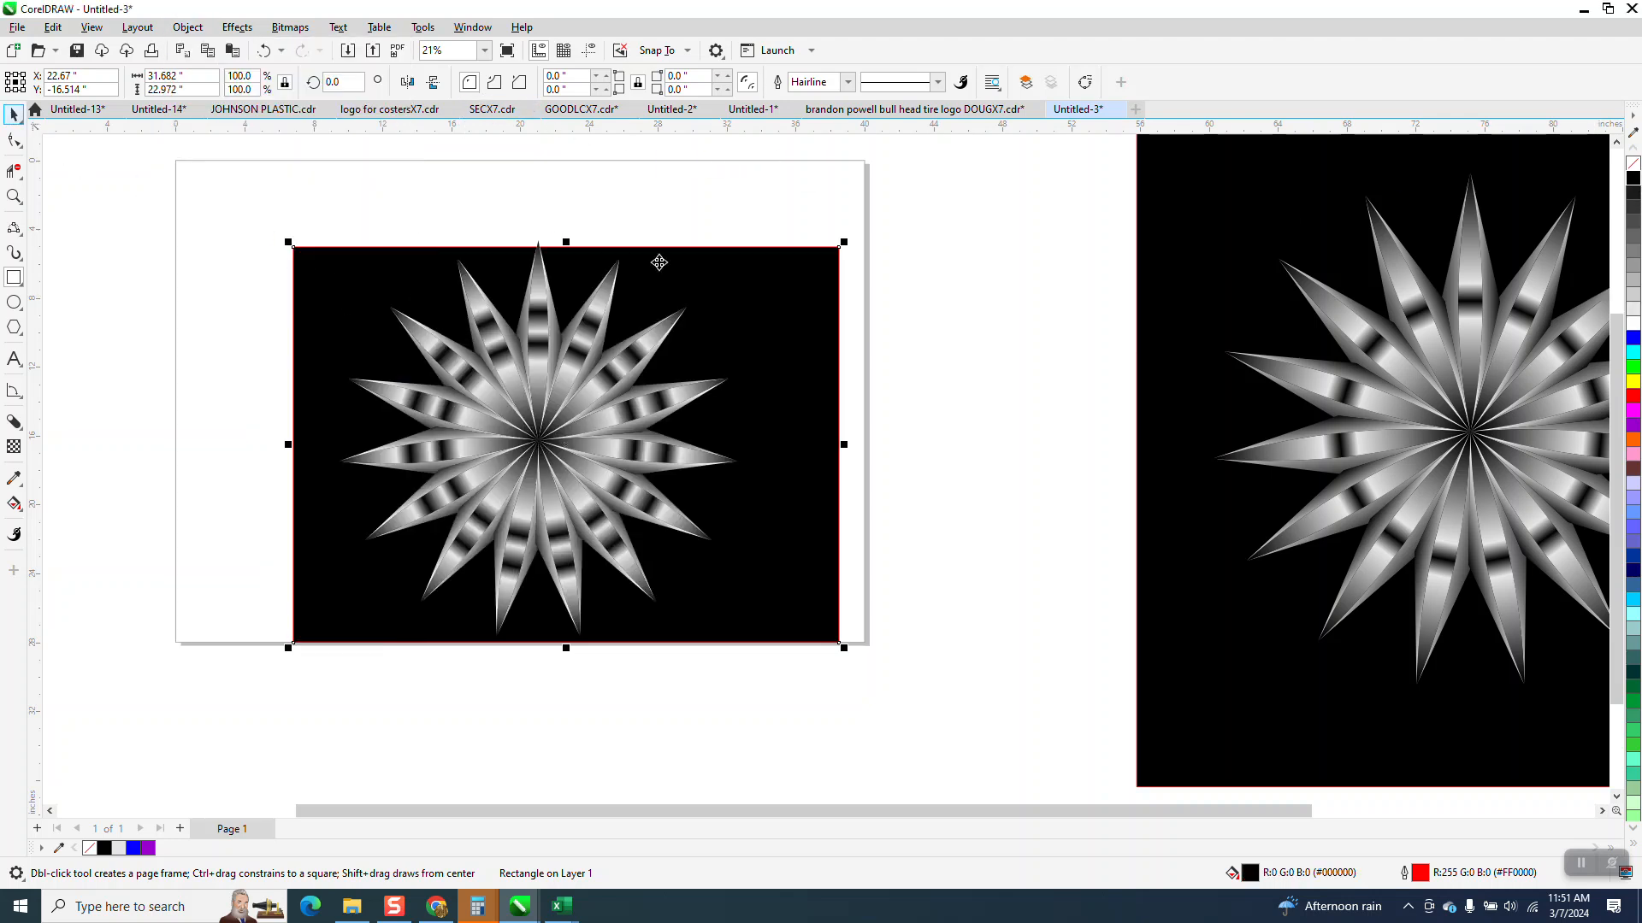
drag(565, 243, 563, 220)
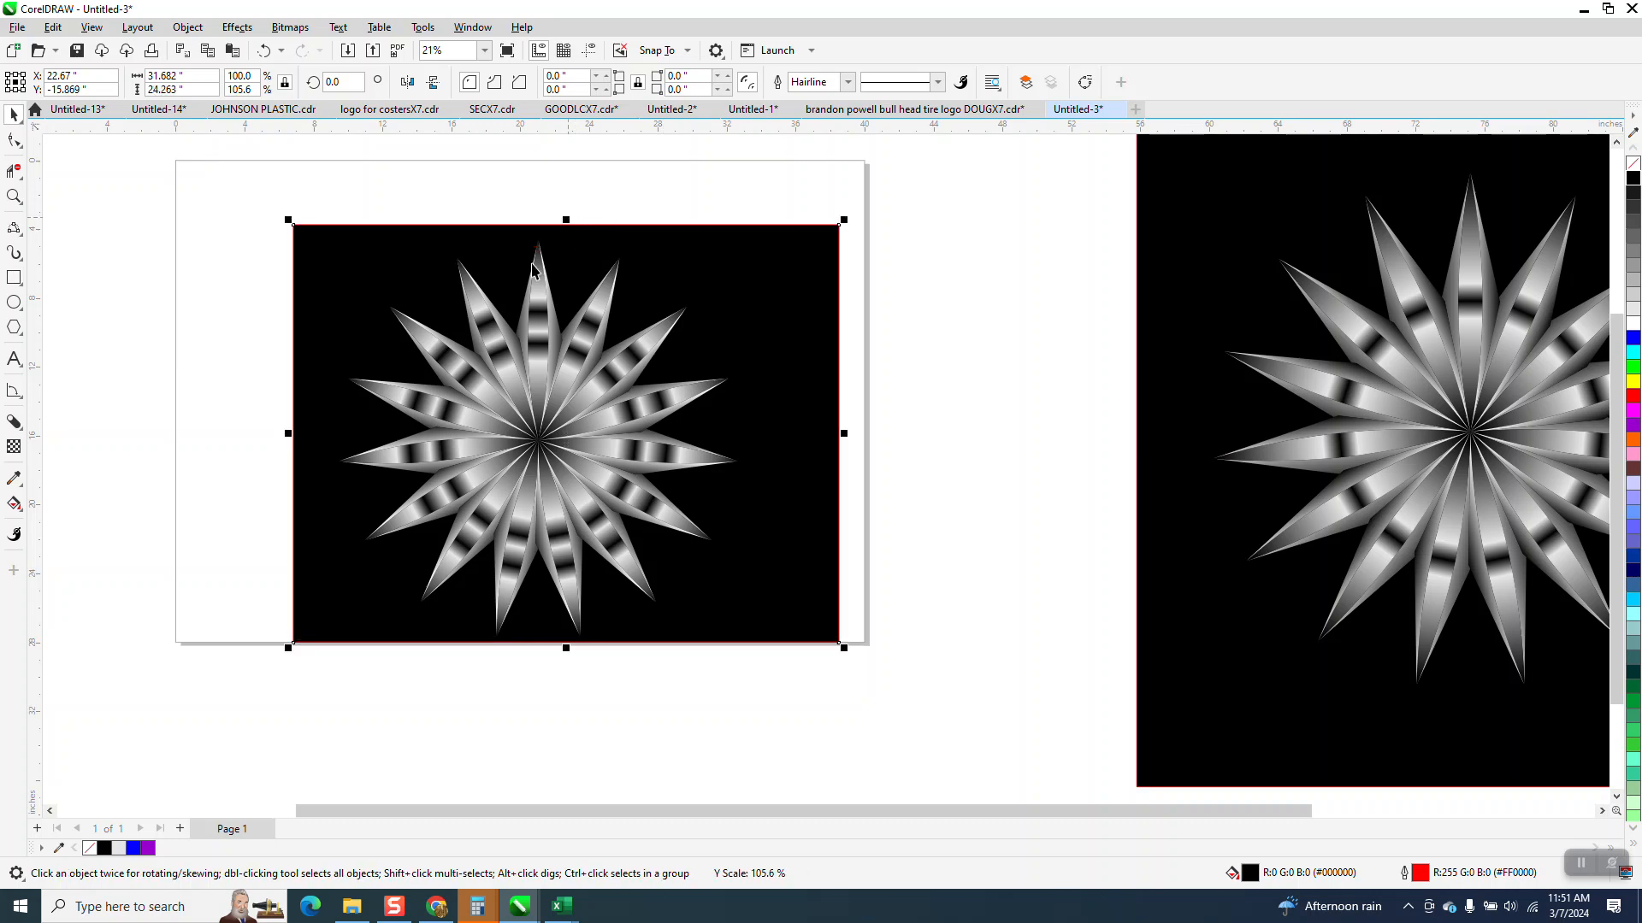
click(13, 196)
drag(349, 268, 839, 638)
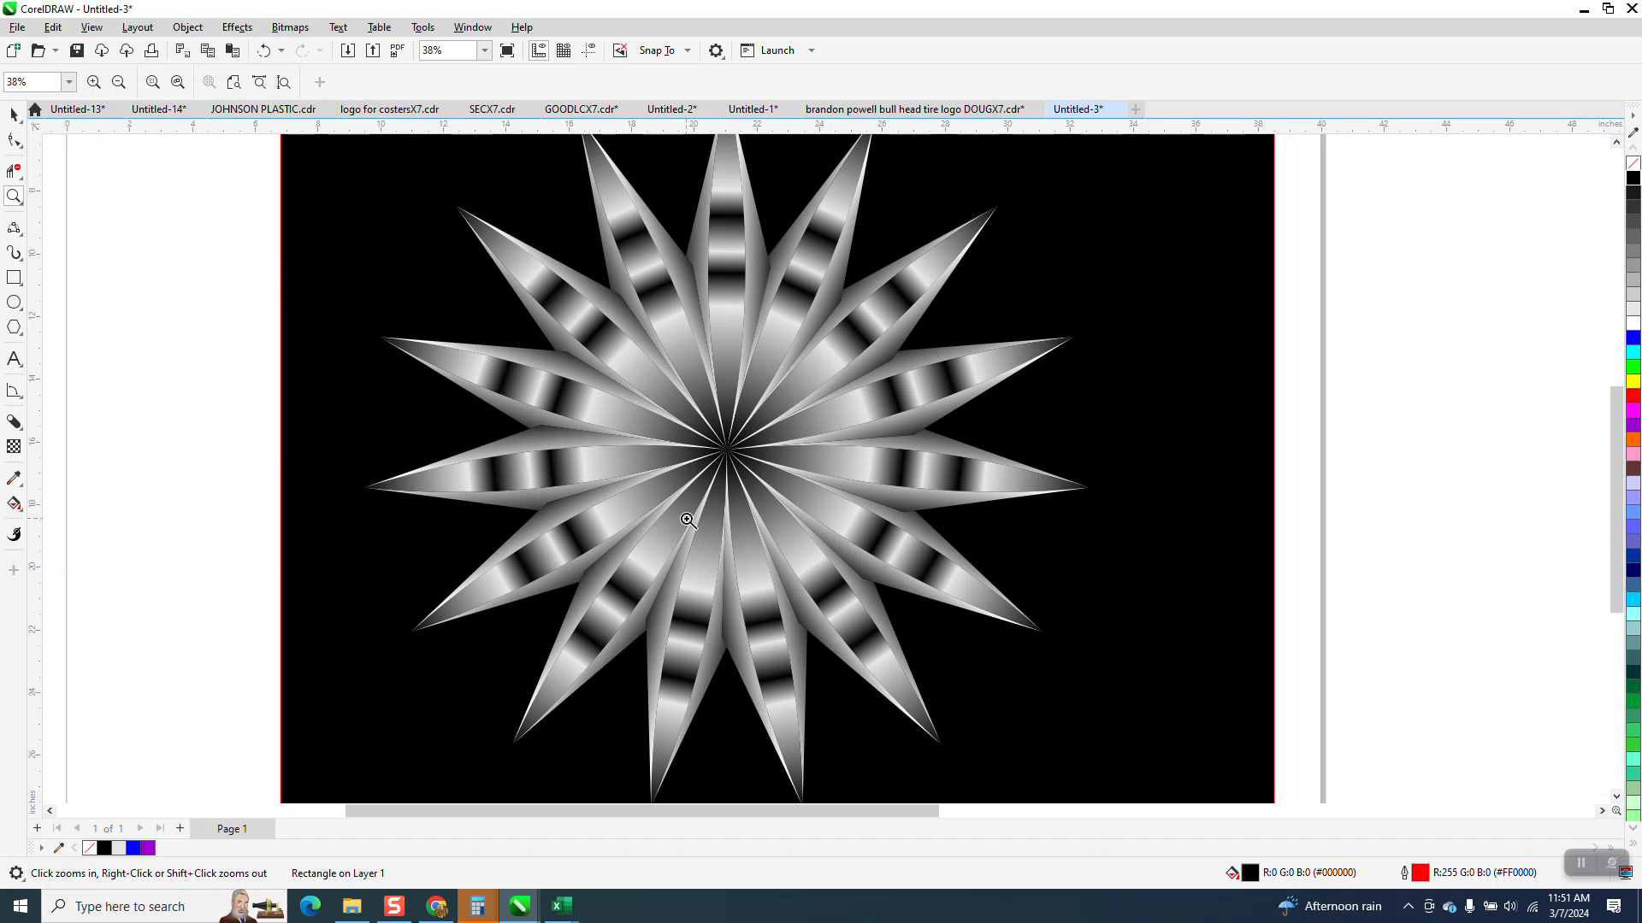
scroll(646, 487, down, 1)
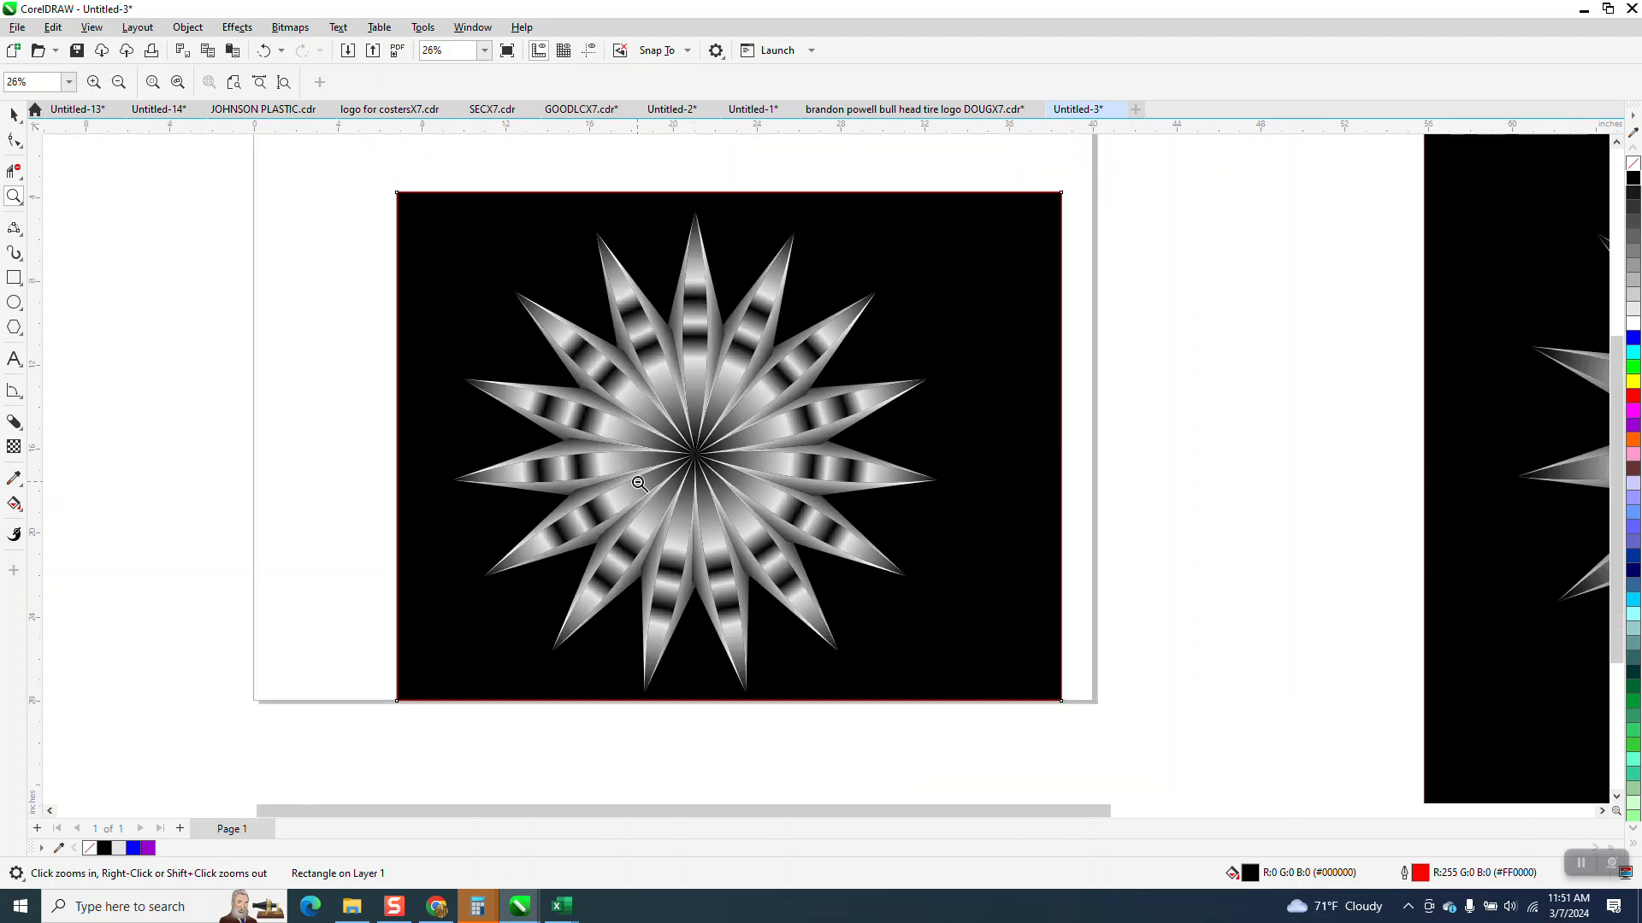